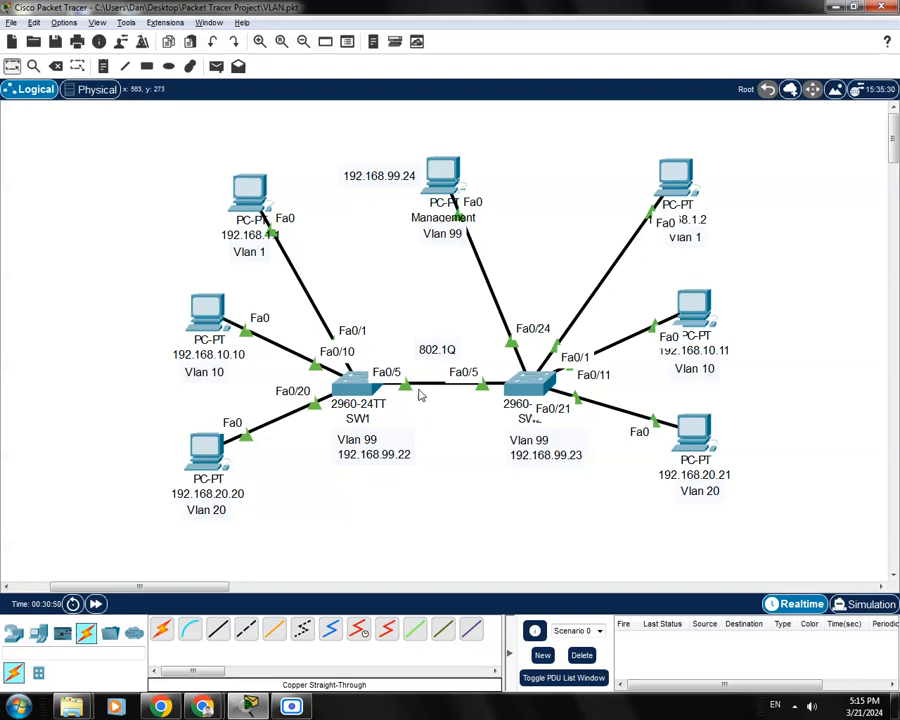
# Open SW1's CLI and enter configuration mode for interface Fa0/5
pyautogui.moveTo(355, 386)
pyautogui.mouseDown()
pyautogui.moveTo(364, 384)
pyautogui.moveTo(348, 384)
pyautogui.mouseUp()
pyautogui.click(440, 415)
pyautogui.click(362, 392)
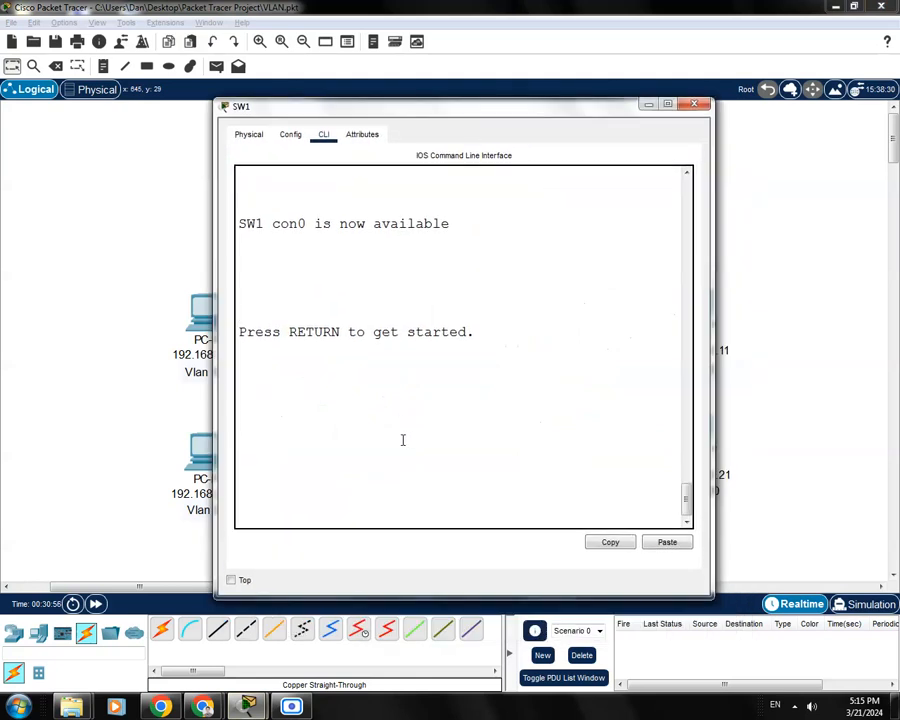
pyautogui.press('Return')
pyautogui.write('enable')
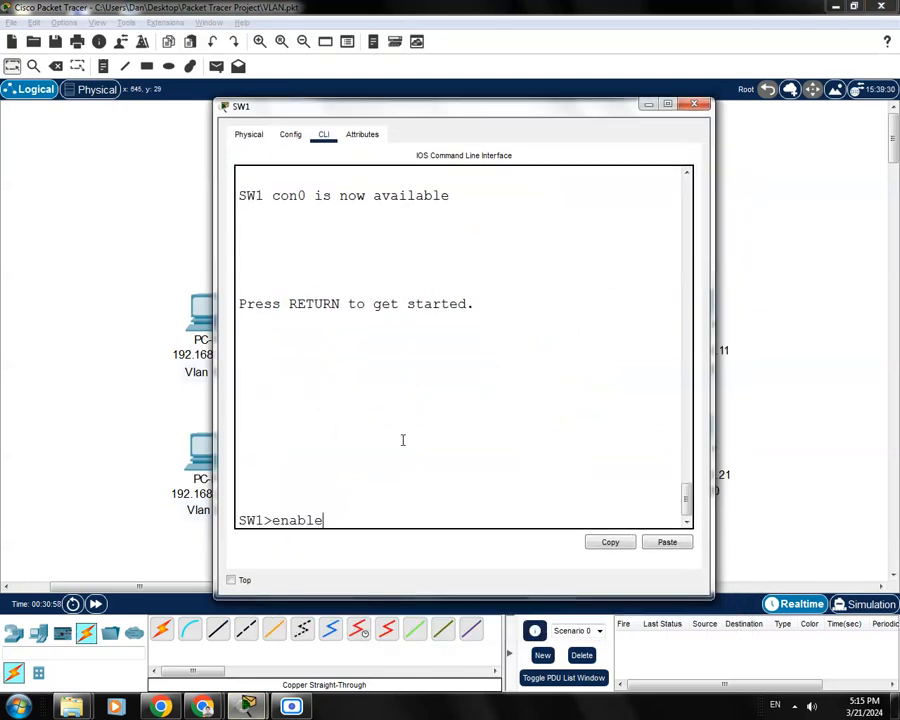
pyautogui.press('Return')
pyautogui.write('conf')
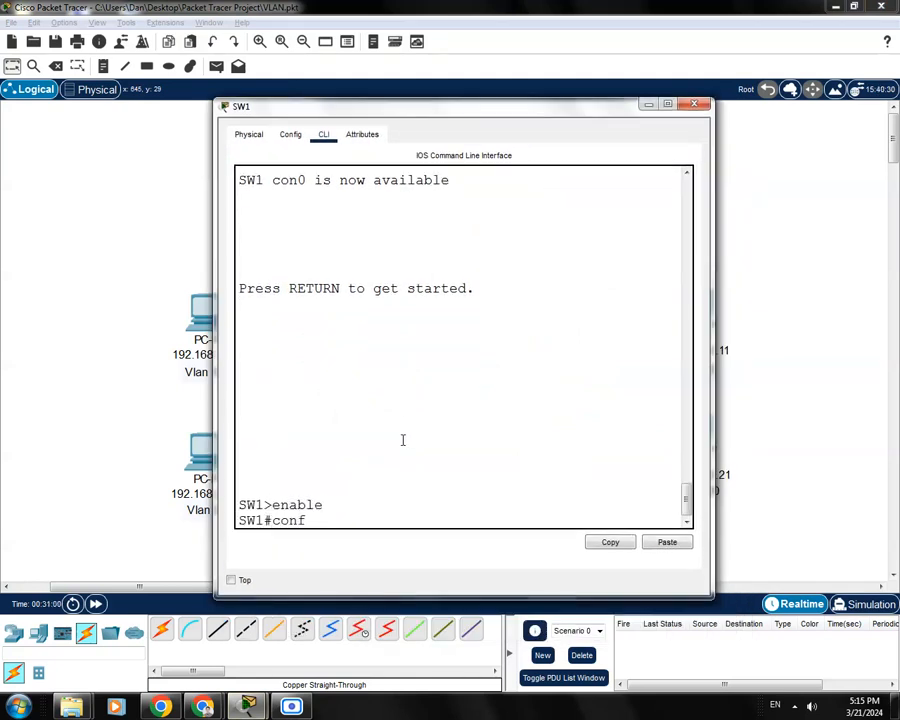
pyautogui.write(' t')
pyautogui.press('Return')
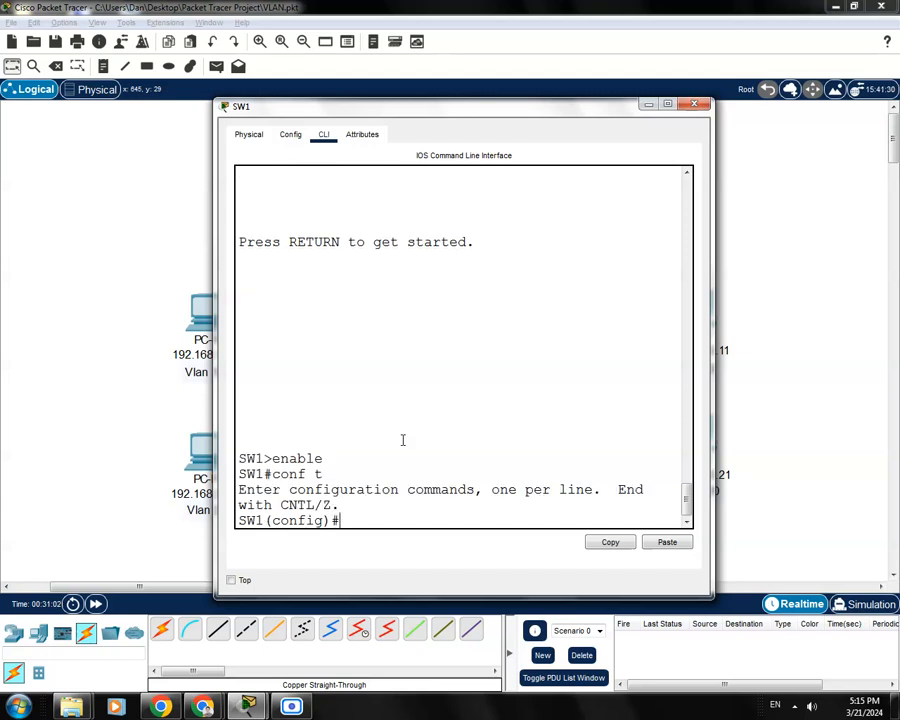
pyautogui.moveTo(552, 110); pyautogui.dragTo(632, 155)
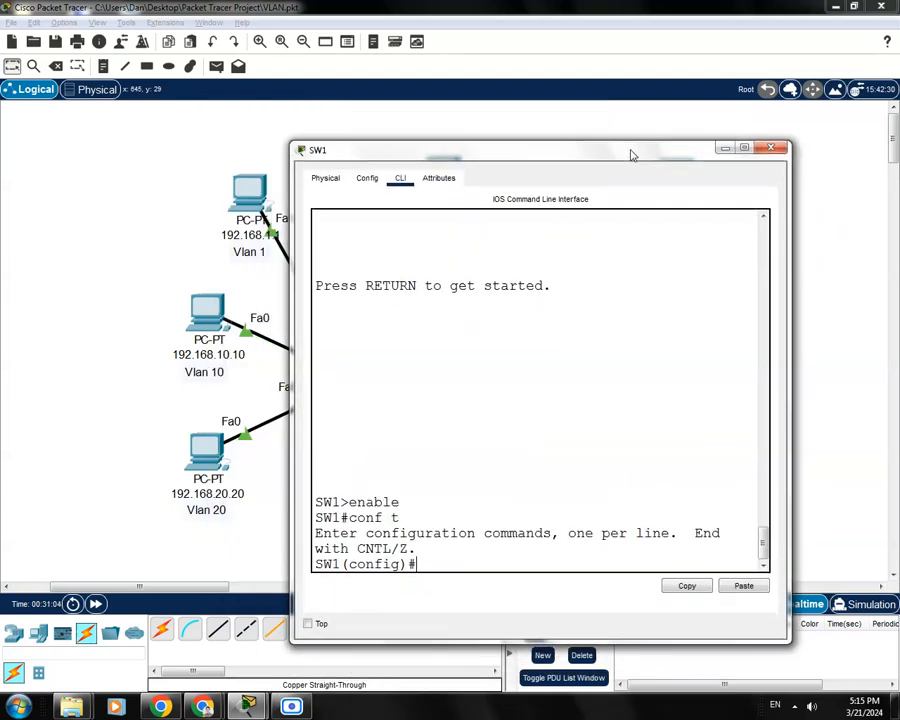
pyautogui.write('int f0/5')
pyautogui.press('Return')
# Restrict SW1's Fa0/5 trunk to allowed VLANs 10, 20 and 99
pyautogui.moveTo(578, 152); pyautogui.dragTo(539, 500)
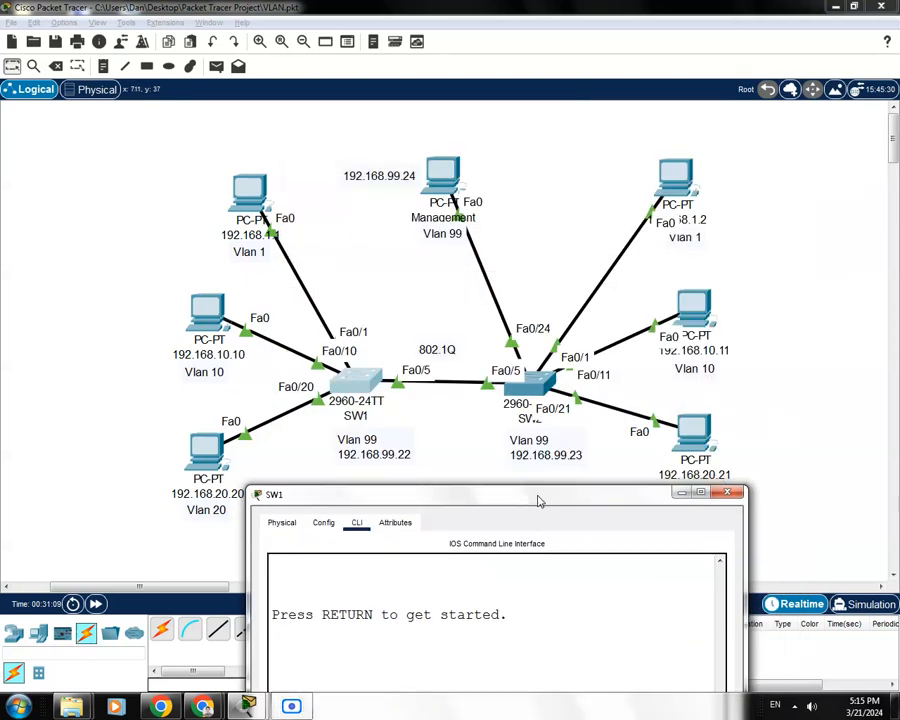
pyautogui.moveTo(455, 492); pyautogui.dragTo(468, 156)
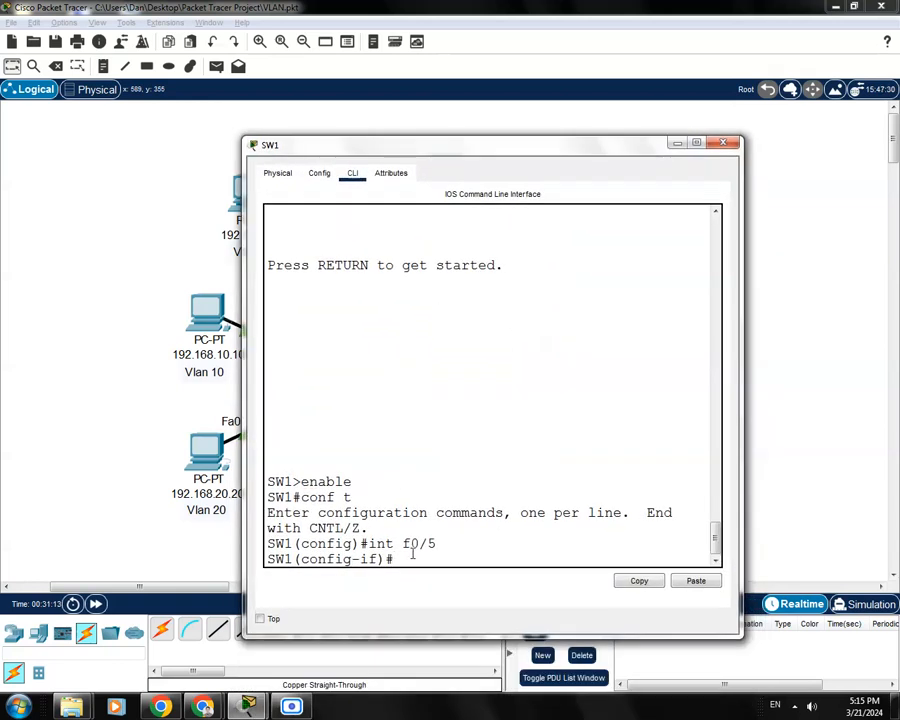
pyautogui.write('switcport tr')
pyautogui.press('Tab')
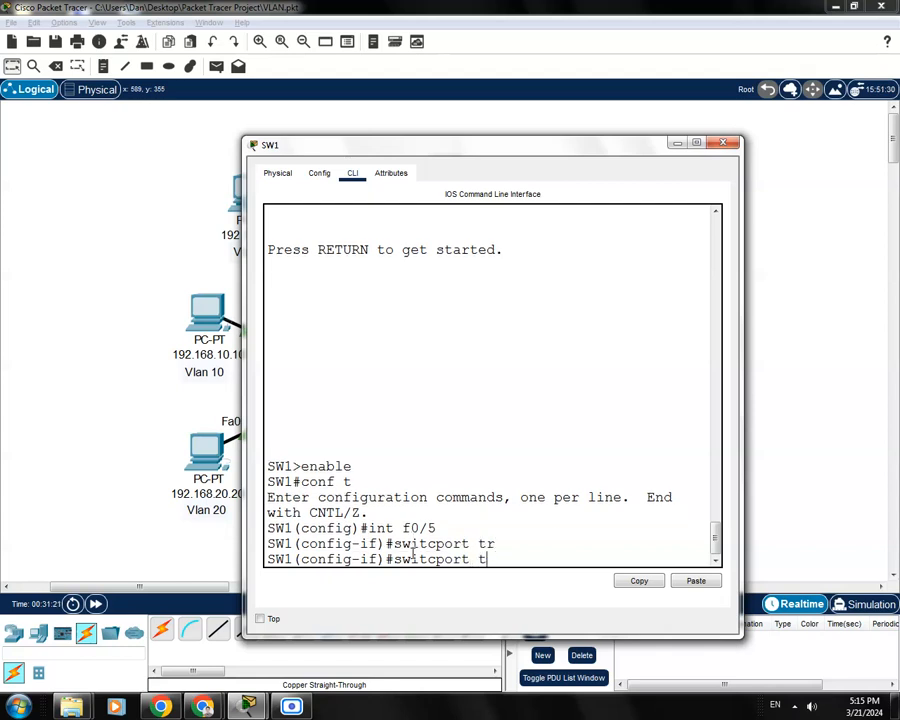
pyautogui.press('BackSpace')
pyautogui.press('Tab')
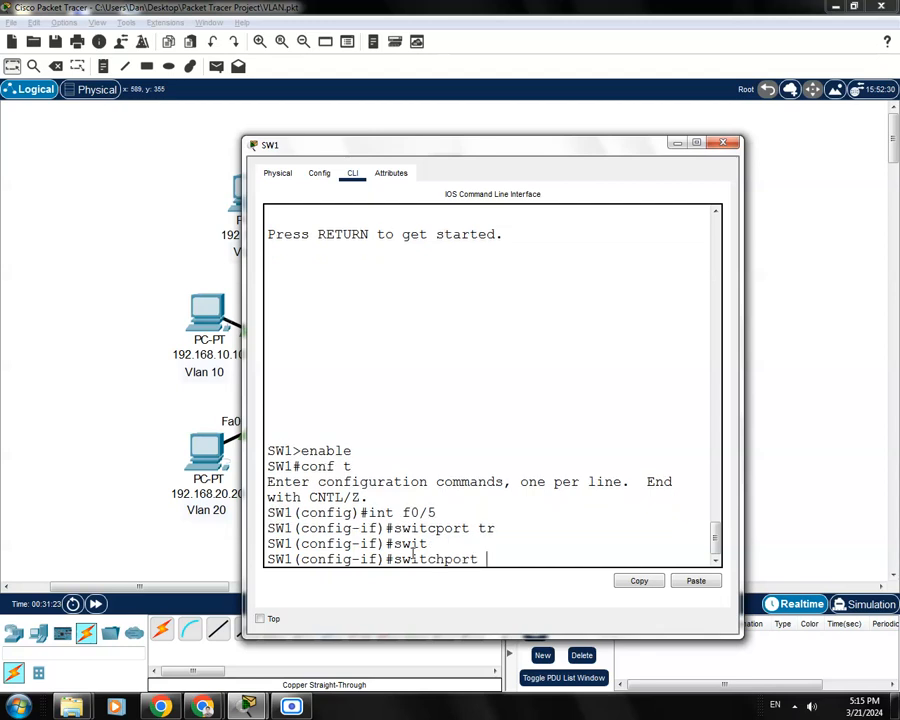
pyautogui.write('tr')
pyautogui.press('Tab')
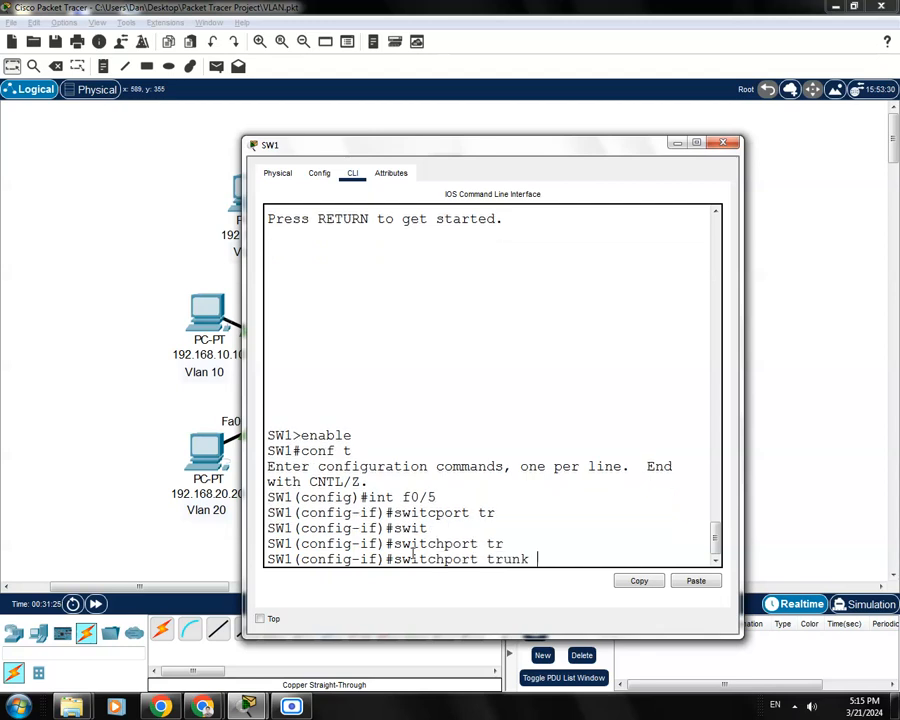
pyautogui.write('alloq')
pyautogui.press('Tab')
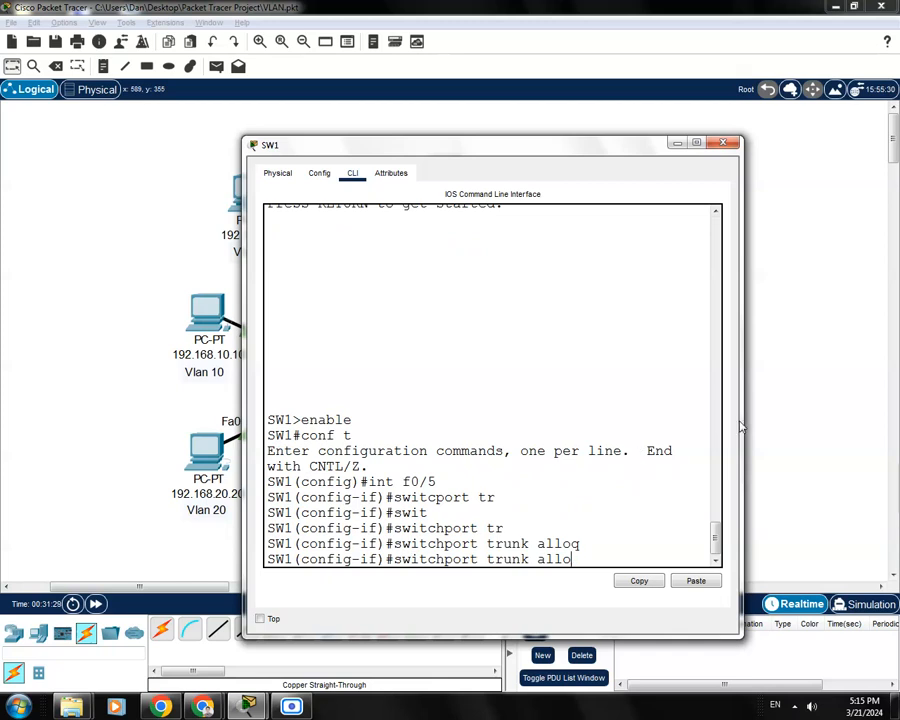
pyautogui.moveTo(743, 422); pyautogui.dragTo(882, 422)
pyautogui.moveTo(699, 155); pyautogui.dragTo(677, 148)
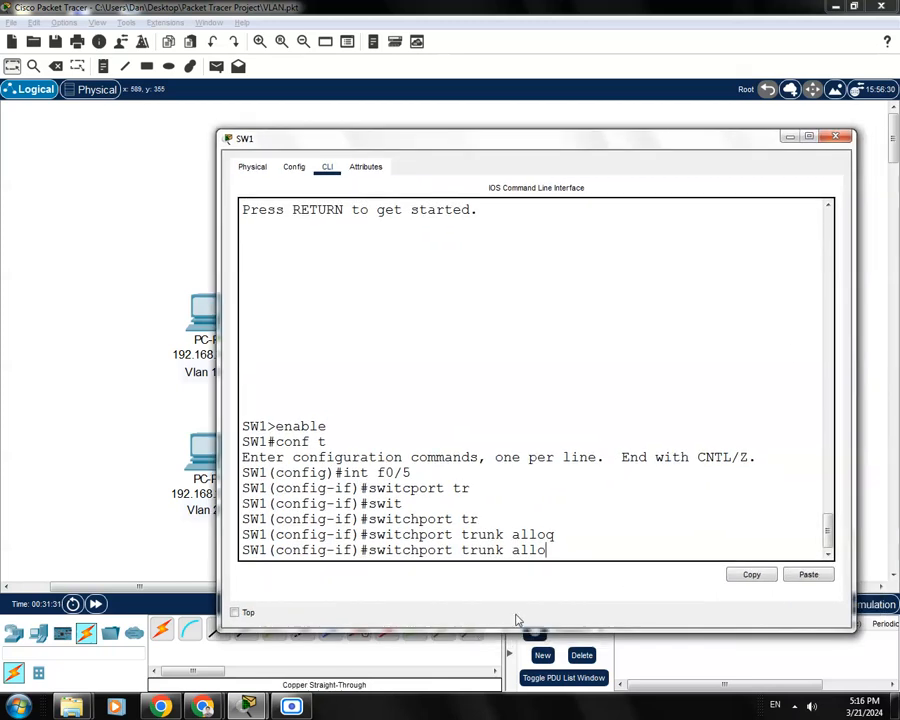
pyautogui.press('Tab')
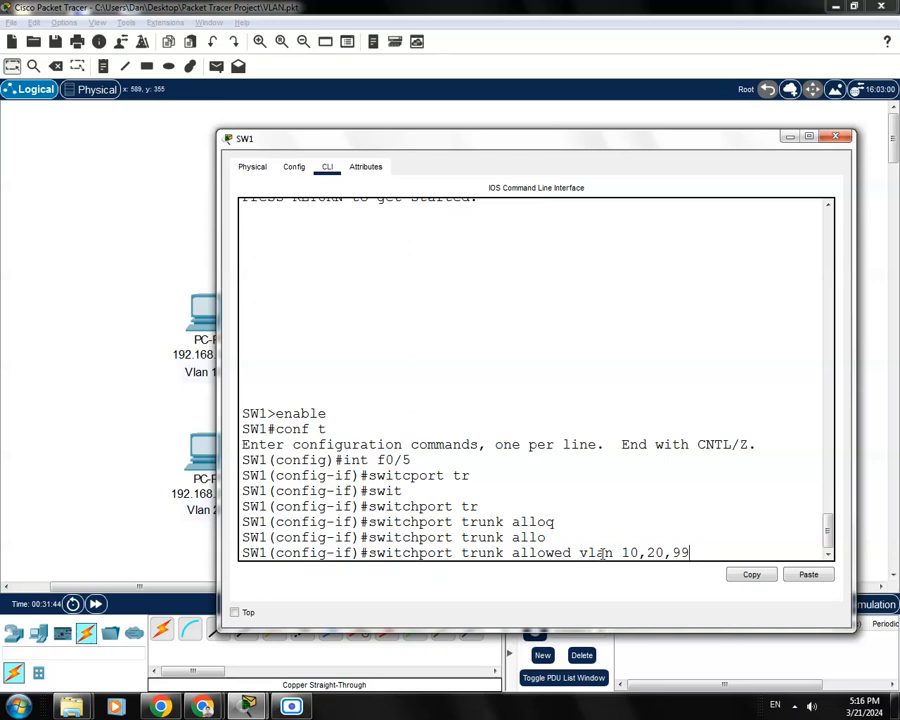
pyautogui.press('Return')
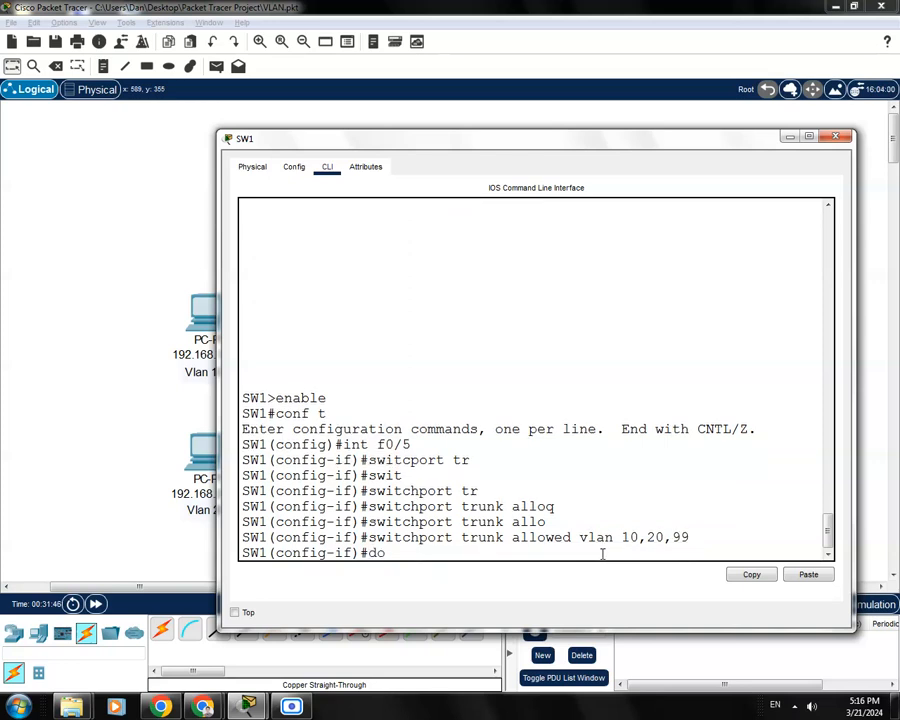
# Save SW1's configuration, check the allowed VLAN line in the running config, and close SW1
pyautogui.write('do wr')
pyautogui.press('Return')
pyautogui.hotkey('ctrl', 'z')
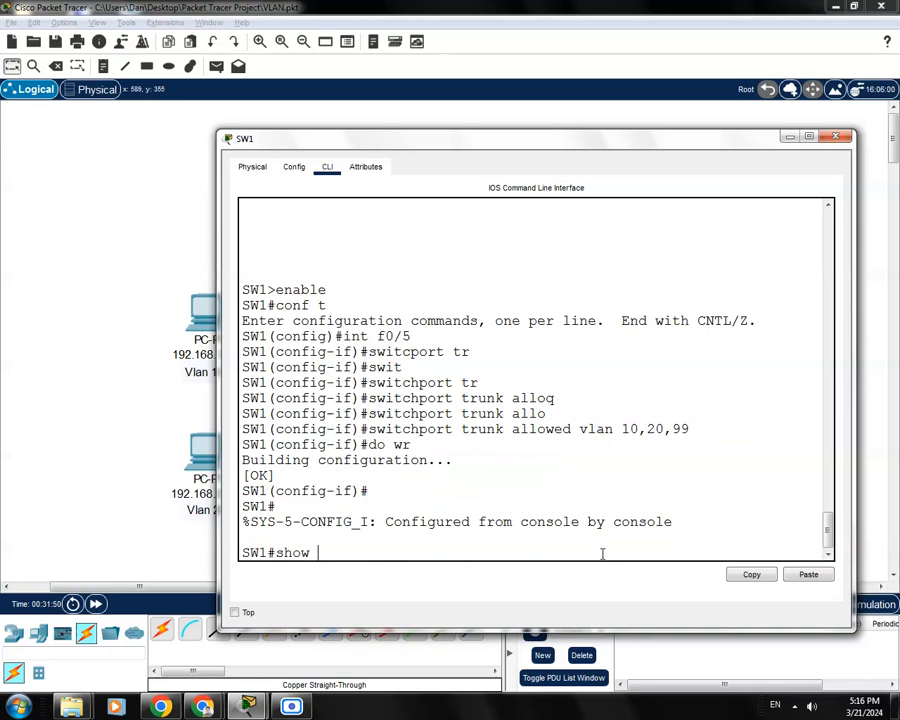
pyautogui.press('Return')
pyautogui.press('space')
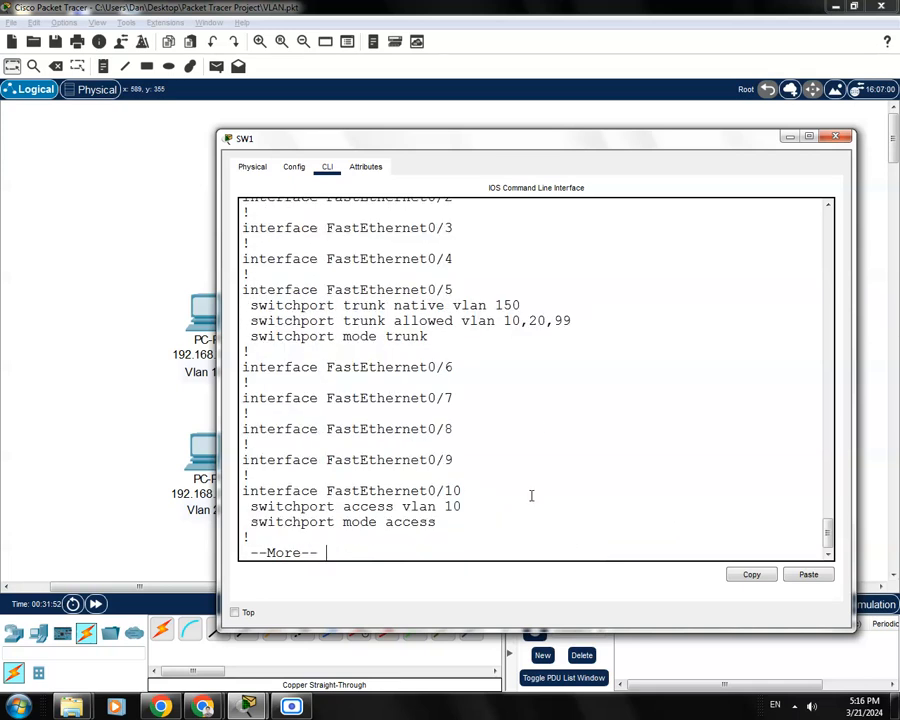
pyautogui.moveTo(571, 321); pyautogui.dragTo(302, 322)
pyautogui.click(477, 334)
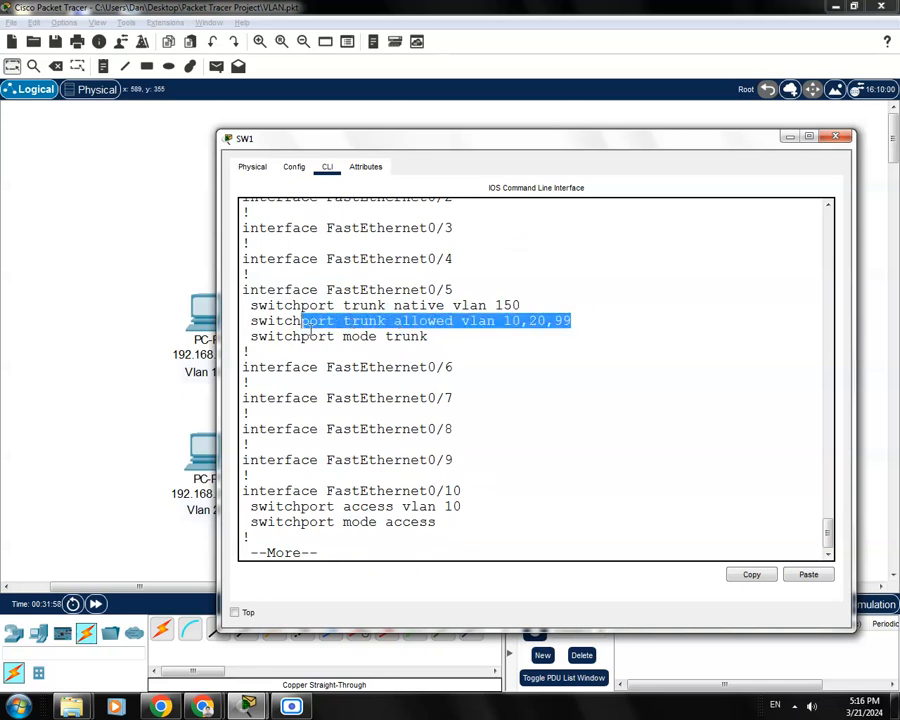
pyautogui.click(472, 350)
pyautogui.click(836, 137)
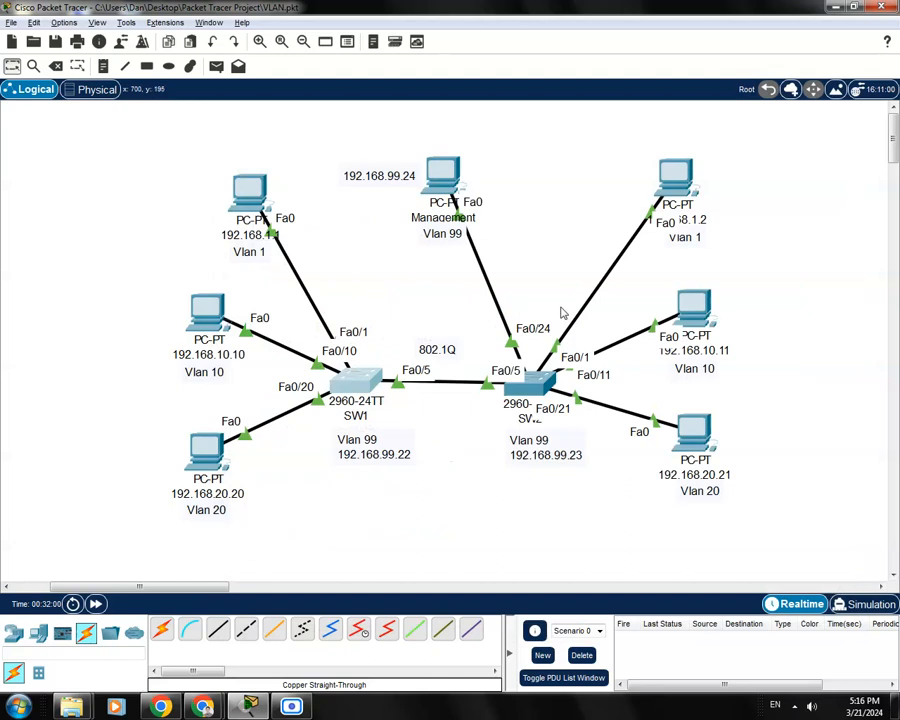
# Open SW2's CLI and enter configuration mode for interface Fa0/5
pyautogui.click(536, 394)
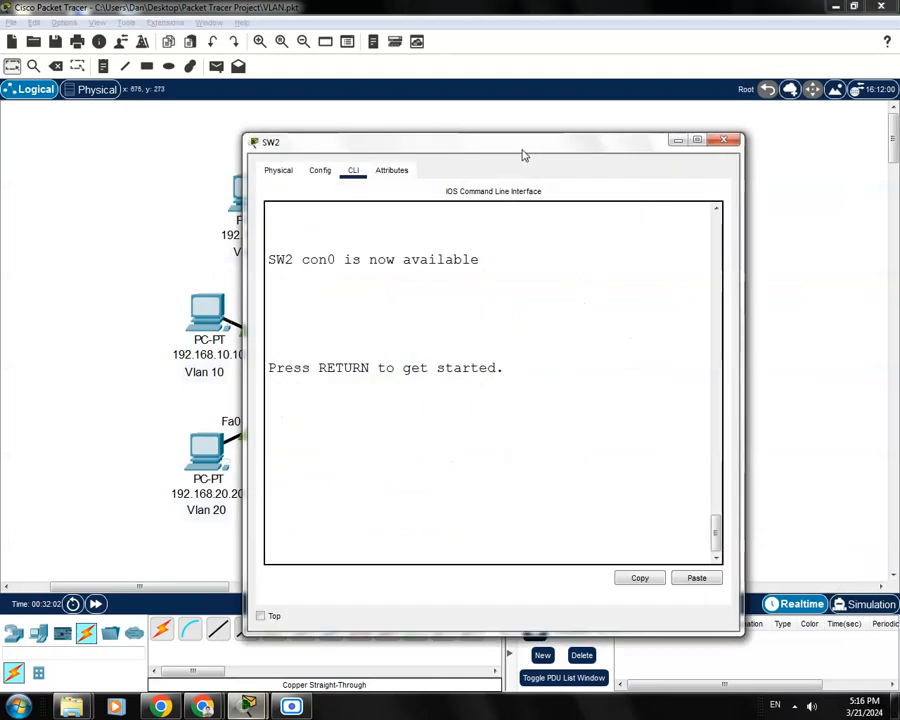
pyautogui.press('Return')
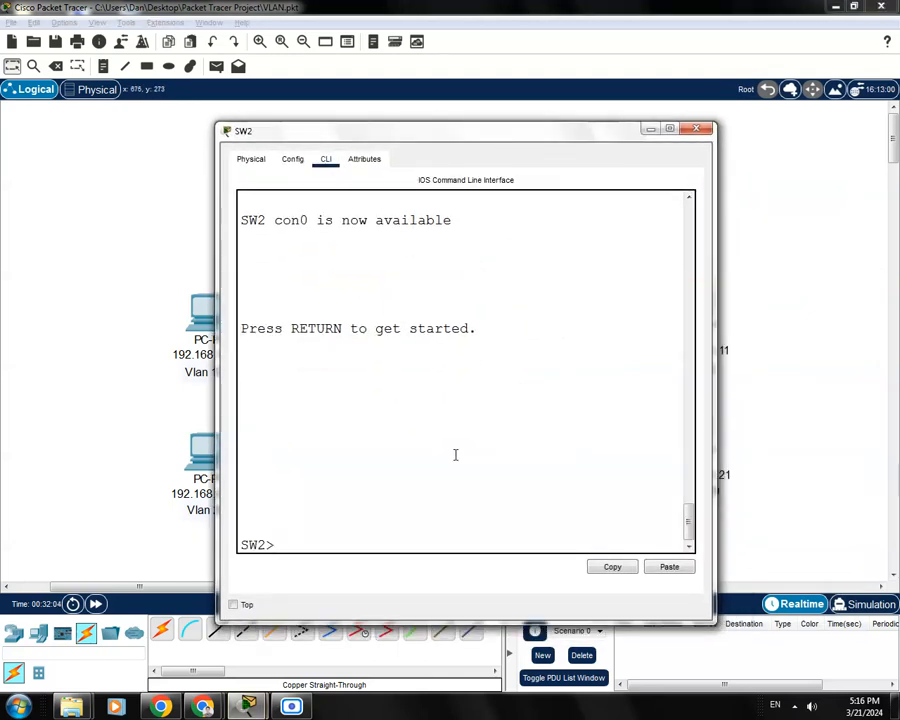
pyautogui.write('enal')
pyautogui.press('BackSpace')
pyautogui.press('BackSpace')
pyautogui.write('bl')
pyautogui.press('BackSpace')
pyautogui.press('BackSpace')
pyautogui.press('Tab')
pyautogui.press('Return')
pyautogui.write('conf t')
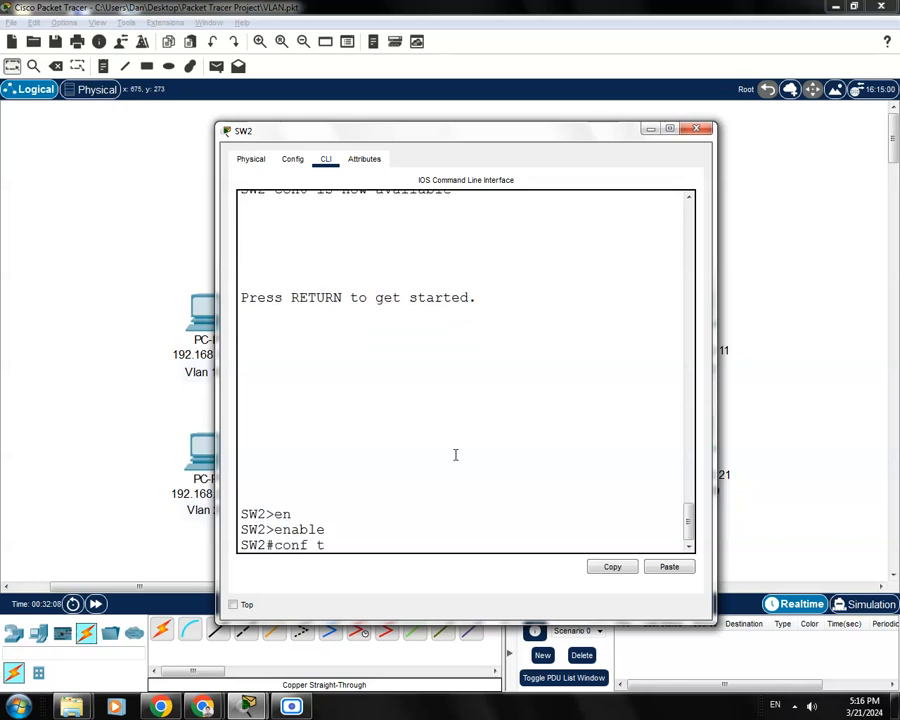
pyautogui.press('Return')
pyautogui.write('int')
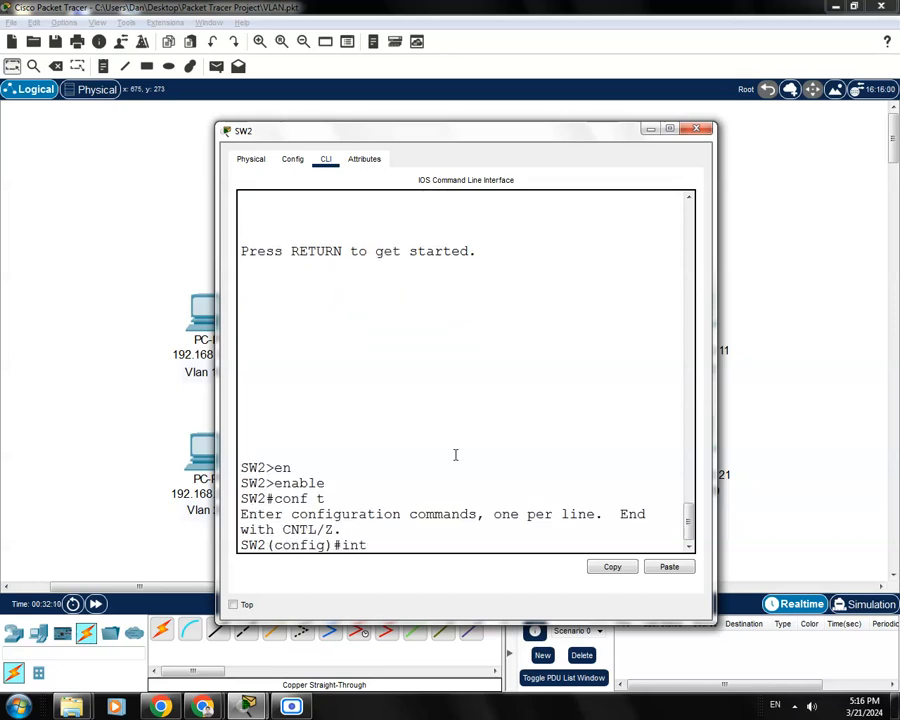
pyautogui.write(' f0/5')
pyautogui.press('Return')
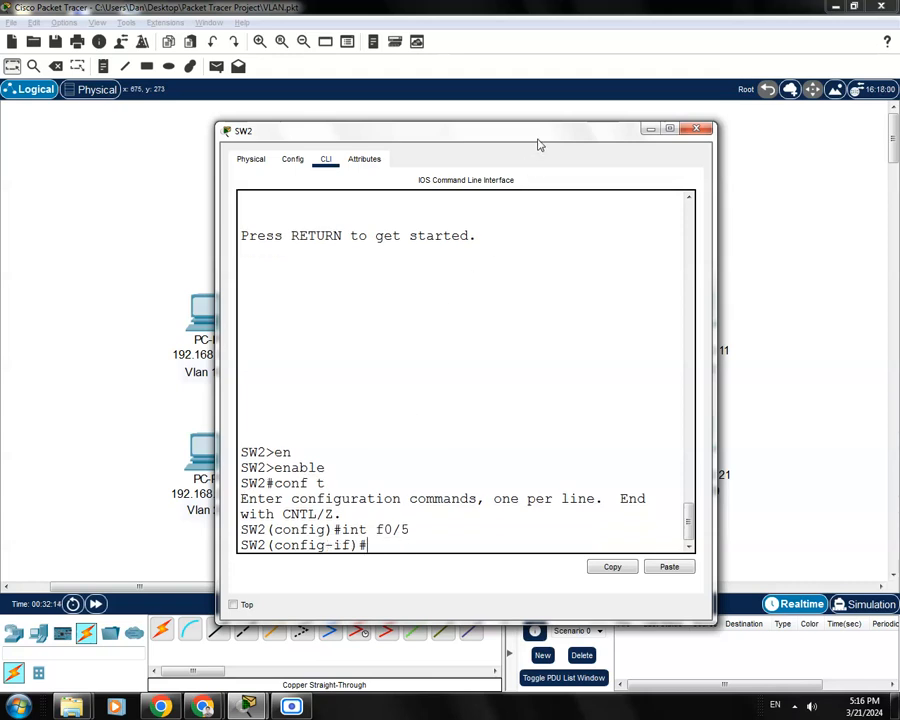
# Restrict SW2's Fa0/5 trunk to allowed VLANs 10, 20 and 99
pyautogui.moveTo(543, 145); pyautogui.dragTo(533, 141)
pyautogui.write('sw')
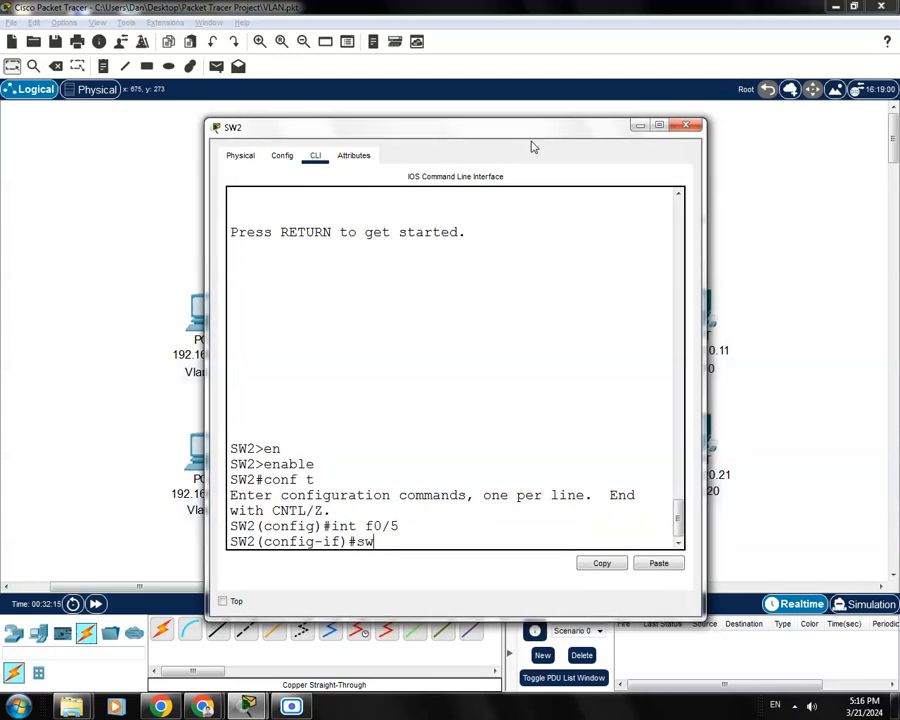
pyautogui.write('i')
pyautogui.press('Tab')
pyautogui.write('tr')
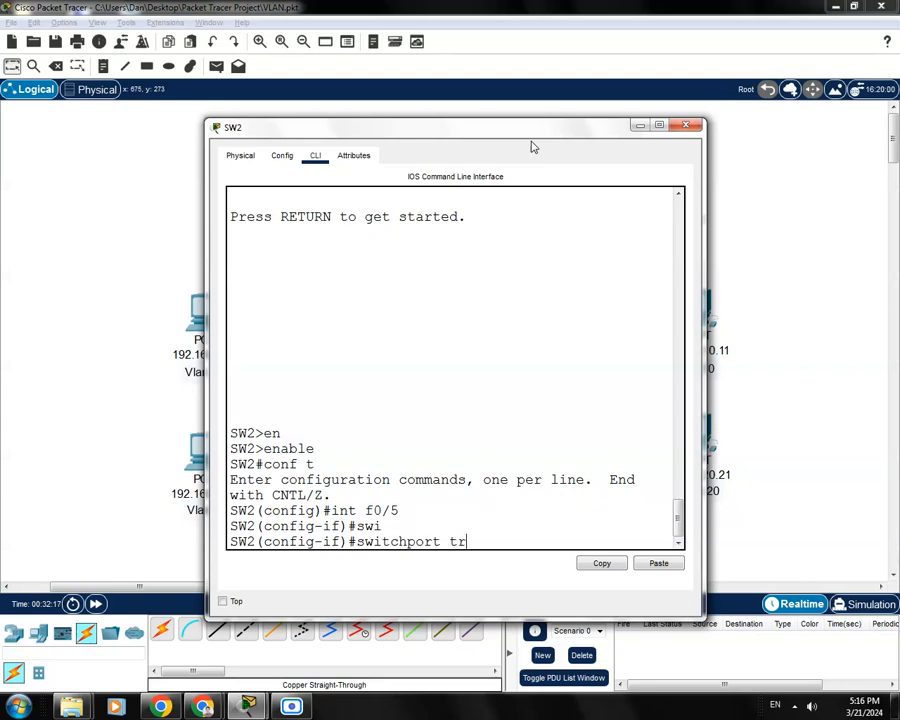
pyautogui.press('Tab')
pyautogui.write('allo')
pyautogui.press('Tab')
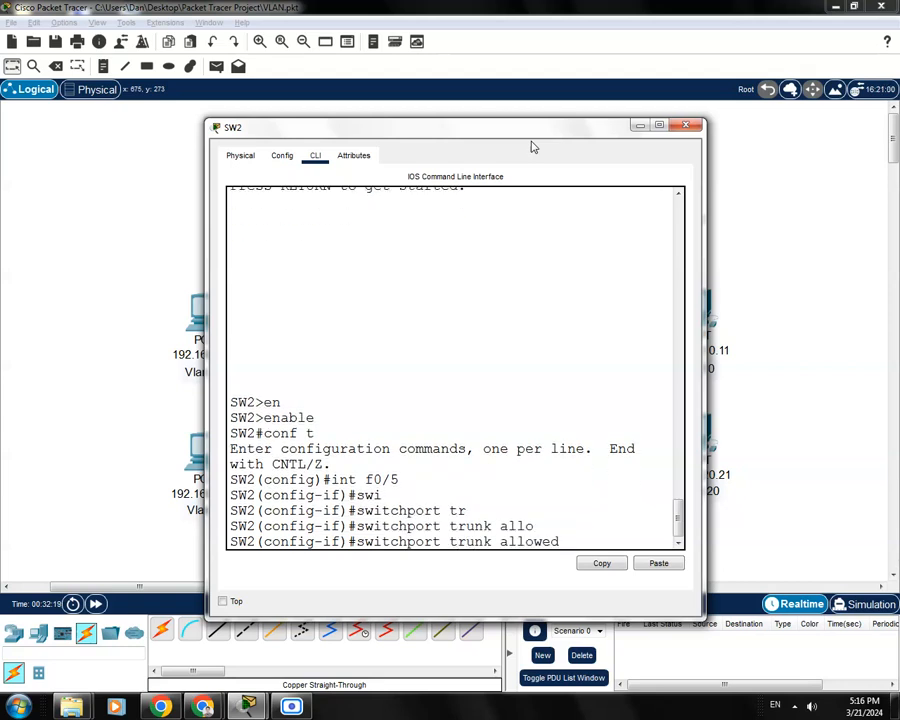
pyautogui.write('vlan 10,20')
pyautogui.moveTo(705, 250); pyautogui.dragTo(749, 300)
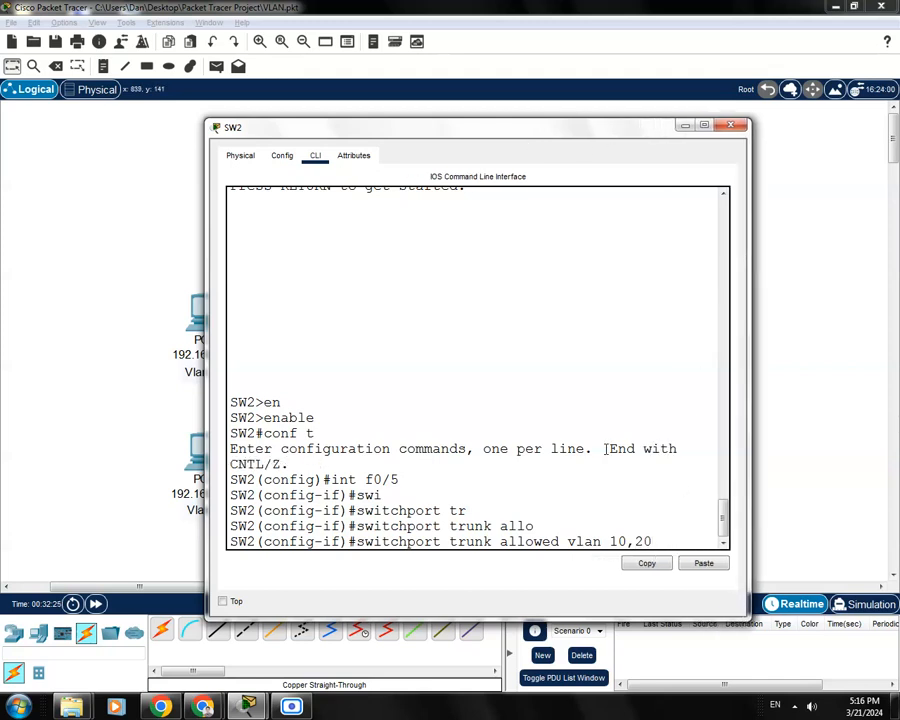
pyautogui.write('n 10,20,99')
pyautogui.press('Return')
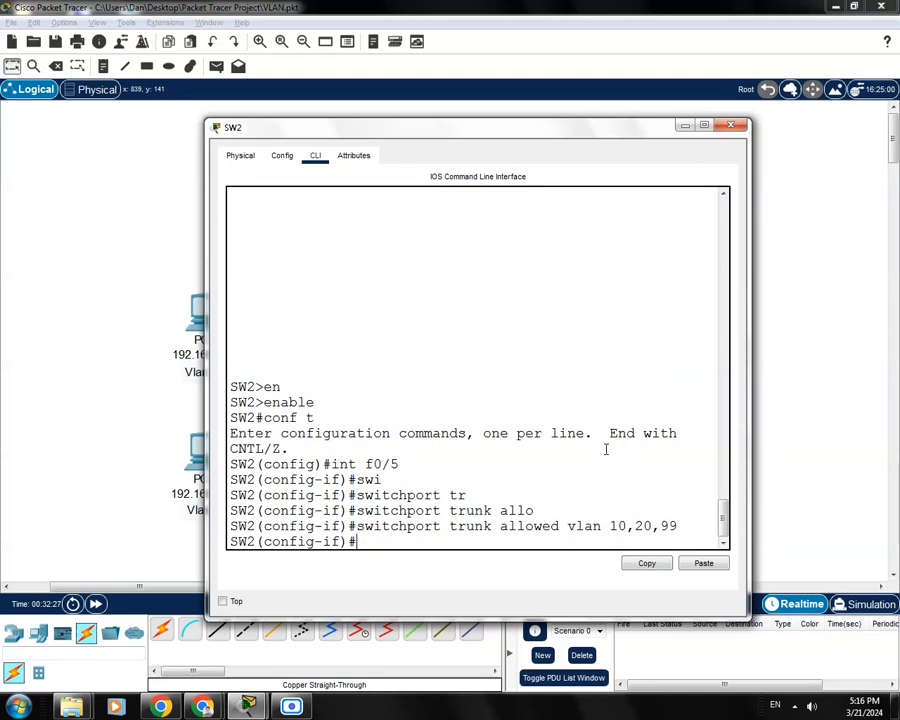
# Save SW2's configuration with do wr, leave the interface, and close SW2
pyautogui.write('do wr')
pyautogui.press('Return')
pyautogui.write('exit')
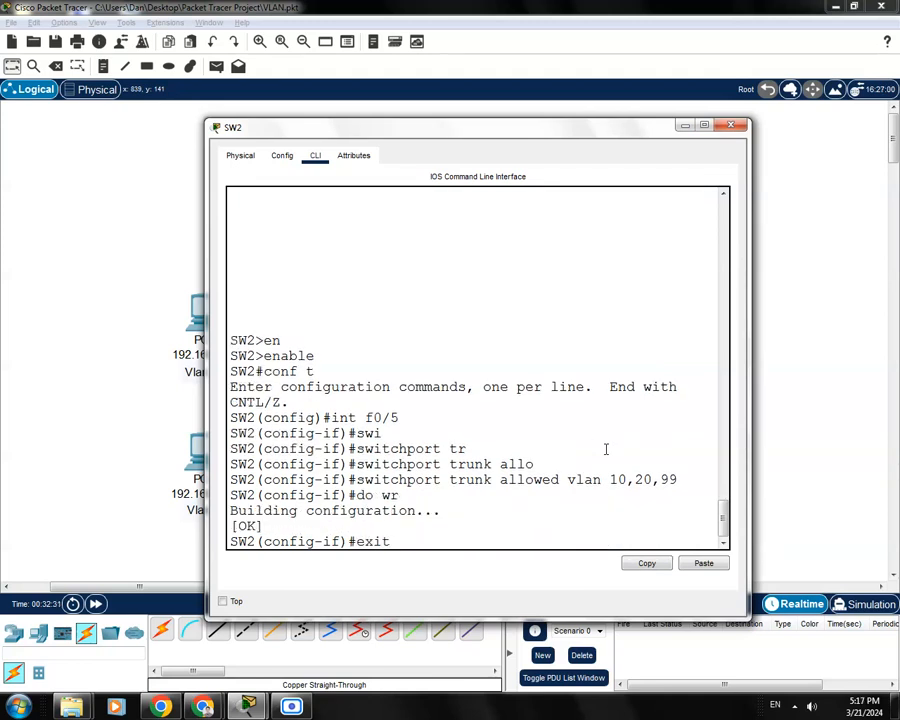
pyautogui.press('Return')
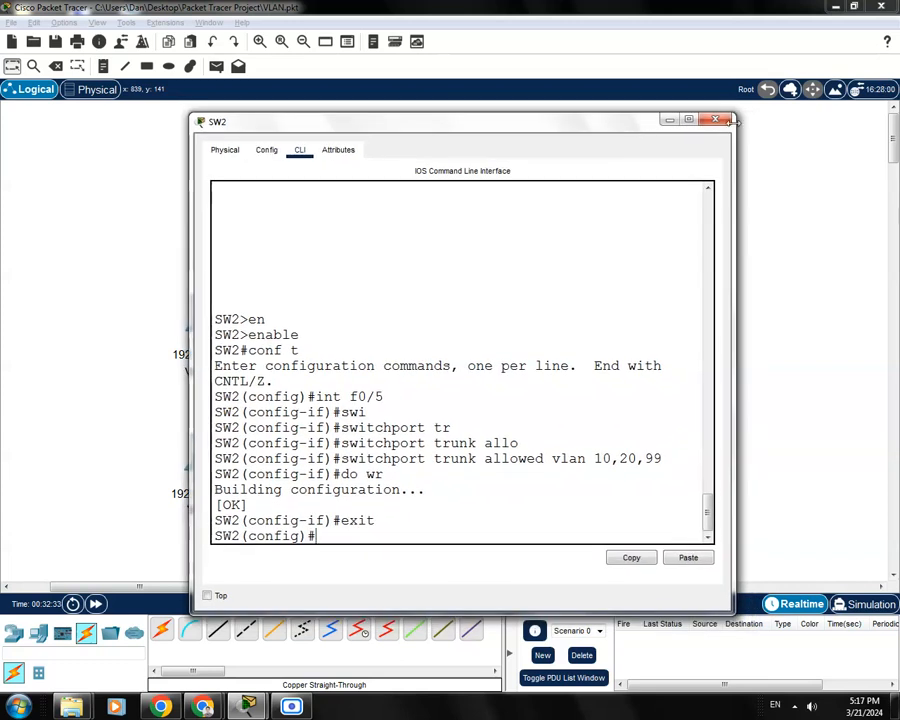
pyautogui.click(731, 125)
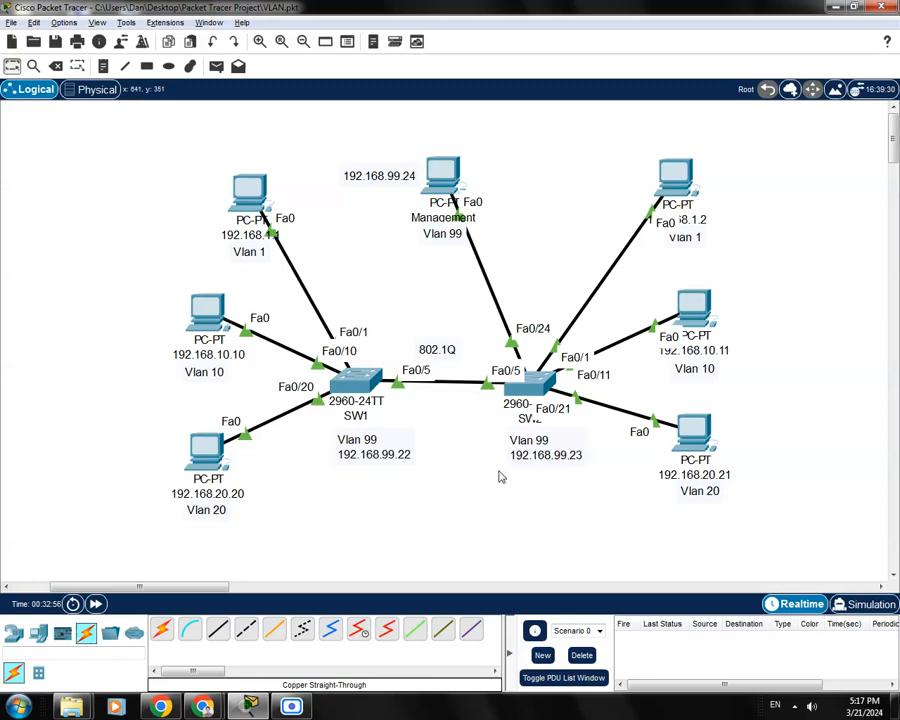
# Open SW2's CLI and create interface VLAN 99
pyautogui.click(538, 390)
pyautogui.moveTo(507, 156); pyautogui.dragTo(486, 131)
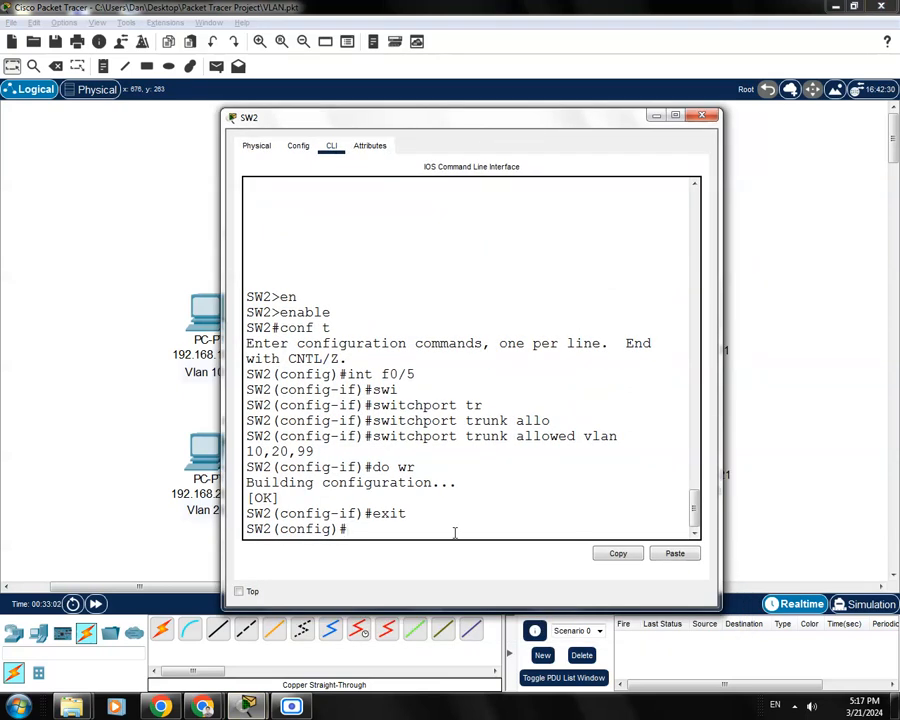
pyautogui.hotkey('ctrl', 'z')
pyautogui.write('c')
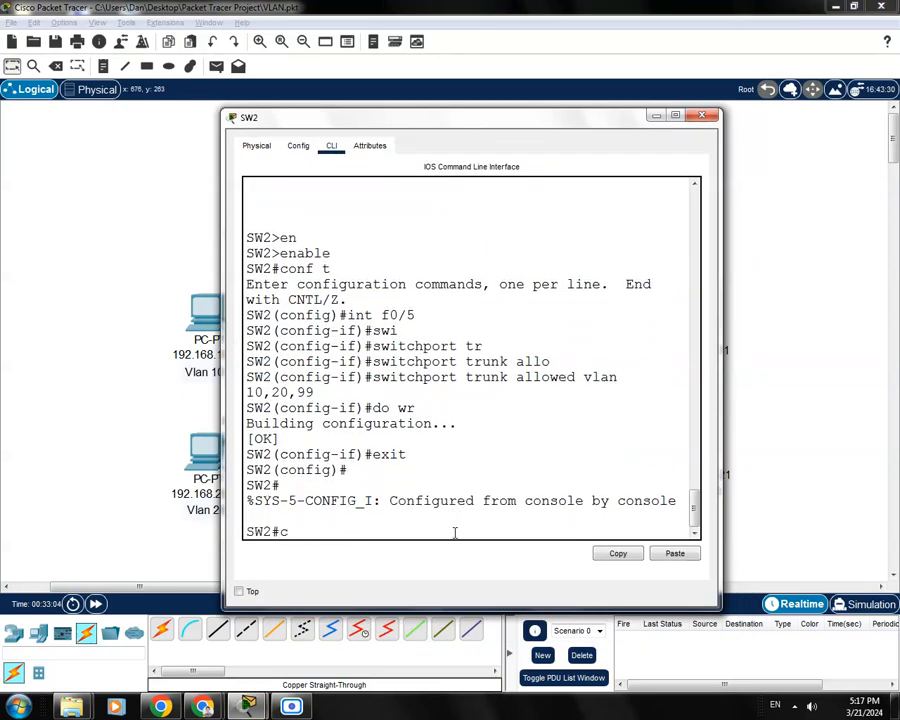
pyautogui.write('onf t')
pyautogui.press('Return')
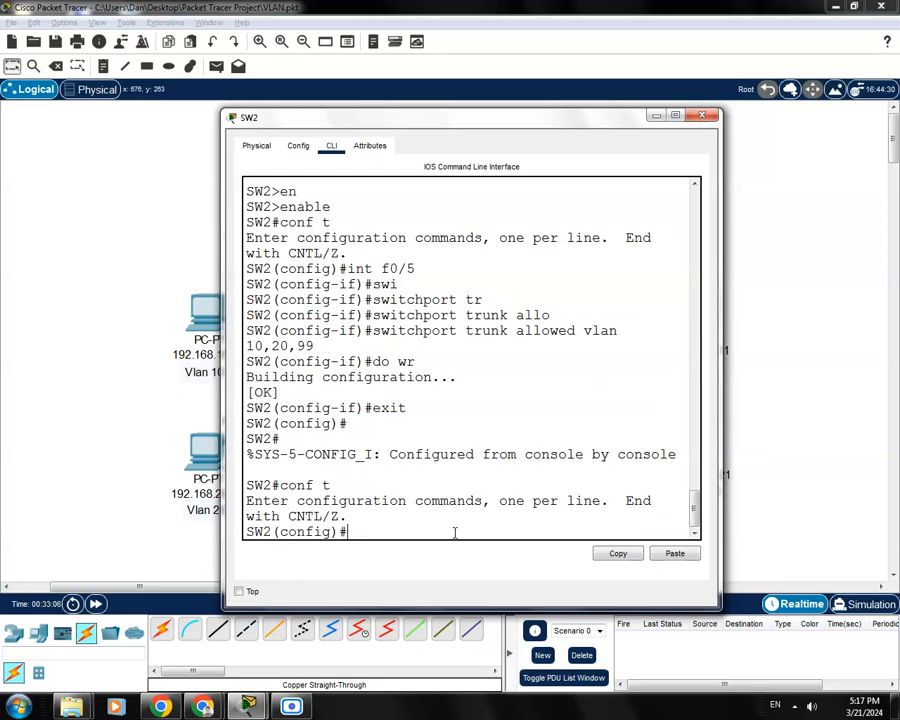
pyautogui.write('int vlan 99')
pyautogui.press('Return')
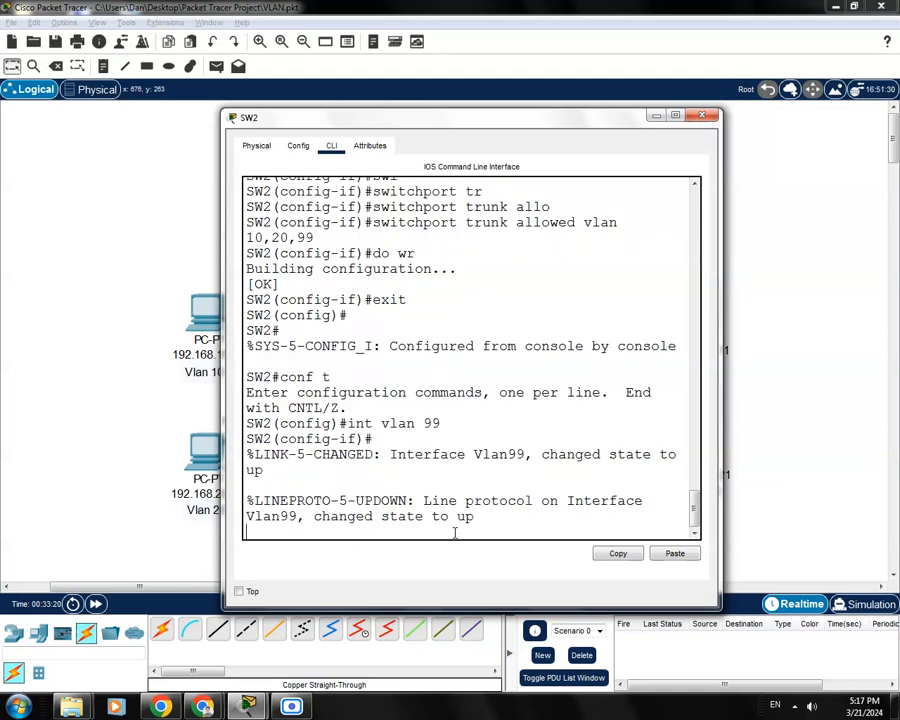
# Assign 192.168.99.23 255.255.255.0 to SW2's VLAN 99 interface
pyautogui.moveTo(363, 118); pyautogui.dragTo(338, 111)
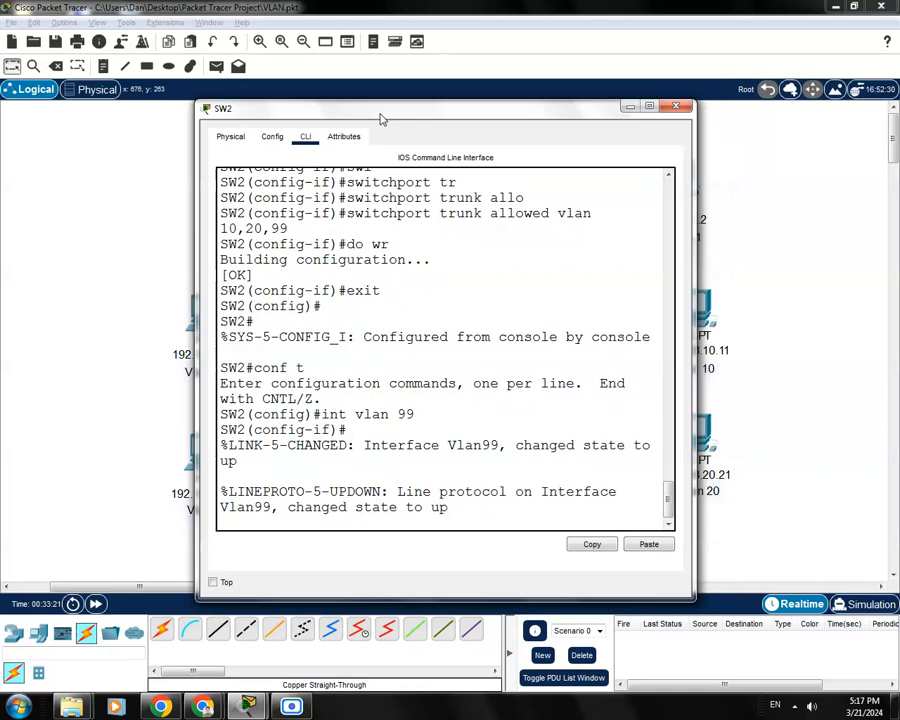
pyautogui.moveTo(695, 298); pyautogui.dragTo(771, 300)
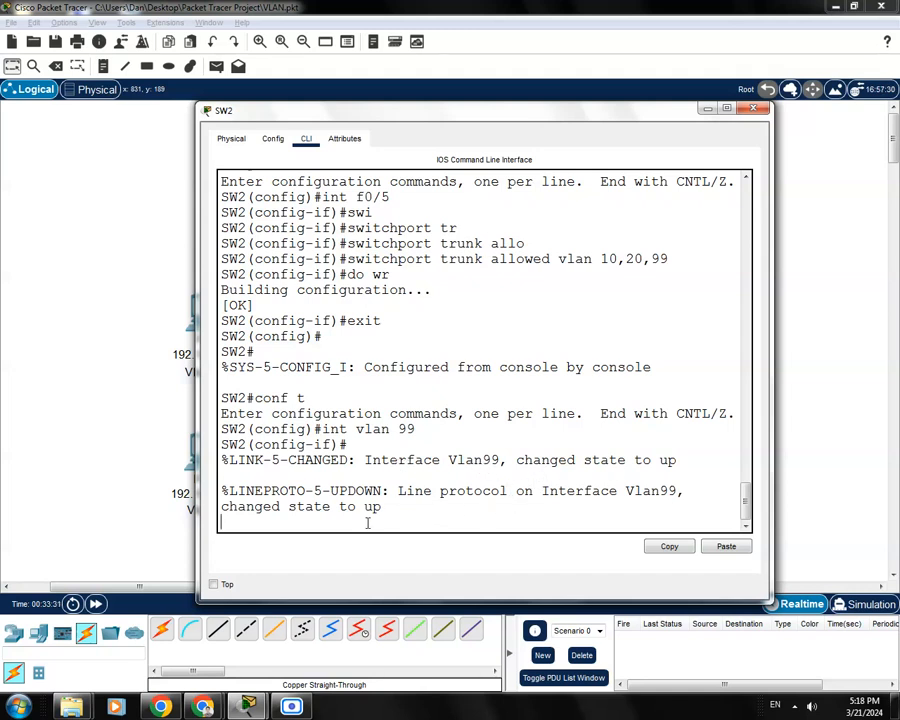
pyautogui.press('Return')
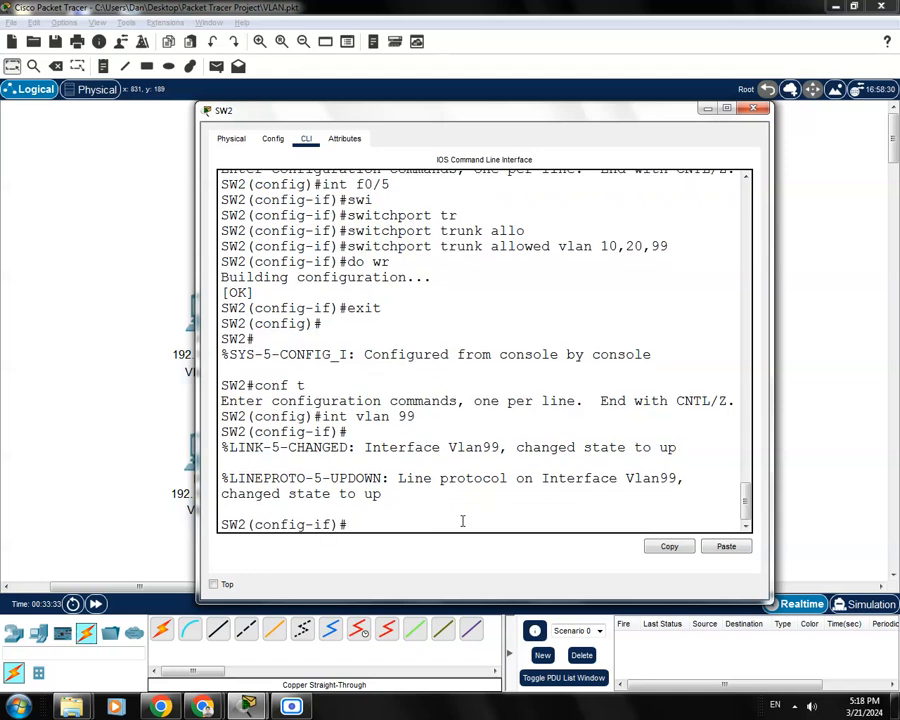
pyautogui.write('ip address 192')
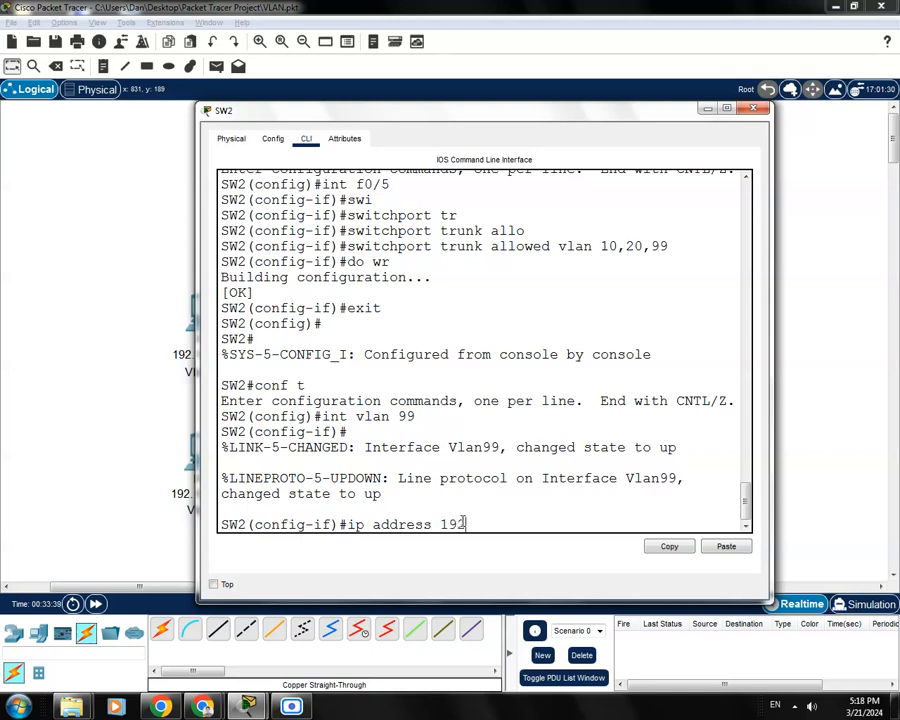
pyautogui.write('.168.99.23')
pyautogui.moveTo(583, 121); pyautogui.dragTo(597, 170)
pyautogui.press('Return')
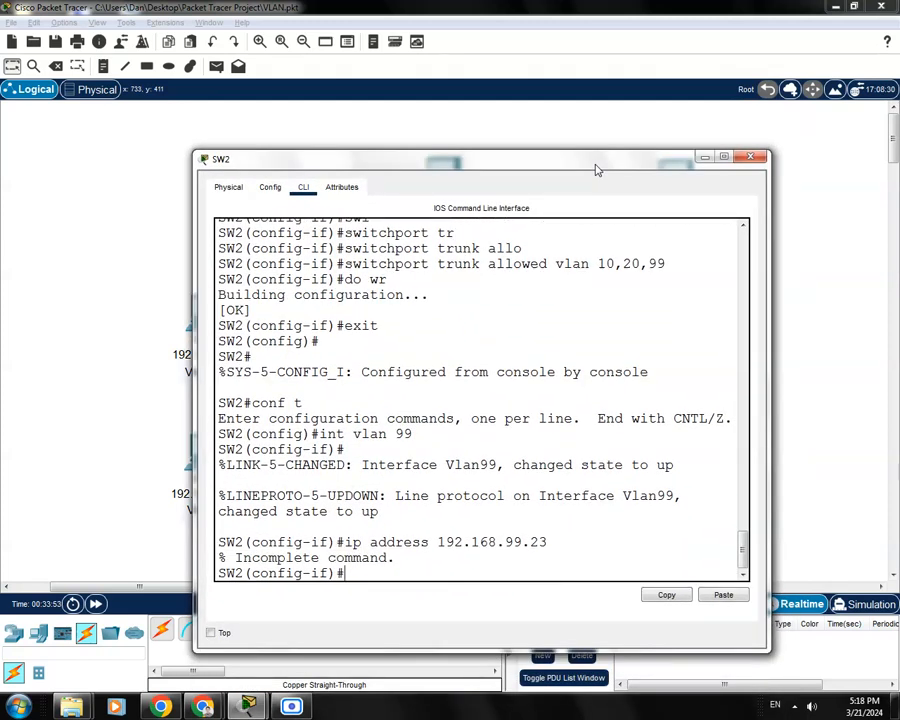
pyautogui.press('Up')
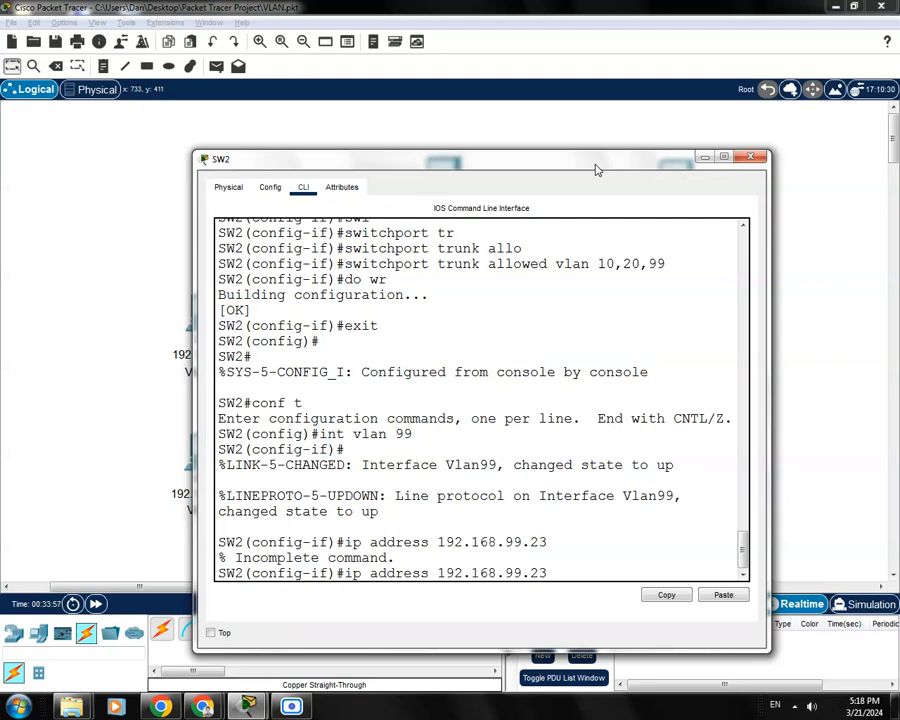
pyautogui.write('255.255')
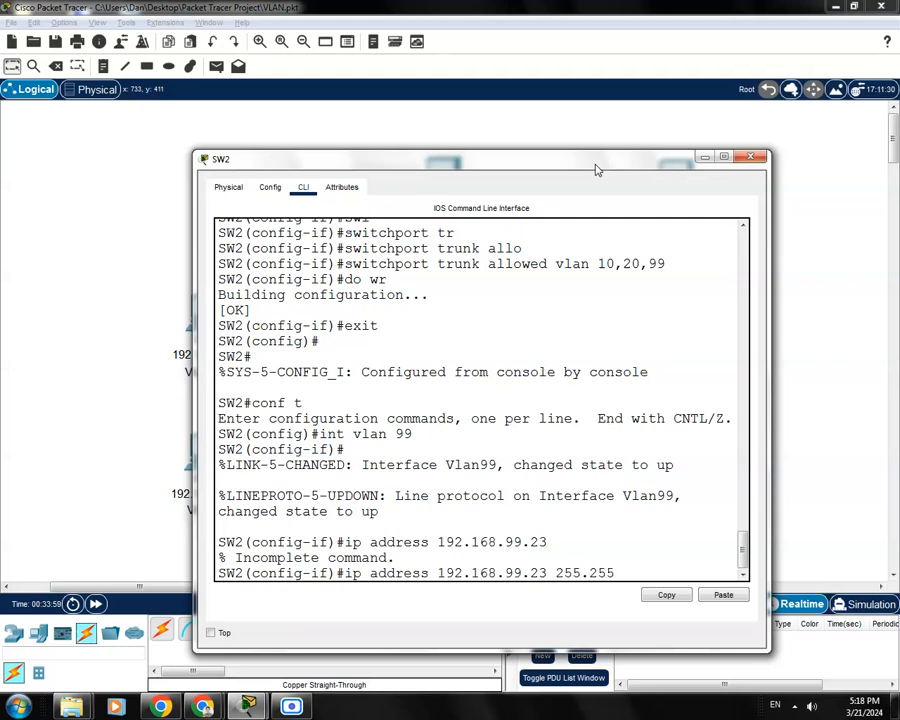
pyautogui.write('.255.0')
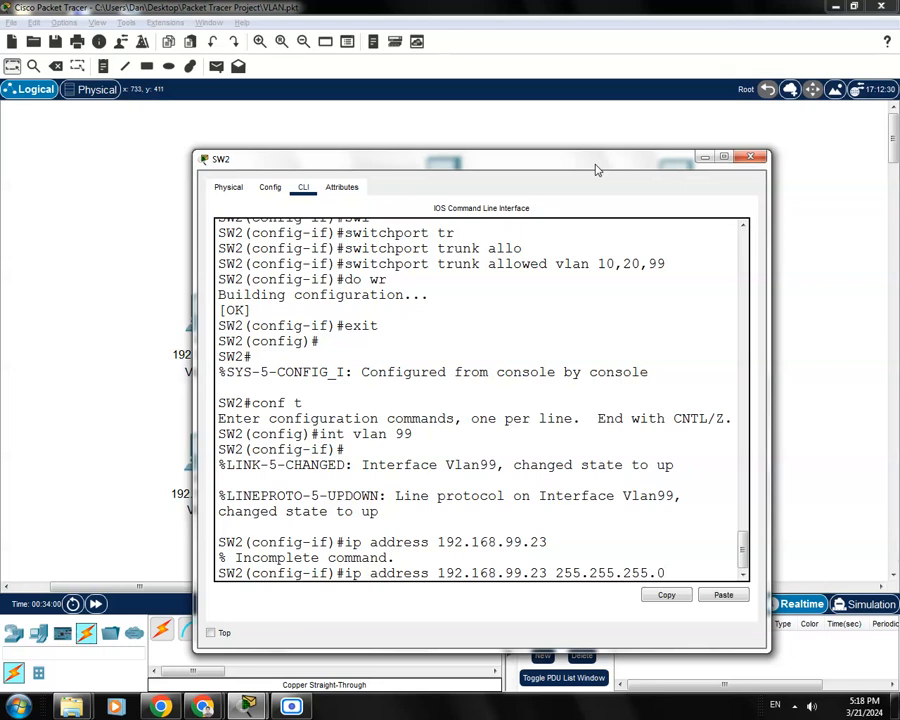
pyautogui.press('Return')
# Bring SW2's VLAN 99 interface up with no shutdown, save, and close SW2
pyautogui.write('noshut')
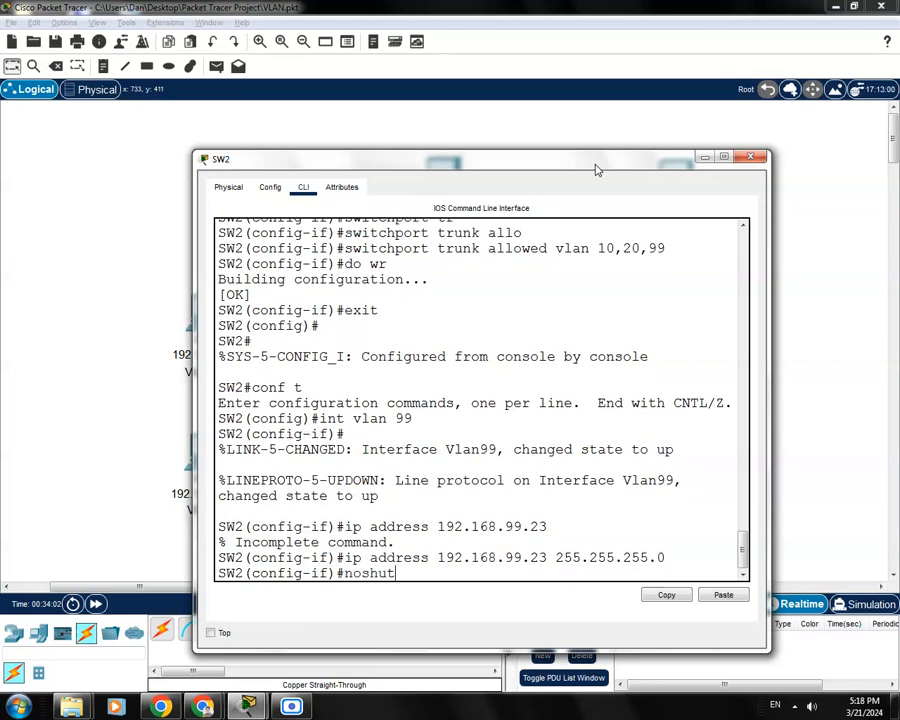
pyautogui.press('Return')
pyautogui.press('Up')
pyautogui.press('BackSpace')
pyautogui.press('BackSpace')
pyautogui.press('BackSpace')
pyautogui.write('shu')
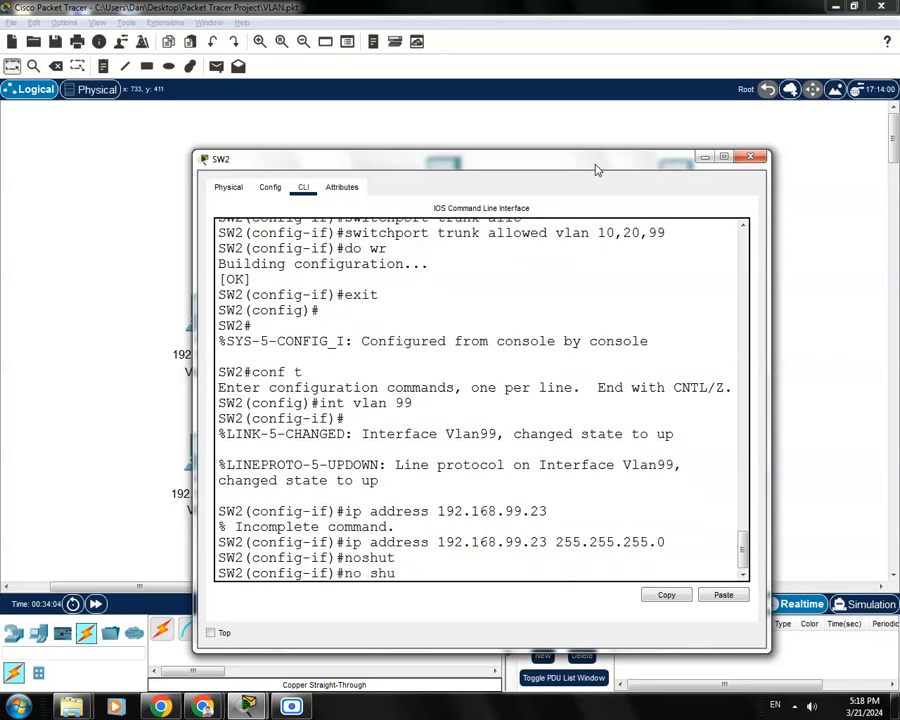
pyautogui.press('Tab')
pyautogui.press('Return')
pyautogui.press('Return')
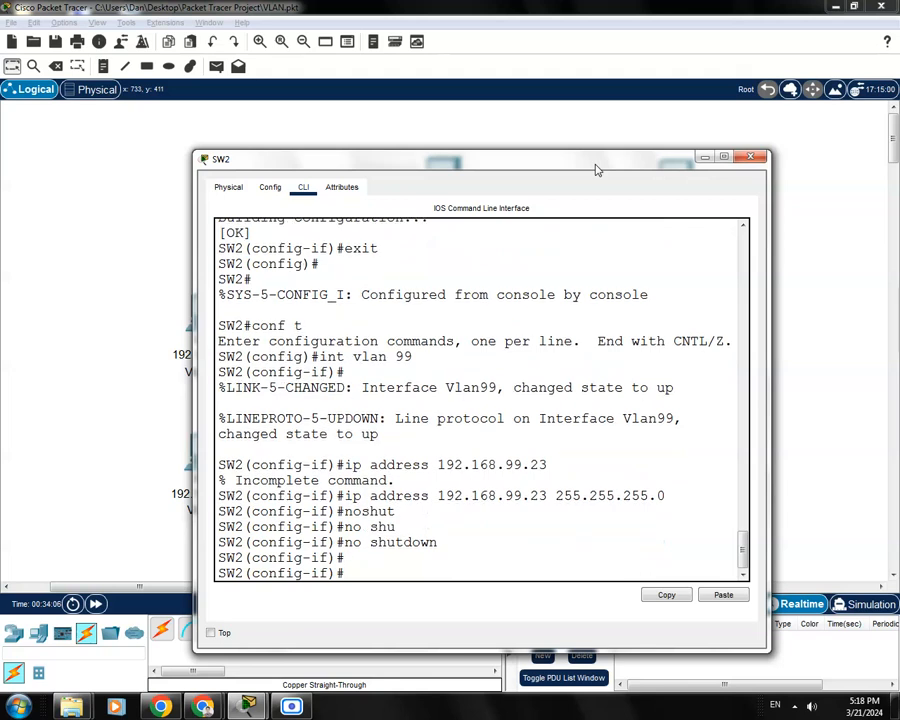
pyautogui.write('do wr')
pyautogui.press('Return')
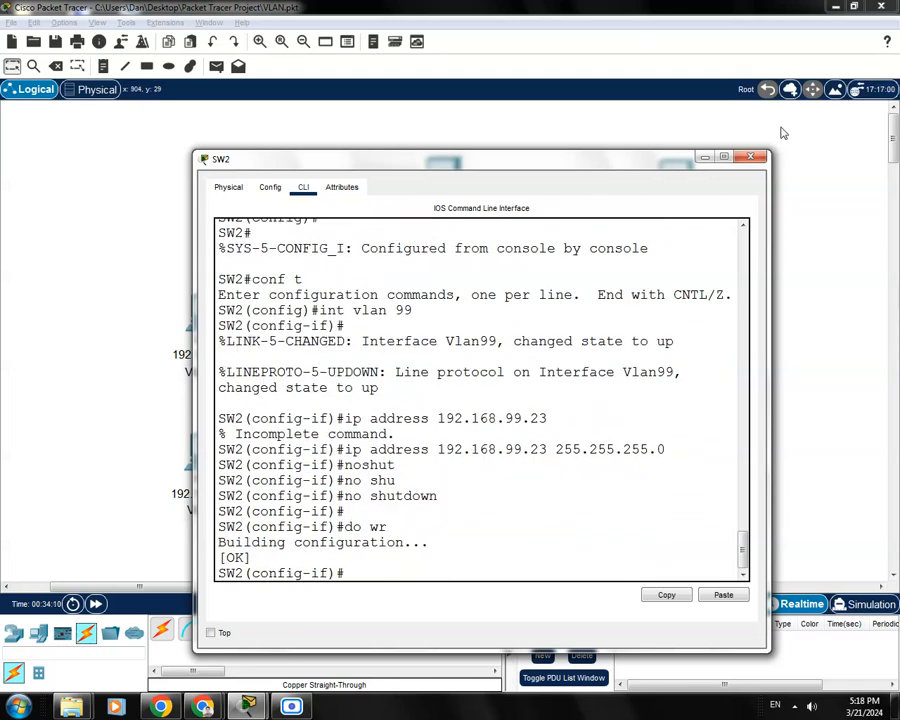
pyautogui.click(755, 159)
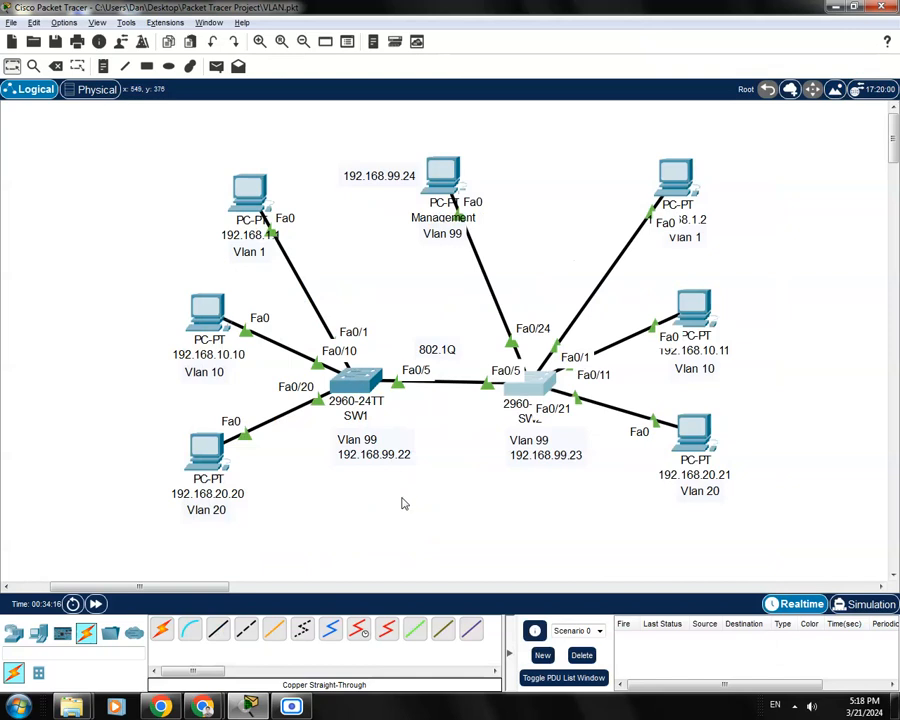
# Open SW1's CLI and enter interface VLAN 99 configuration
pyautogui.click(362, 390)
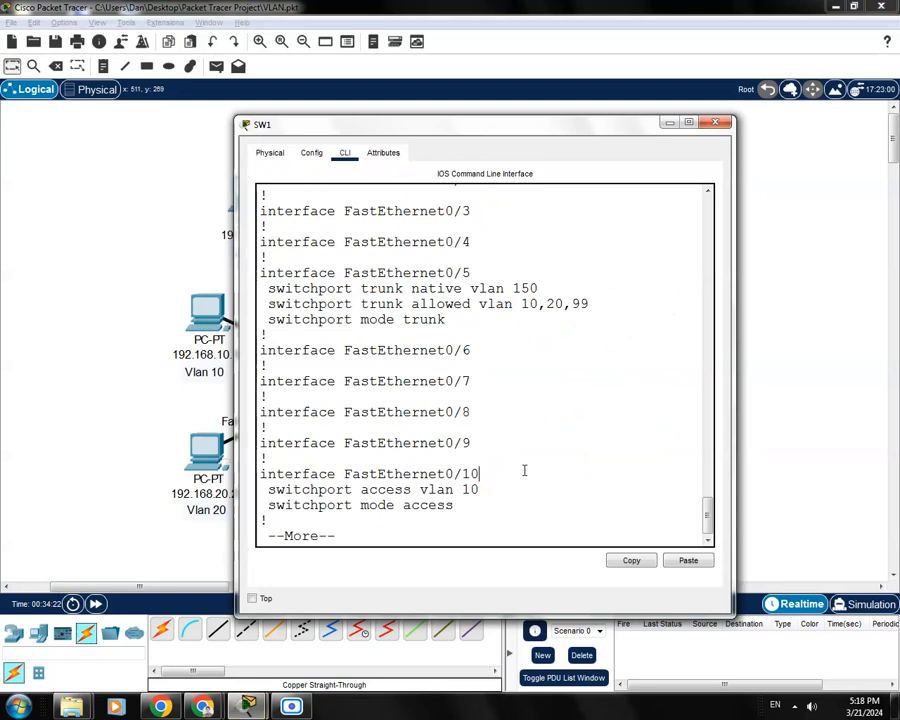
pyautogui.press('space')
pyautogui.press('space')
pyautogui.press('space')
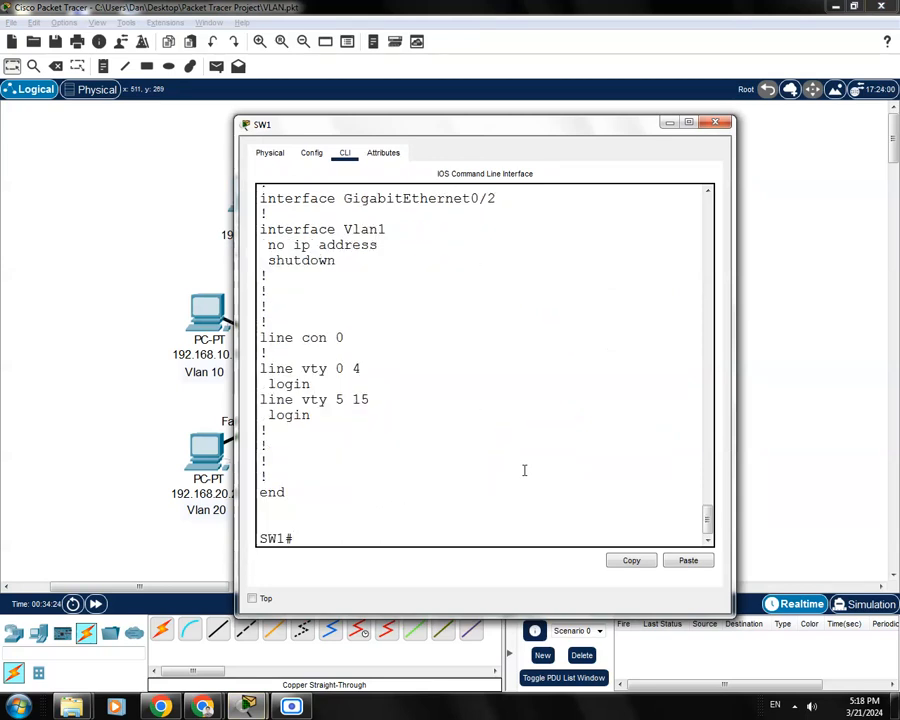
pyautogui.write('conf t')
pyautogui.press('Return')
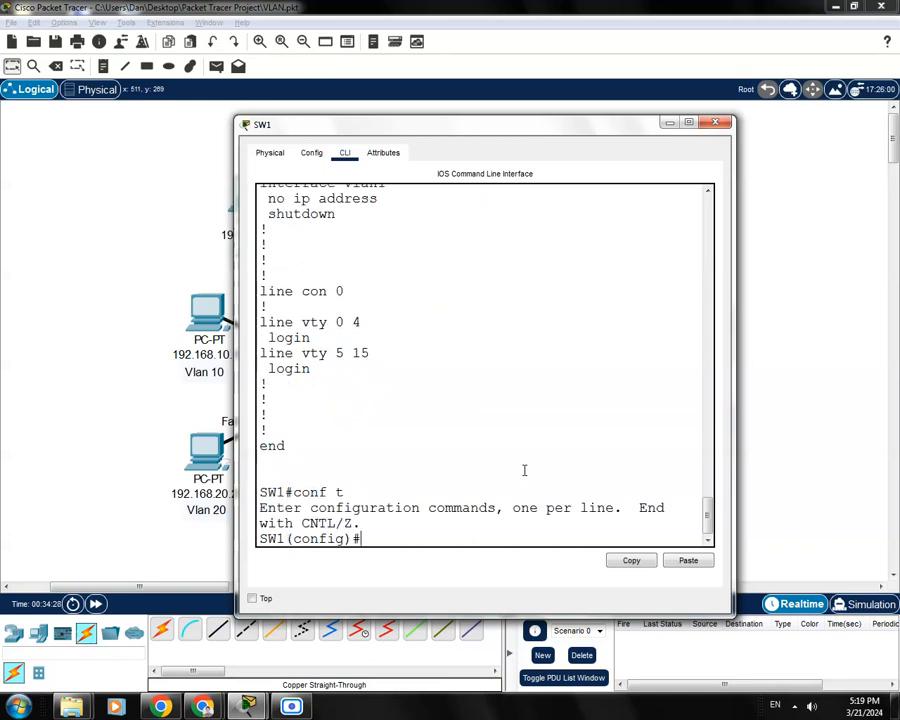
pyautogui.write('int vlan')
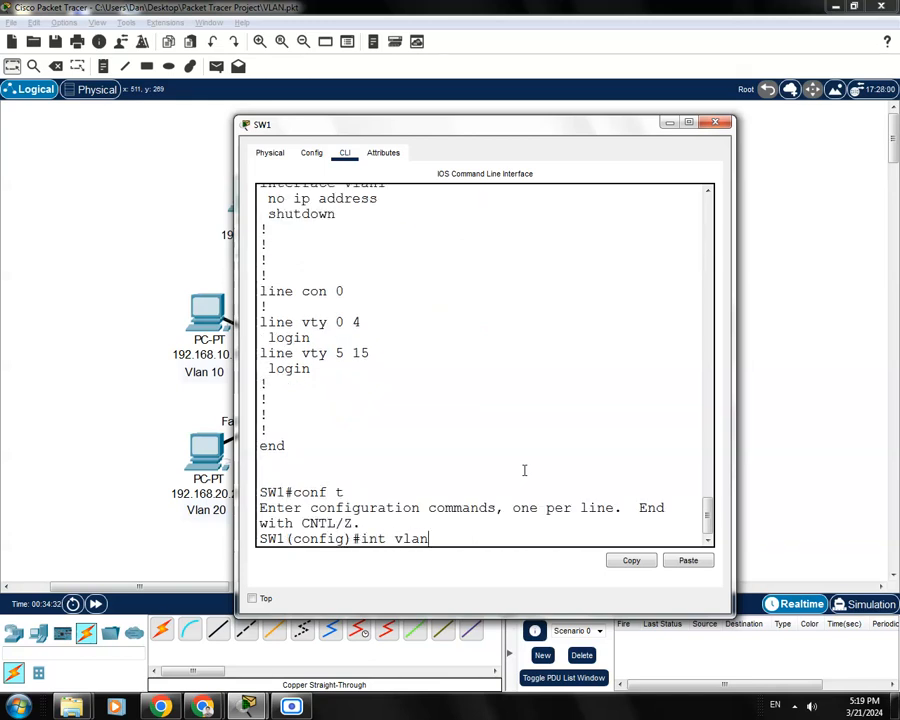
pyautogui.write(' 99')
pyautogui.press('Return')
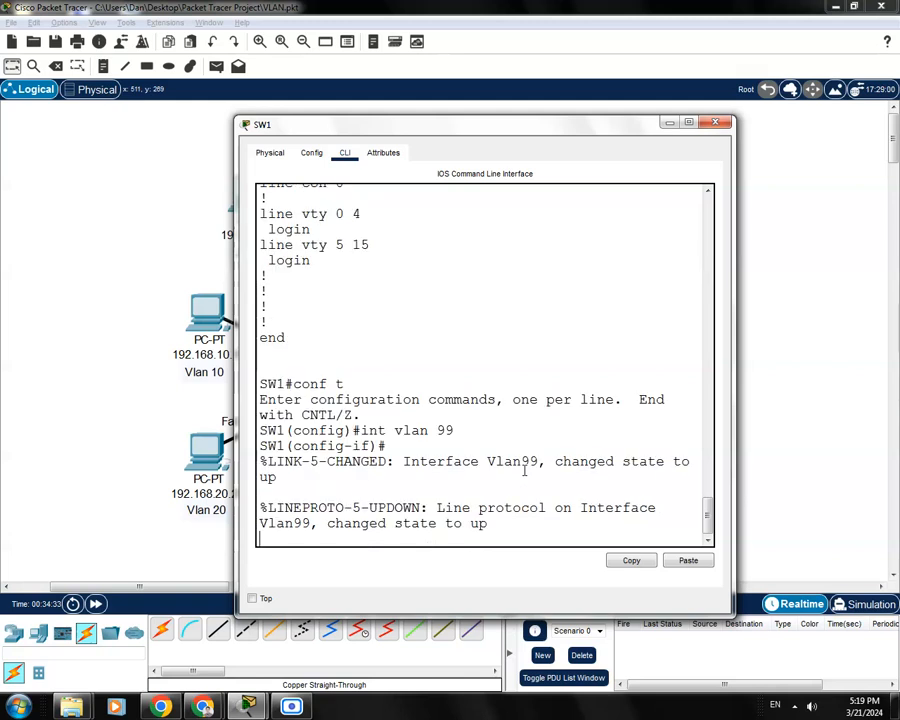
# Assign 192.168.99.22 255.255.255.0 to SW1's VLAN 99 and save the configuration
pyautogui.press('Return')
pyautogui.write('ip')
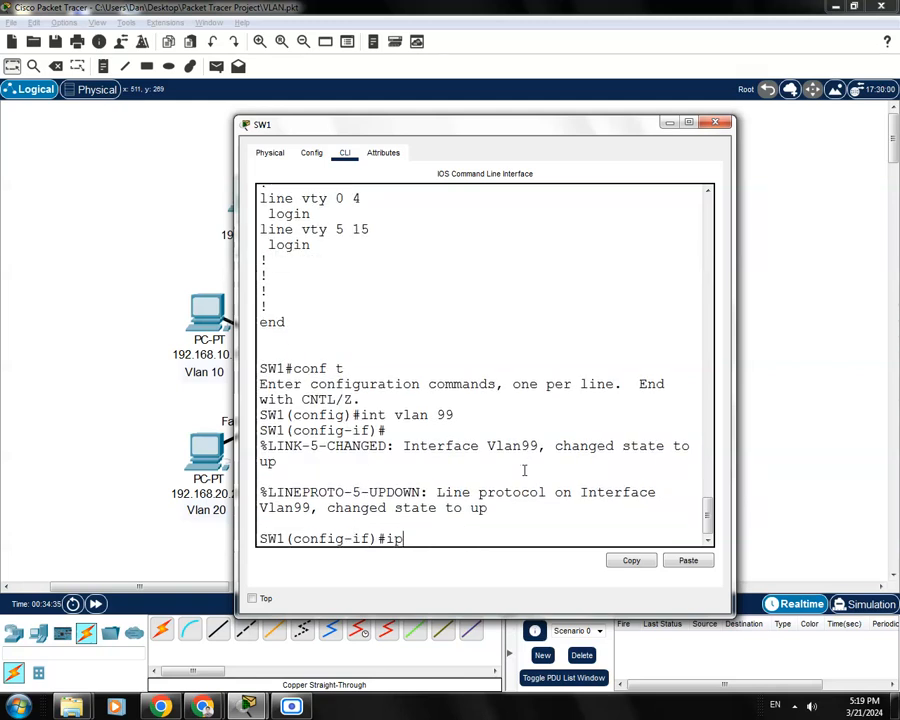
pyautogui.write(' address 192.168.99.22')
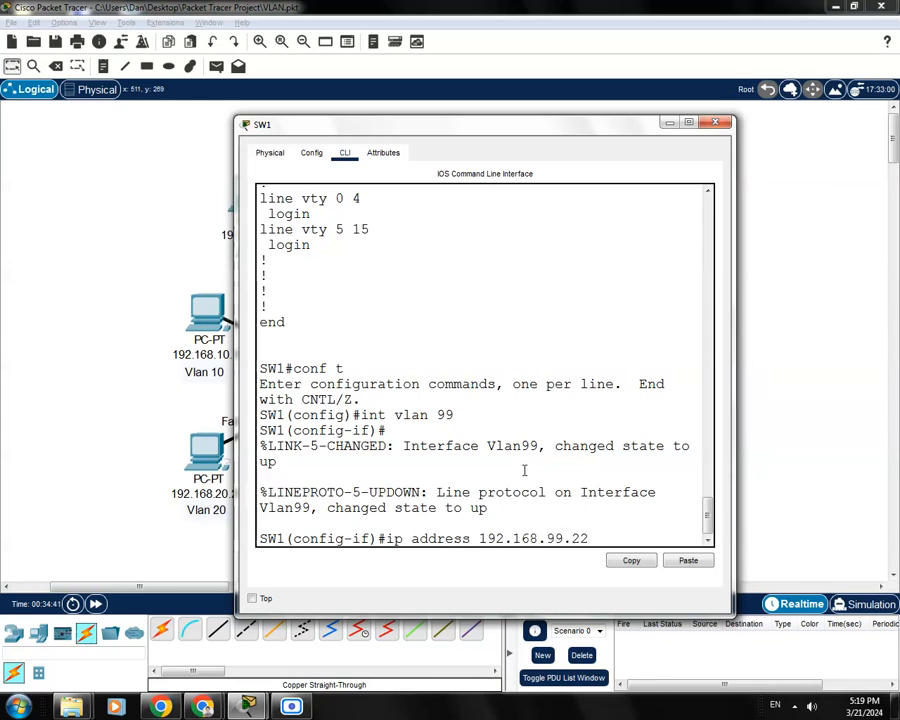
pyautogui.write(' 25.255')
pyautogui.press('BackSpace')
pyautogui.press('BackSpace')
pyautogui.press('BackSpace')
pyautogui.press('BackSpace')
pyautogui.write('5.255.255.0')
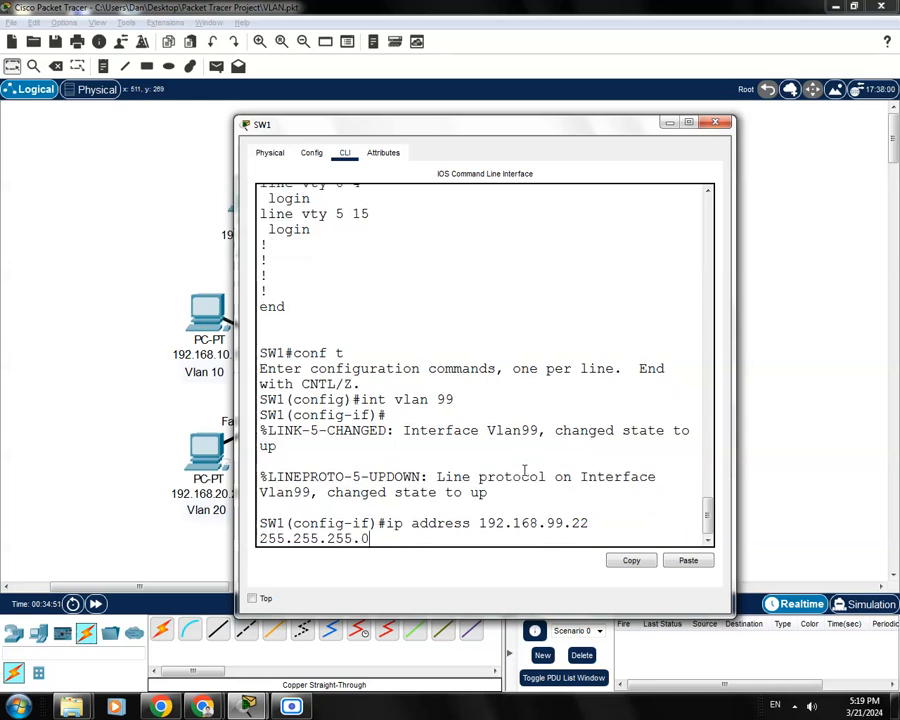
pyautogui.press('Return')
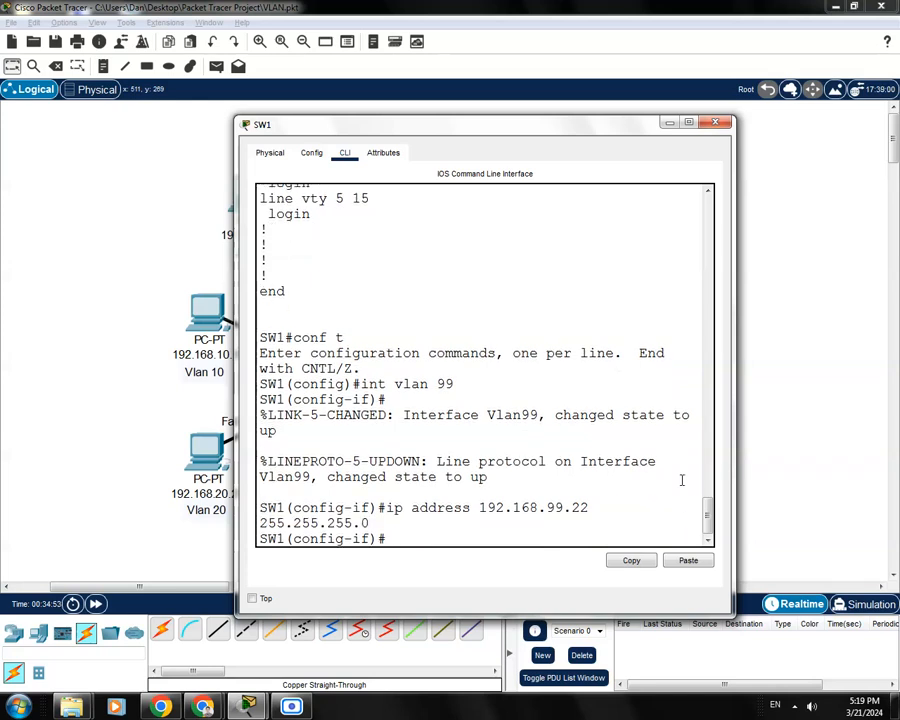
pyautogui.write('do wr')
pyautogui.press('Return')
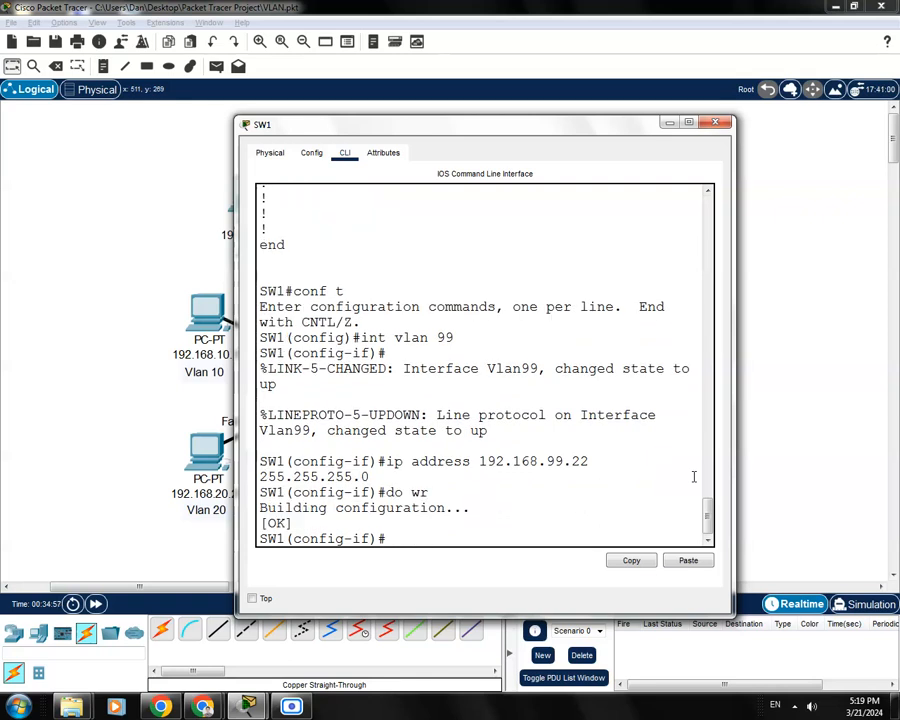
# Check the Vlan99 address in SW1's show run output, then close SW1
pyautogui.hotkey('ctrl', 'z')
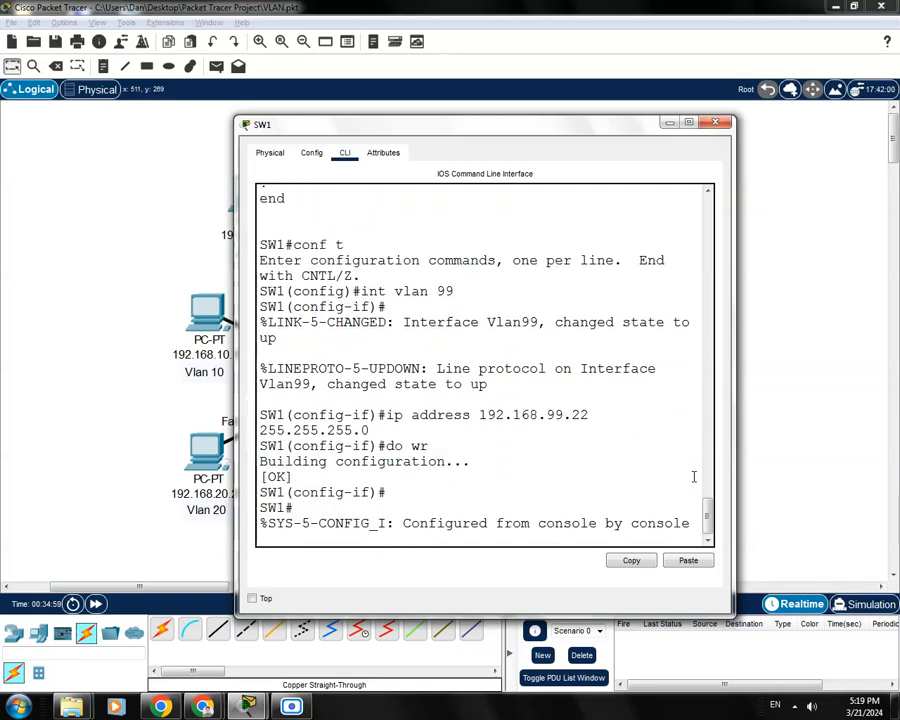
pyautogui.press('Return')
pyautogui.write('sho')
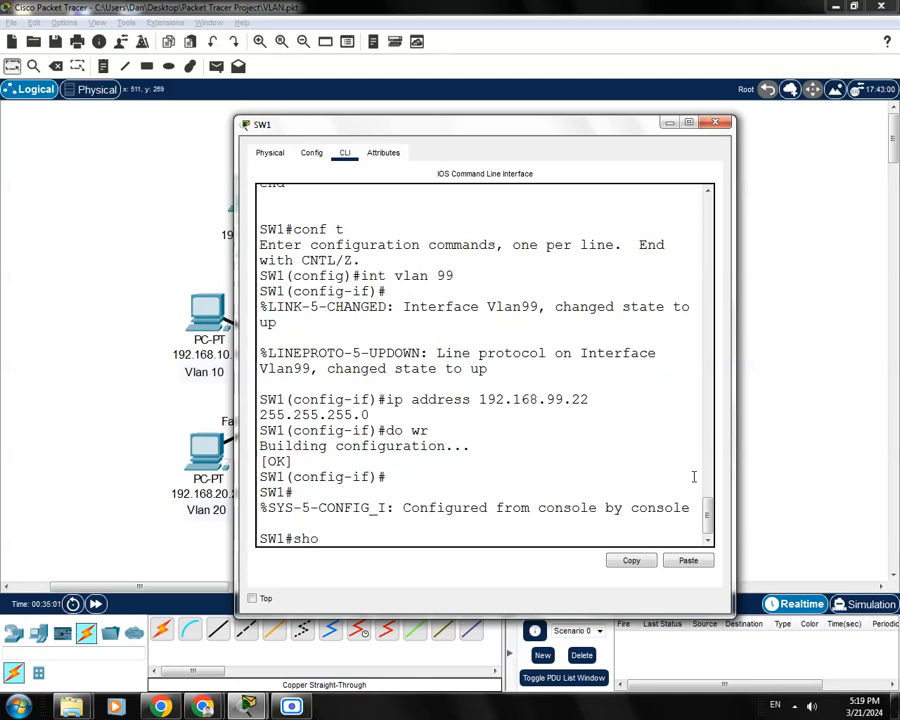
pyautogui.write('w run')
pyautogui.press('Return')
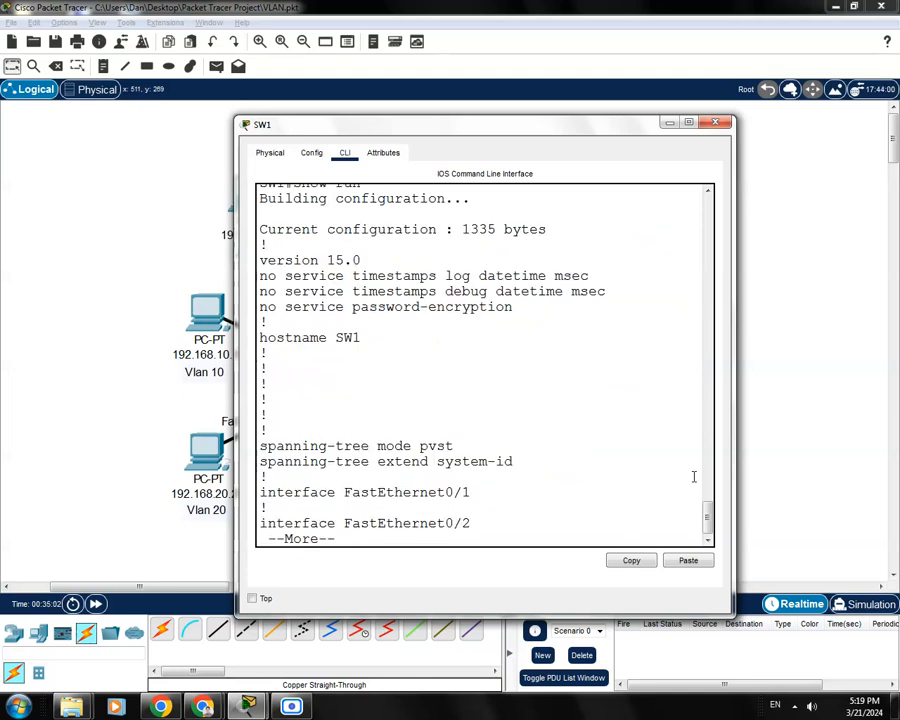
pyautogui.press('space')
pyautogui.press('space')
pyautogui.press('space')
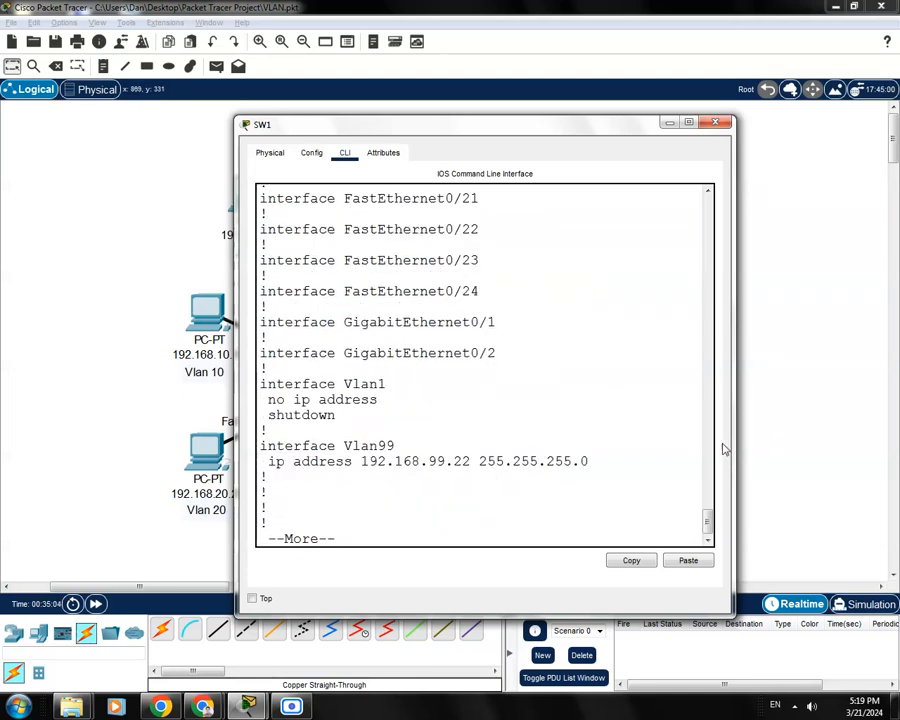
pyautogui.press('space')
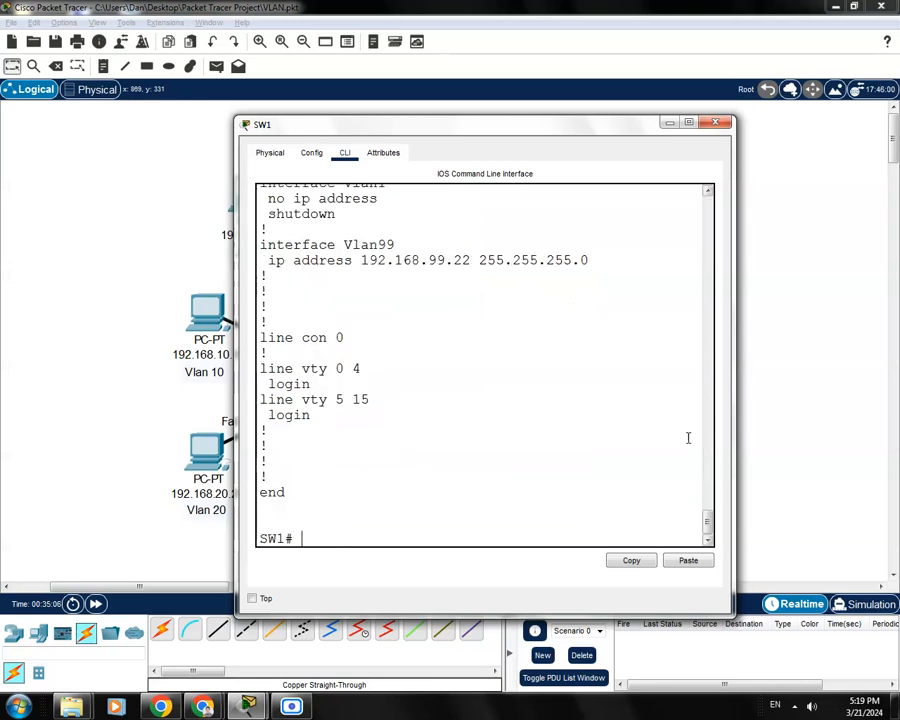
pyautogui.scroll(1, 454, 287)
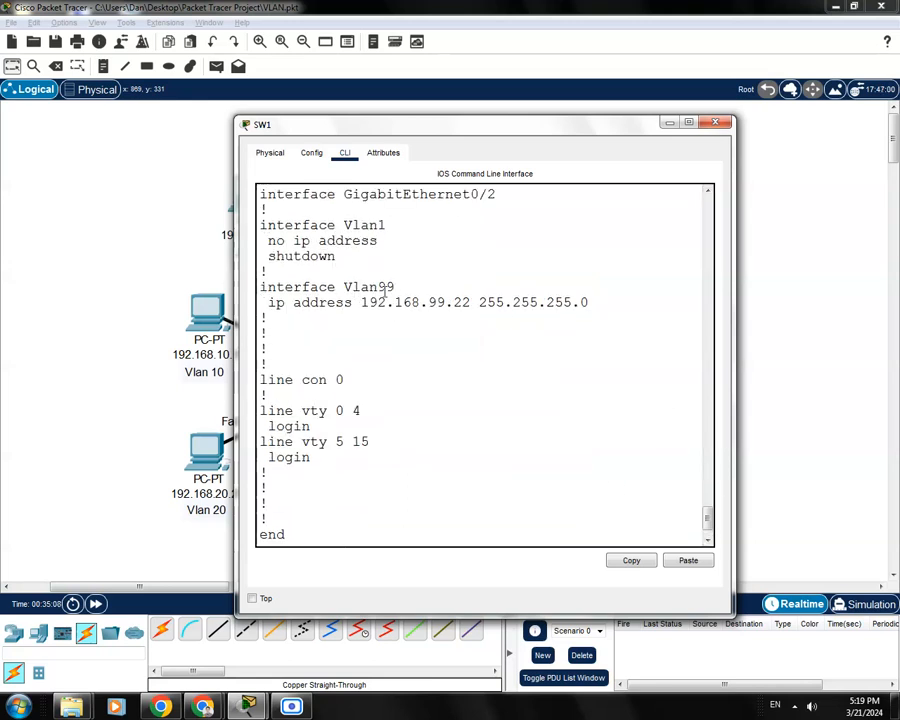
pyautogui.moveTo(395, 288); pyautogui.dragTo(470, 303)
pyautogui.click(382, 303)
pyautogui.click(438, 305)
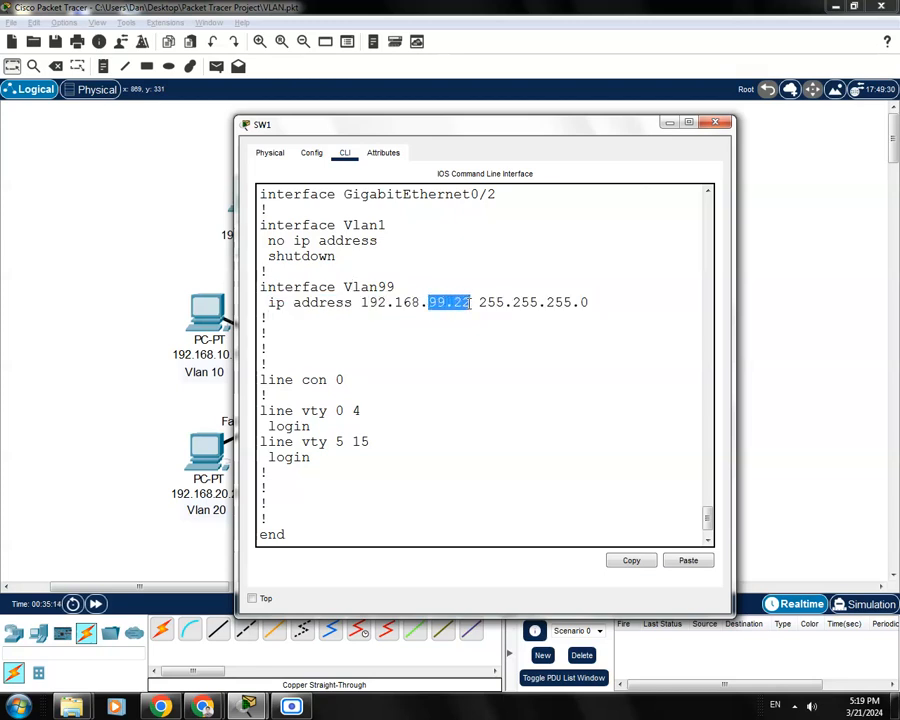
pyautogui.click(478, 327)
pyautogui.moveTo(592, 304); pyautogui.dragTo(580, 304)
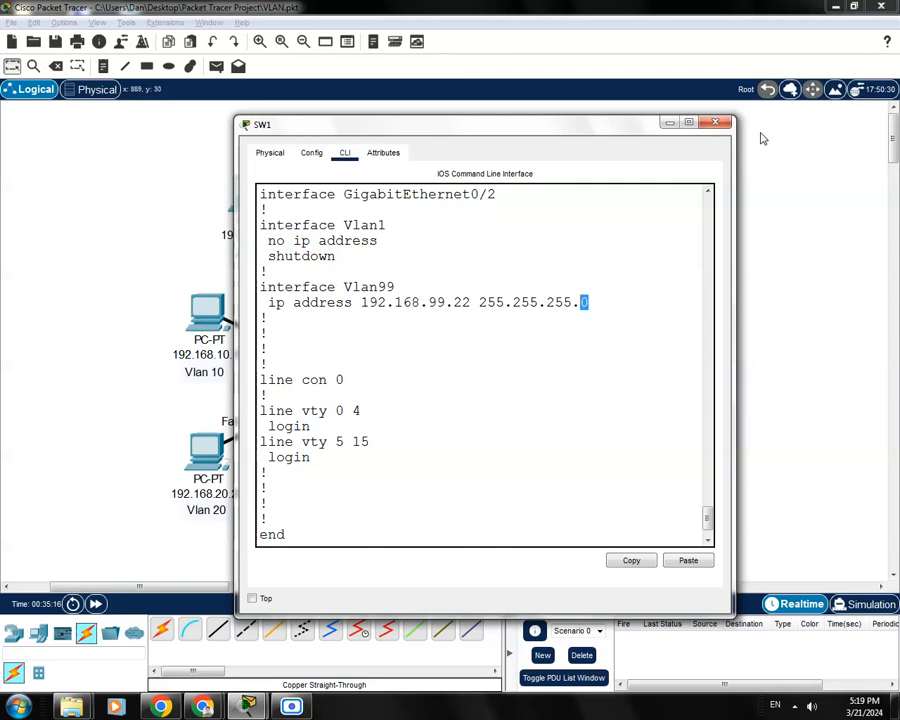
pyautogui.click(718, 123)
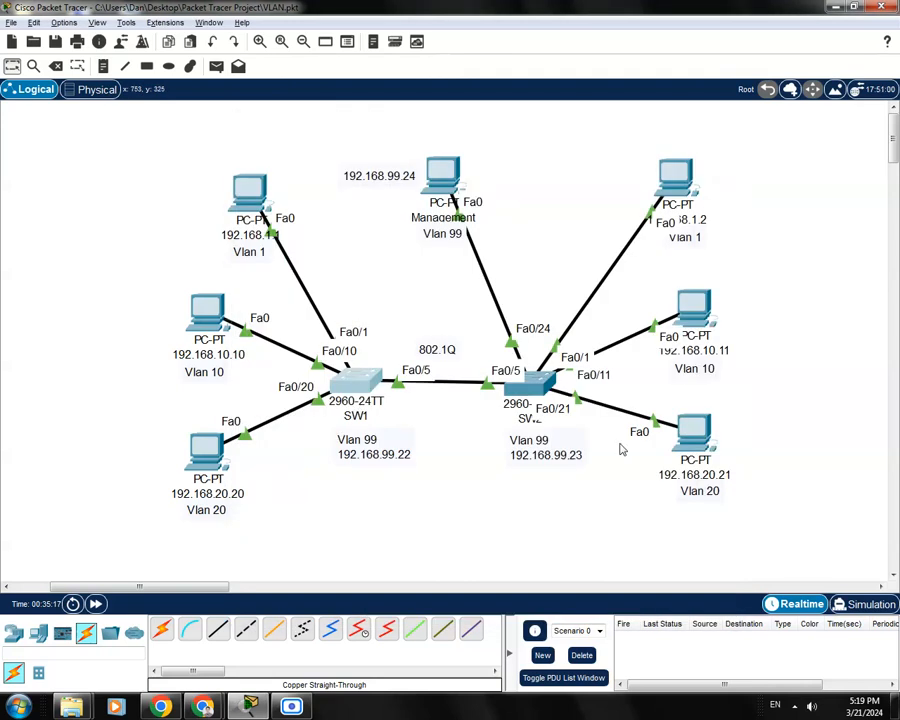
pyautogui.click(531, 388)
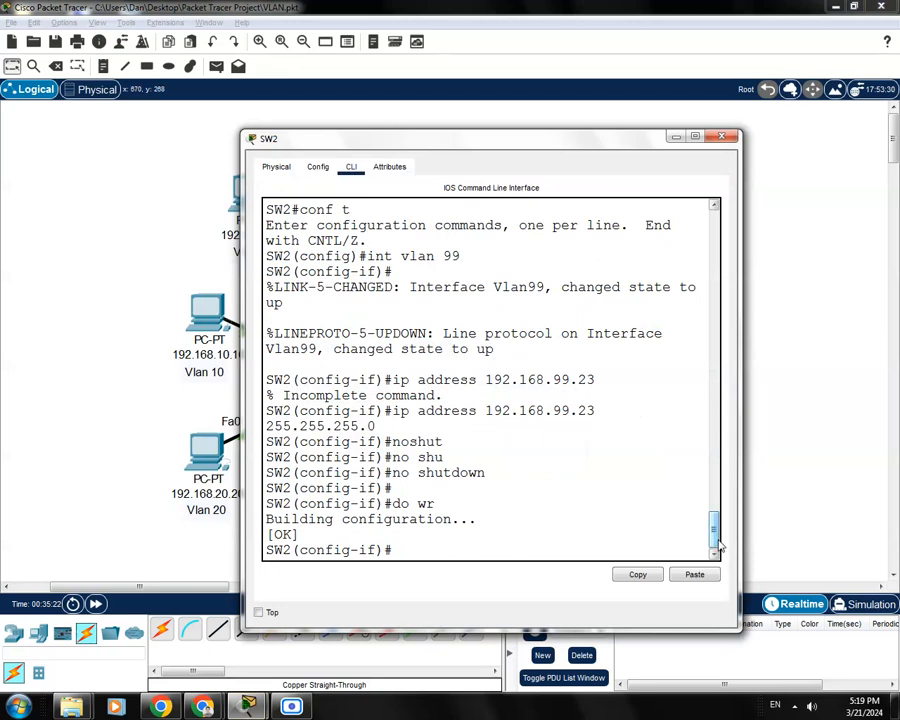
pyautogui.hotkey('ctrl', 'z')
pyautogui.press('Return')
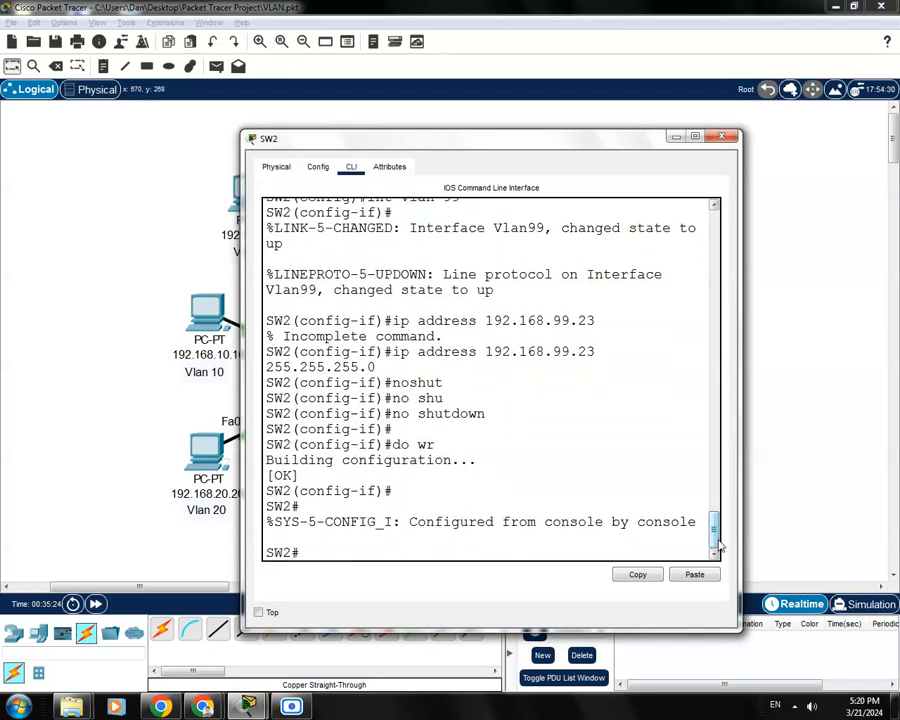
pyautogui.write('show run')
pyautogui.press('Return')
pyautogui.press('space')
pyautogui.press('space')
pyautogui.press('space')
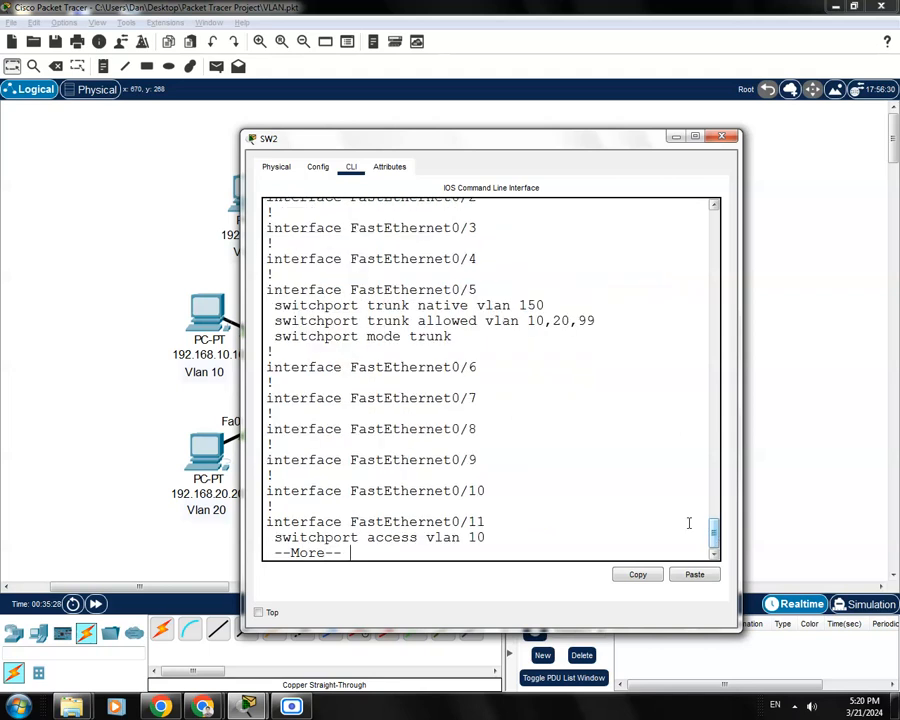
pyautogui.press('space')
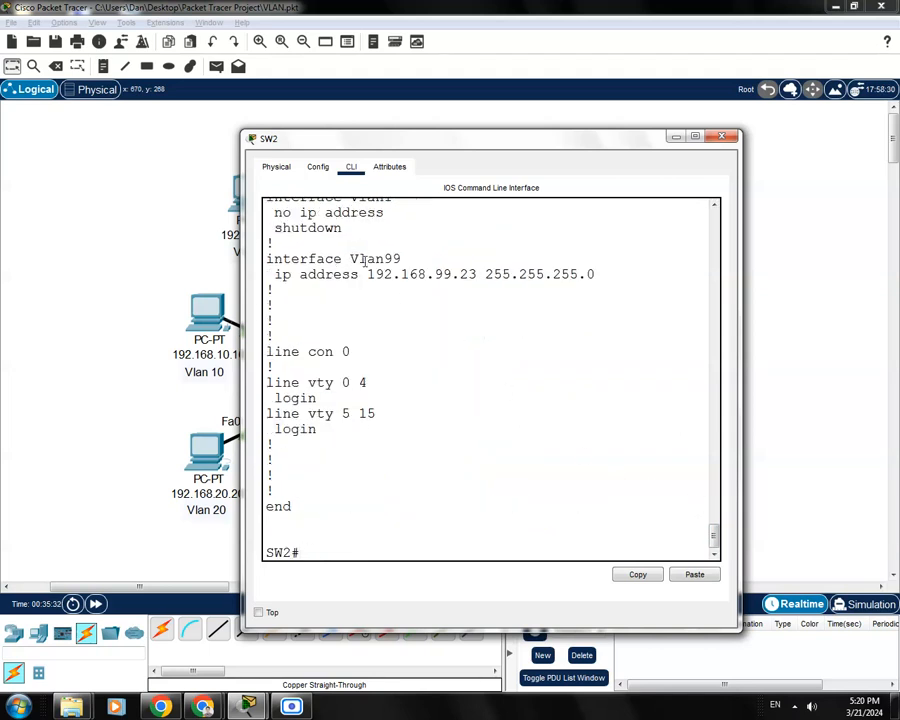
pyautogui.moveTo(402, 258); pyautogui.dragTo(351, 260)
pyautogui.click(394, 294)
pyautogui.moveTo(436, 275); pyautogui.dragTo(476, 282)
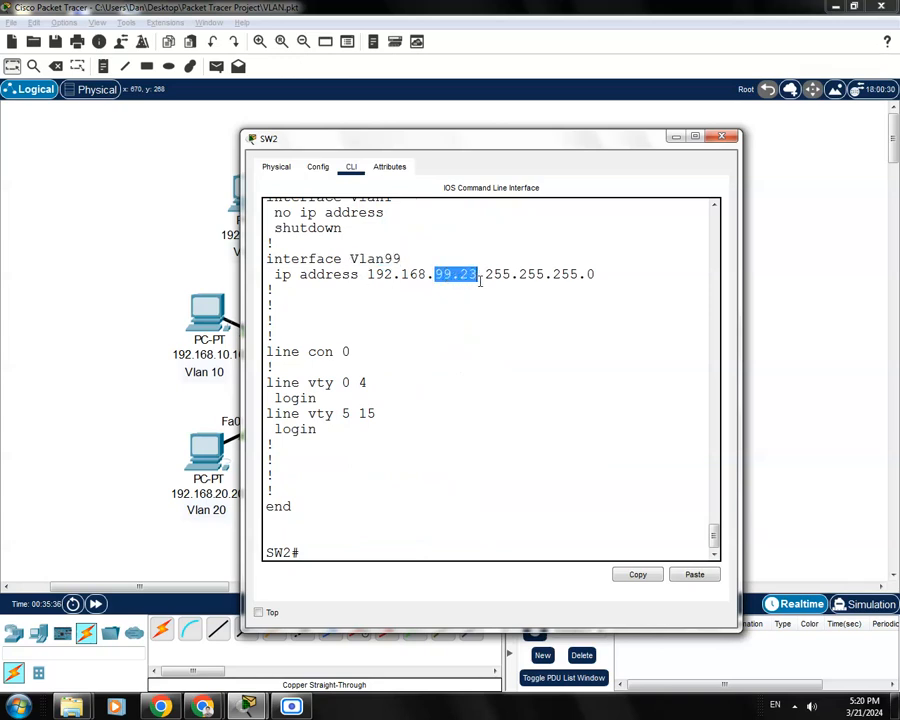
pyautogui.click(294, 273)
pyautogui.moveTo(270, 274); pyautogui.dragTo(605, 275)
pyautogui.click(297, 287)
pyautogui.moveTo(403, 260); pyautogui.dragTo(266, 260)
pyautogui.click(503, 204)
pyautogui.moveTo(538, 142); pyautogui.dragTo(520, 134)
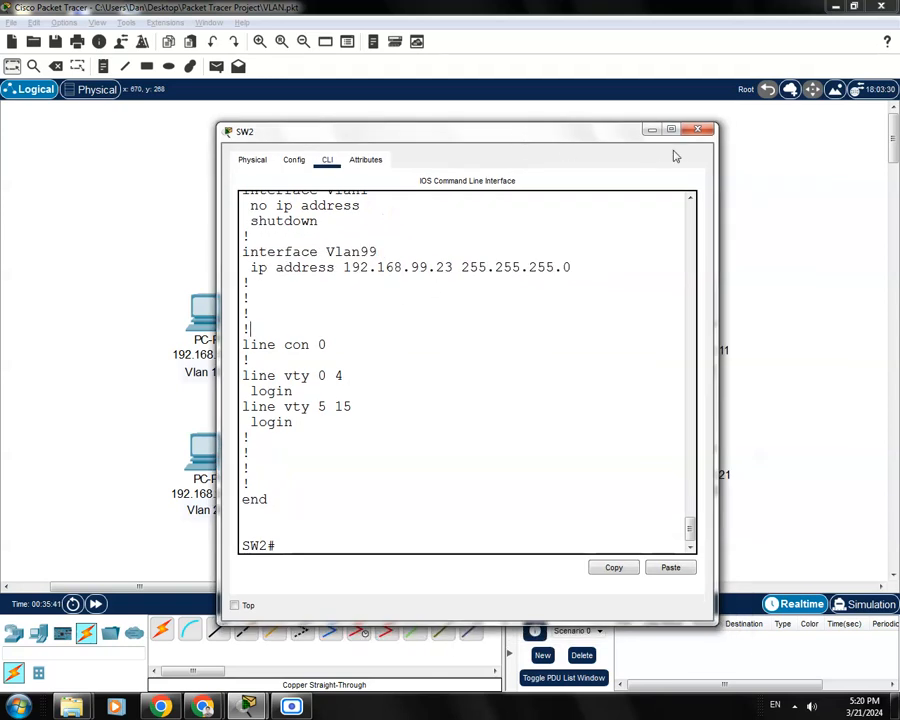
pyautogui.click(691, 129)
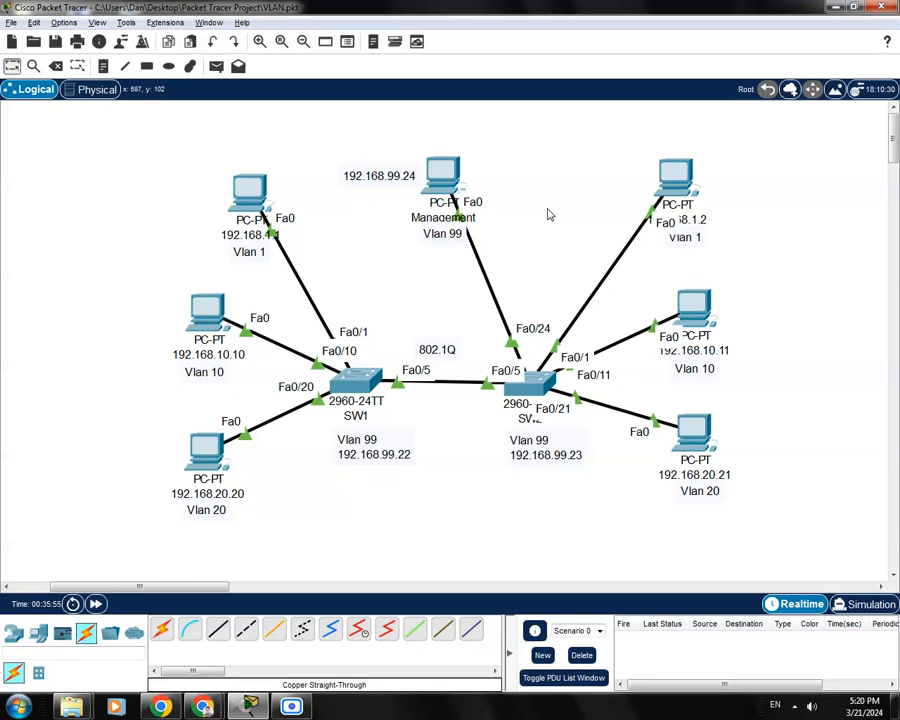
pyautogui.click(440, 186)
pyautogui.moveTo(486, 150); pyautogui.dragTo(375, 125)
pyautogui.click(251, 140)
pyautogui.click(458, 180)
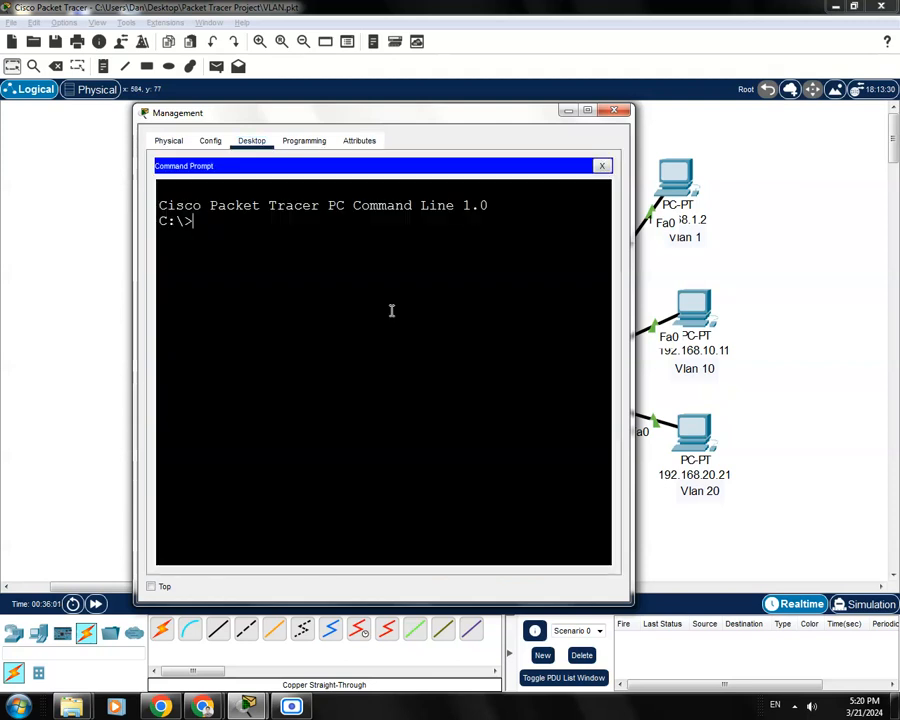
pyautogui.write('ping 192.168.99.')
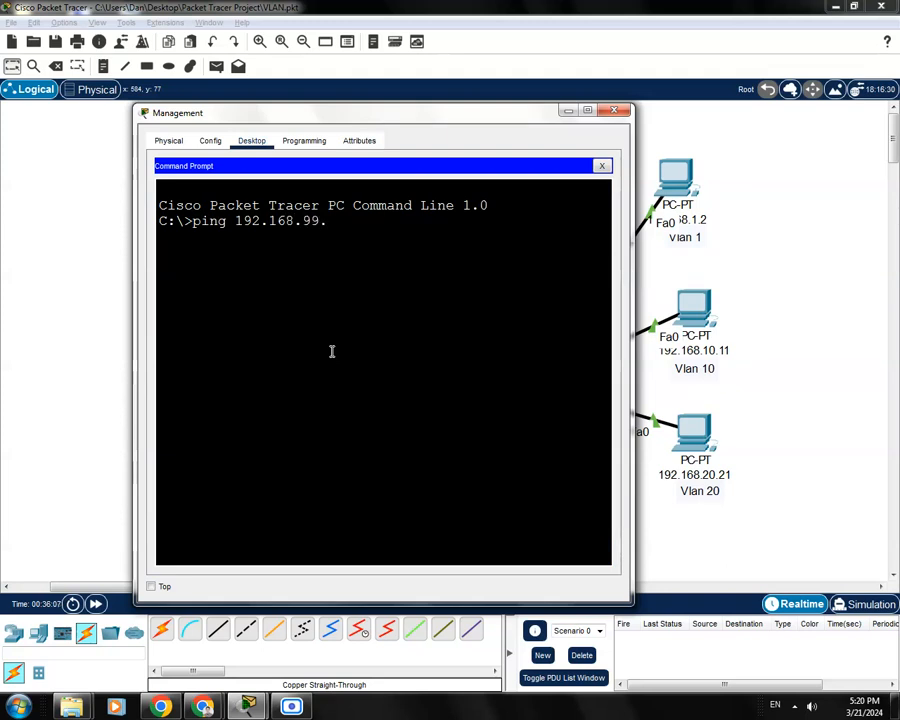
pyautogui.write('23')
pyautogui.press('Return')
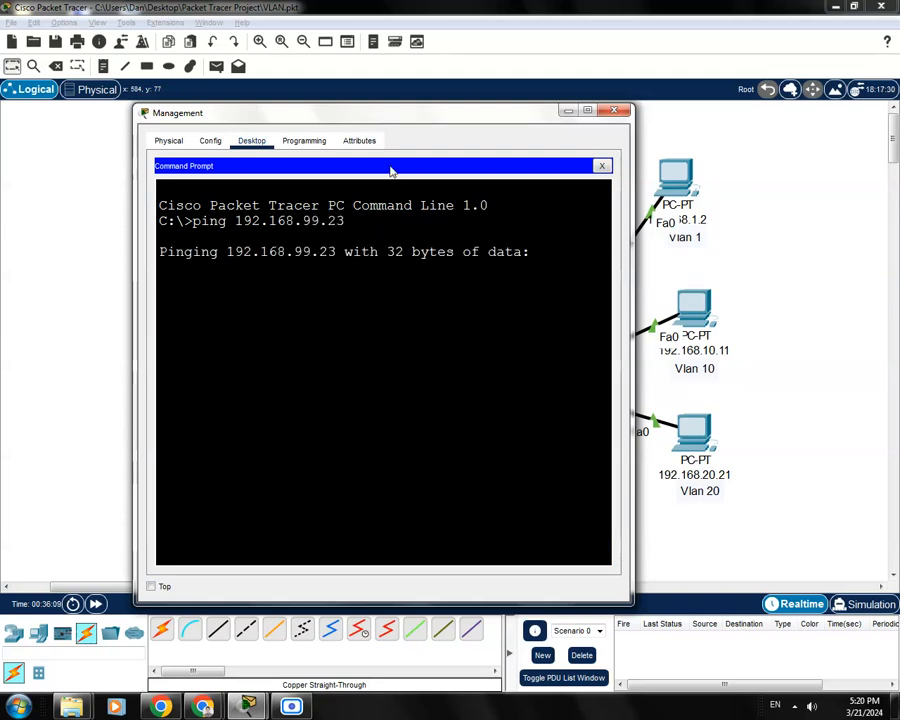
pyautogui.moveTo(424, 118); pyautogui.dragTo(526, 434)
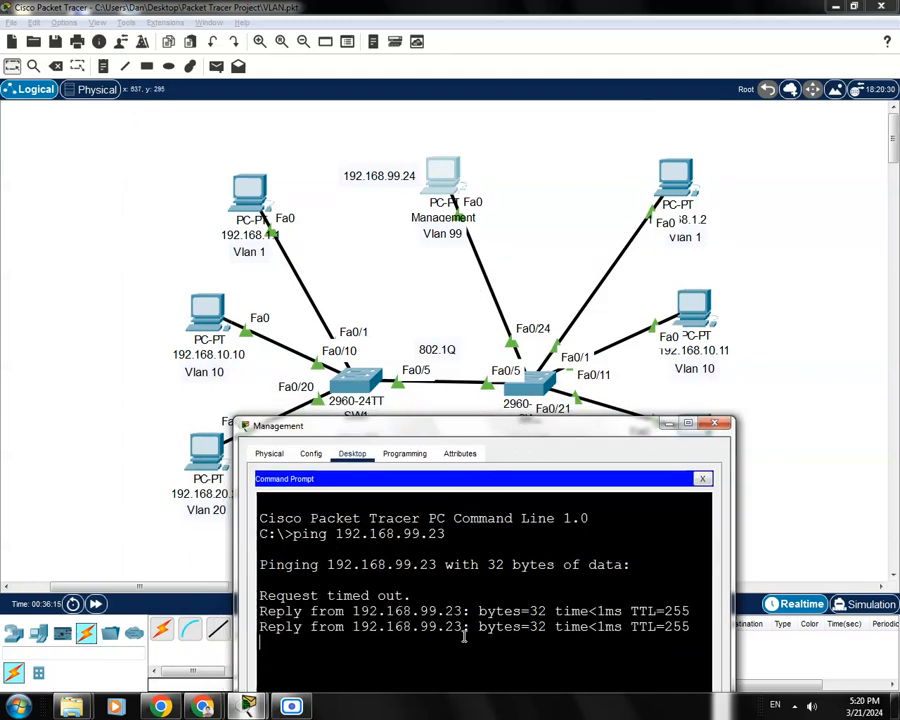
pyautogui.moveTo(530, 432); pyautogui.dragTo(497, 180)
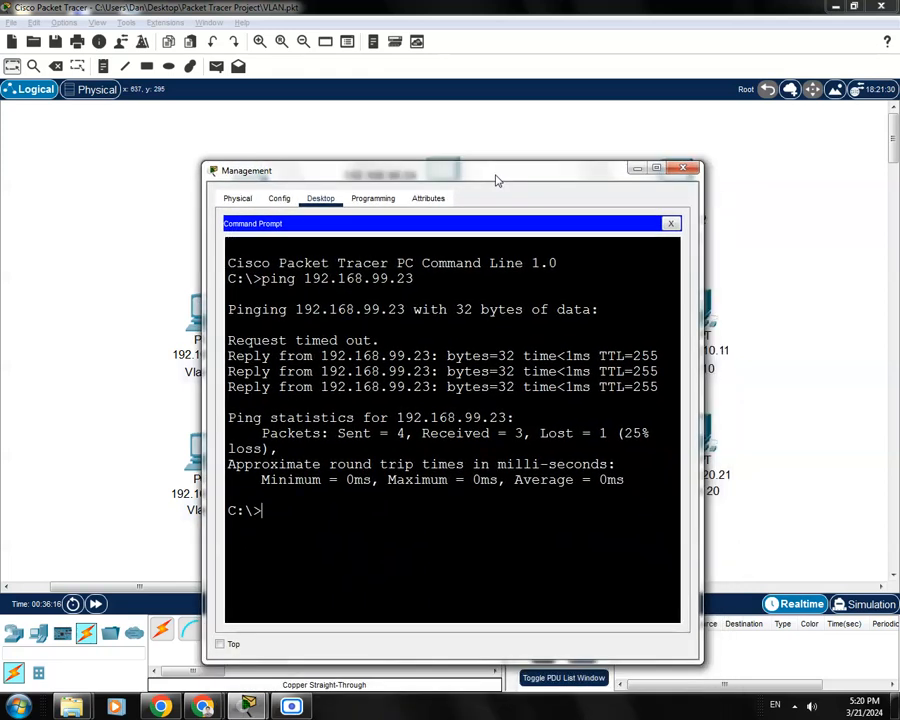
pyautogui.press('Up')
pyautogui.press('BackSpace')
pyautogui.write('2.168.99.22')
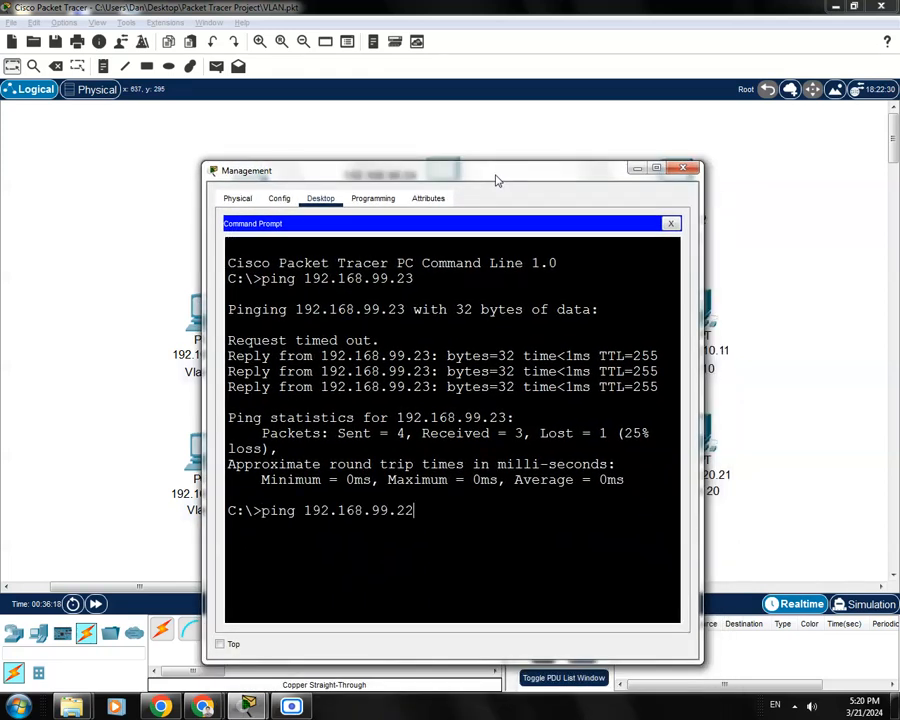
pyautogui.press('Return')
pyautogui.moveTo(498, 182); pyautogui.dragTo(557, 440)
pyautogui.moveTo(453, 435); pyautogui.dragTo(454, 225)
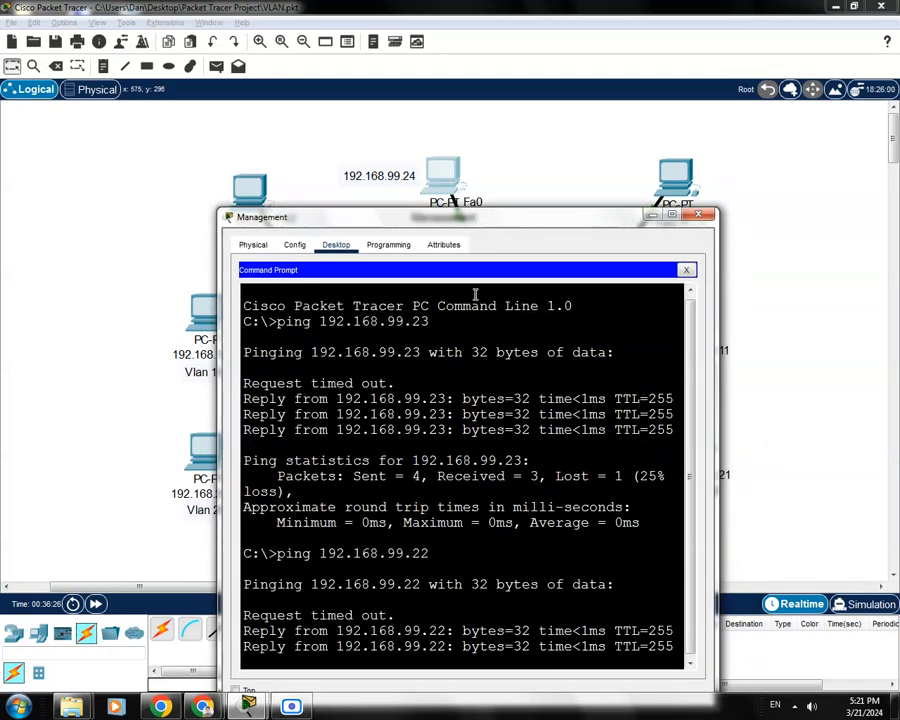
pyautogui.moveTo(514, 216); pyautogui.dragTo(492, 186)
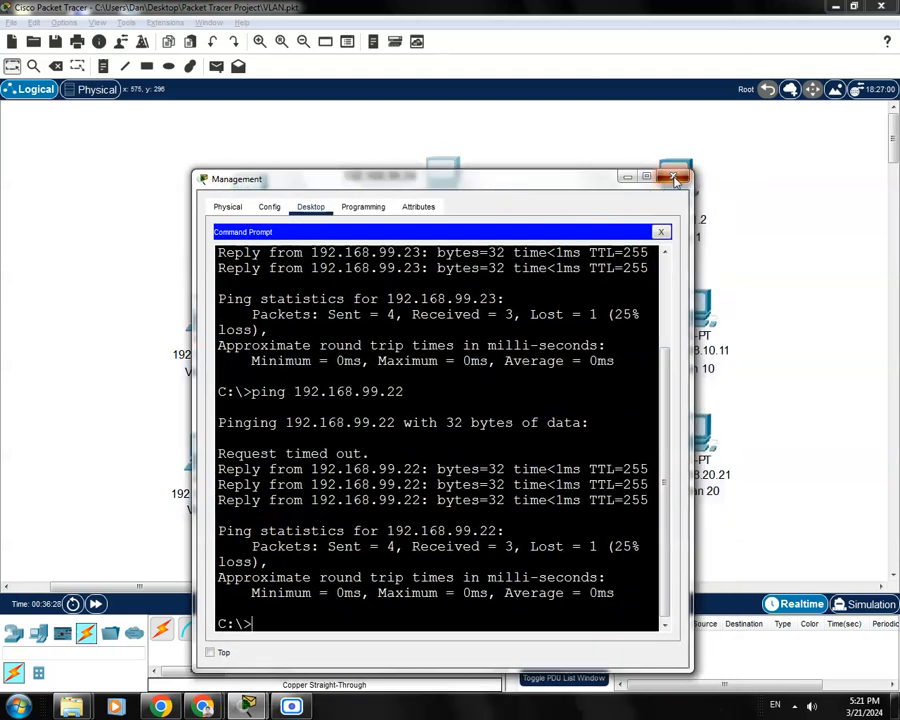
pyautogui.click(675, 178)
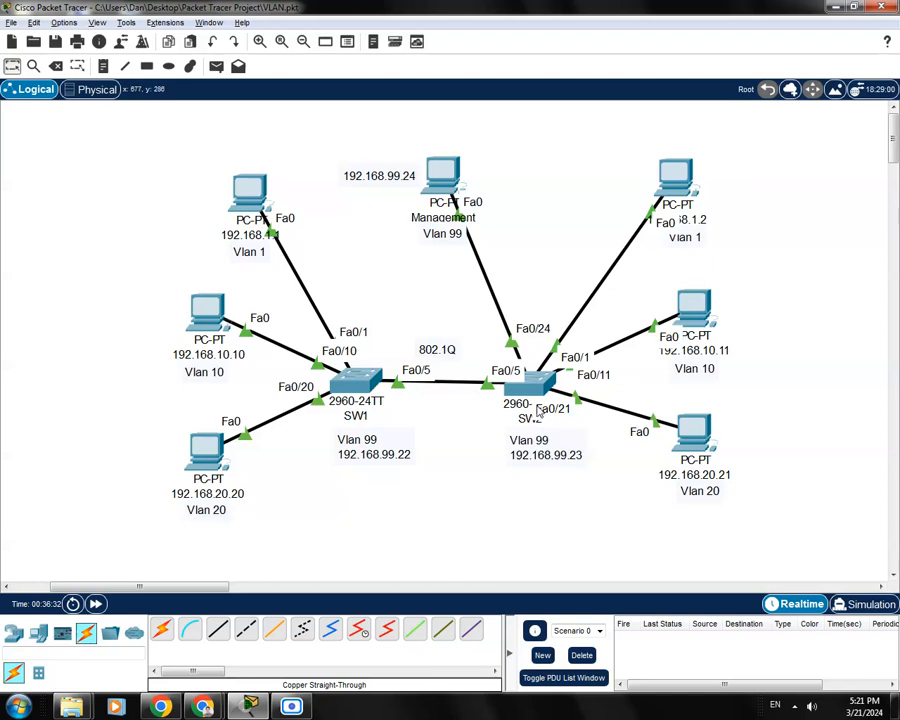
# On SW2, enter global configuration and run 'ip domain name cisco.com'
pyautogui.click(532, 388)
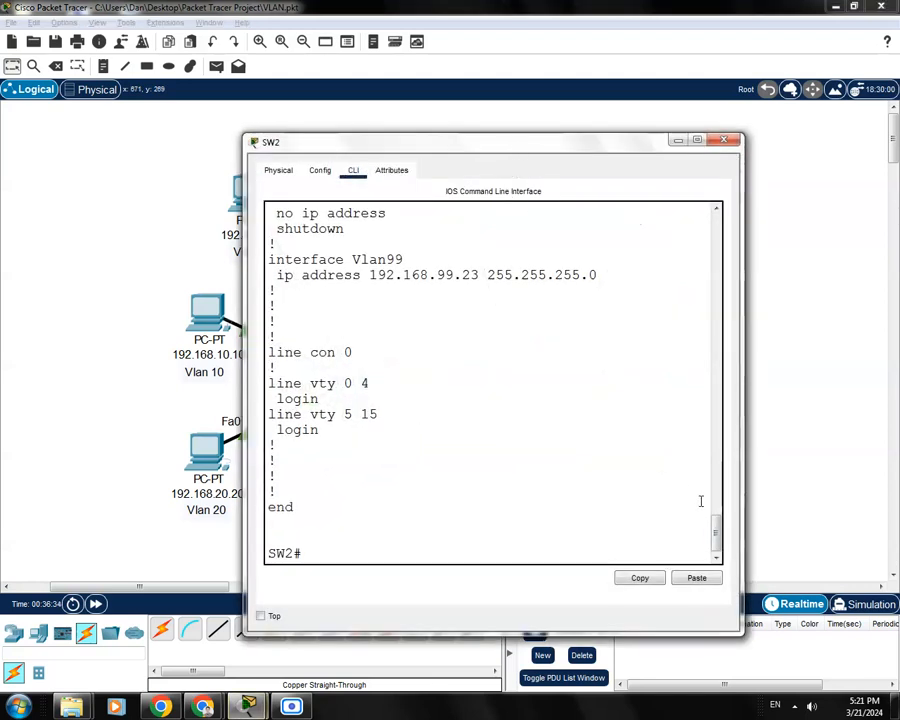
pyautogui.moveTo(588, 148); pyautogui.dragTo(565, 131)
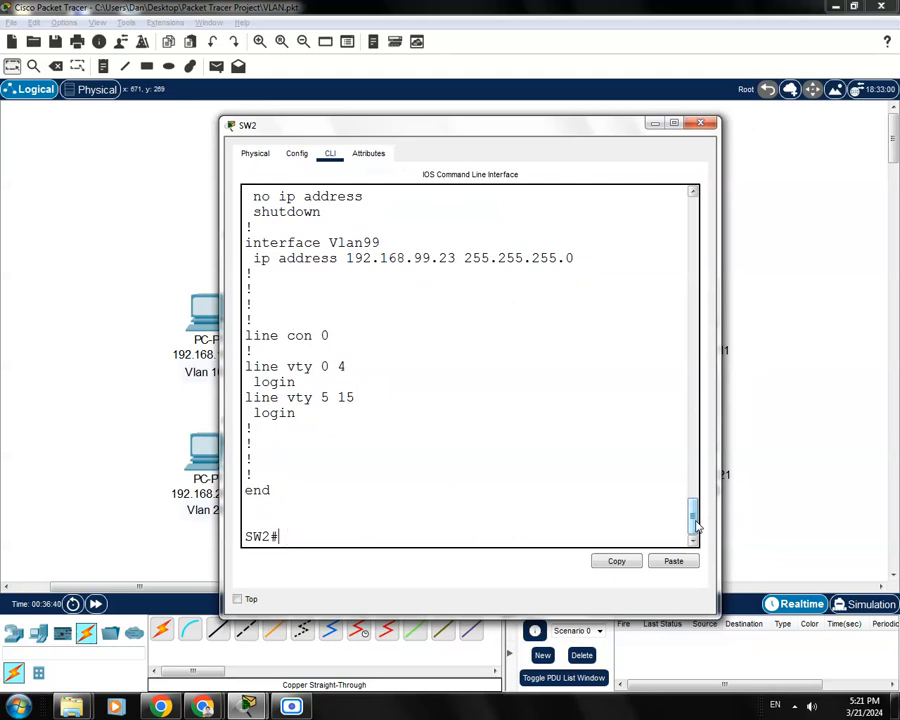
pyautogui.write('conf t')
pyautogui.press('Return')
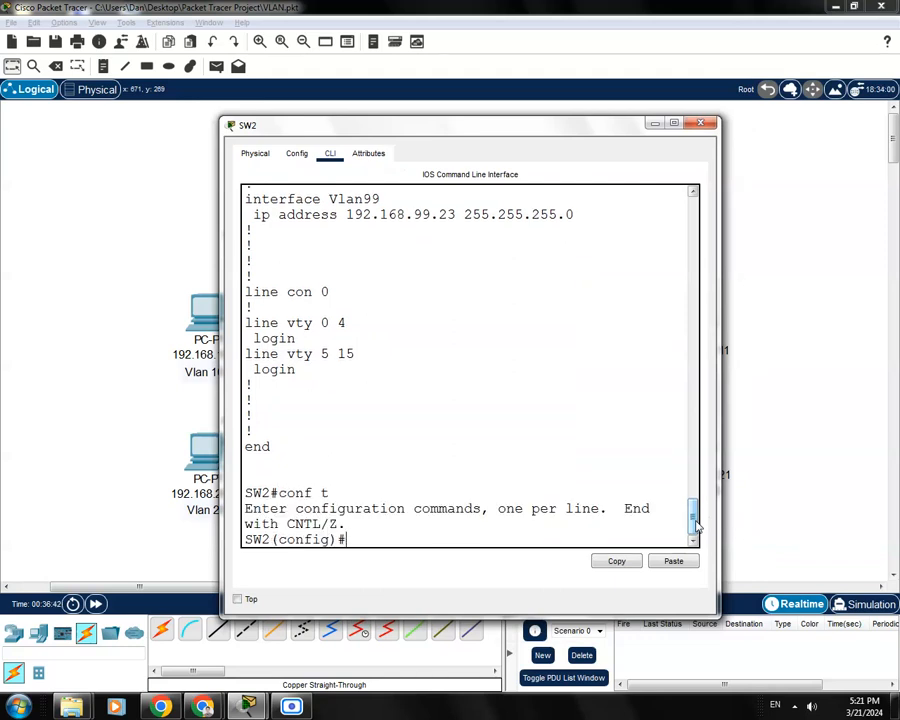
pyautogui.moveTo(580, 136); pyautogui.dragTo(584, 129)
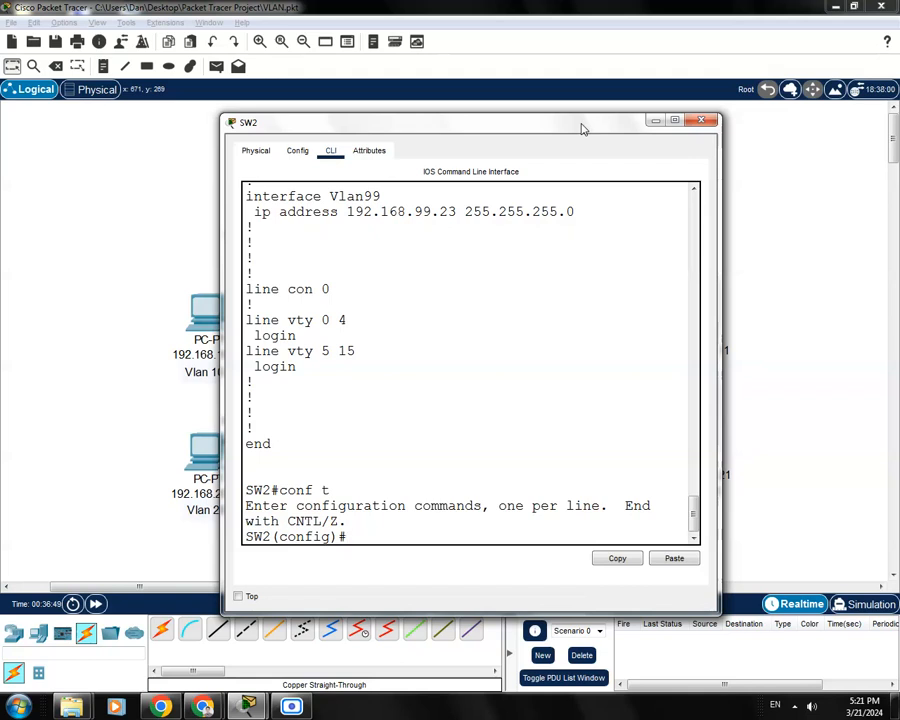
pyautogui.write('ip domain')
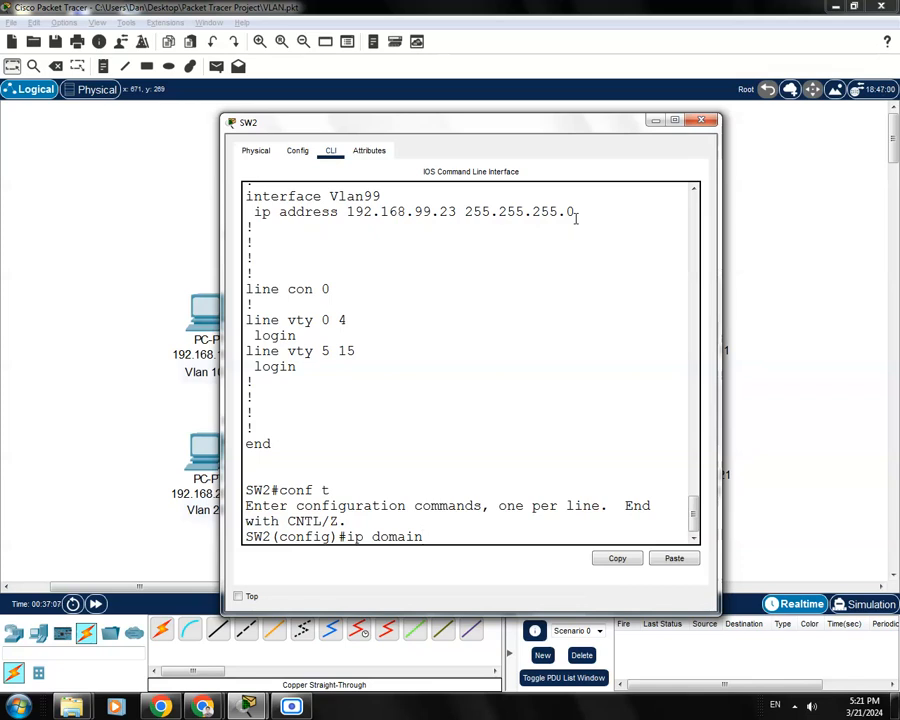
pyautogui.moveTo(491, 125); pyautogui.dragTo(480, 119)
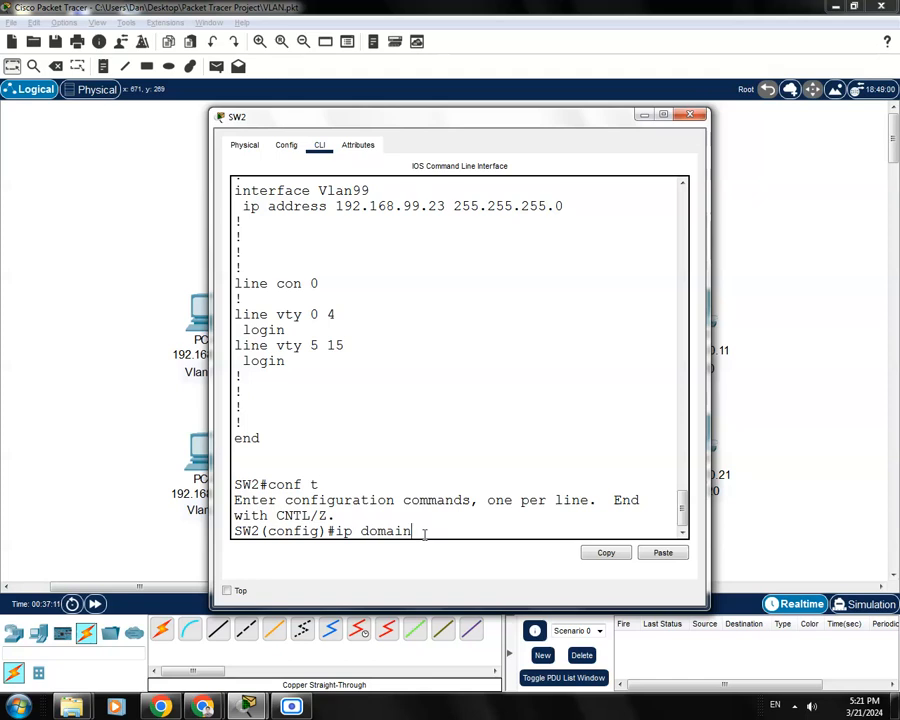
pyautogui.write('?')
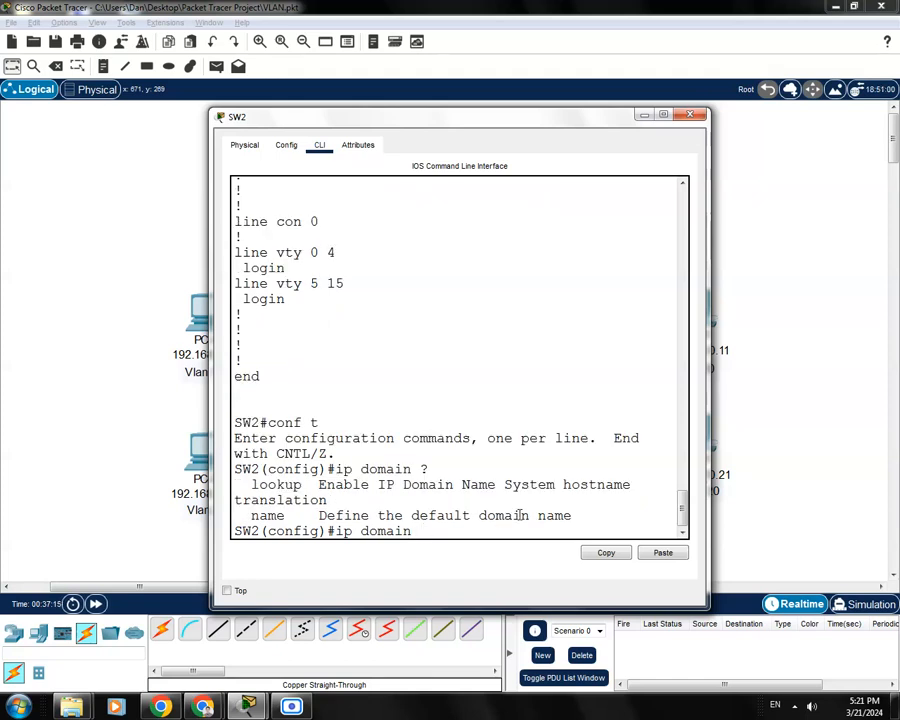
pyautogui.write('name cisco.com')
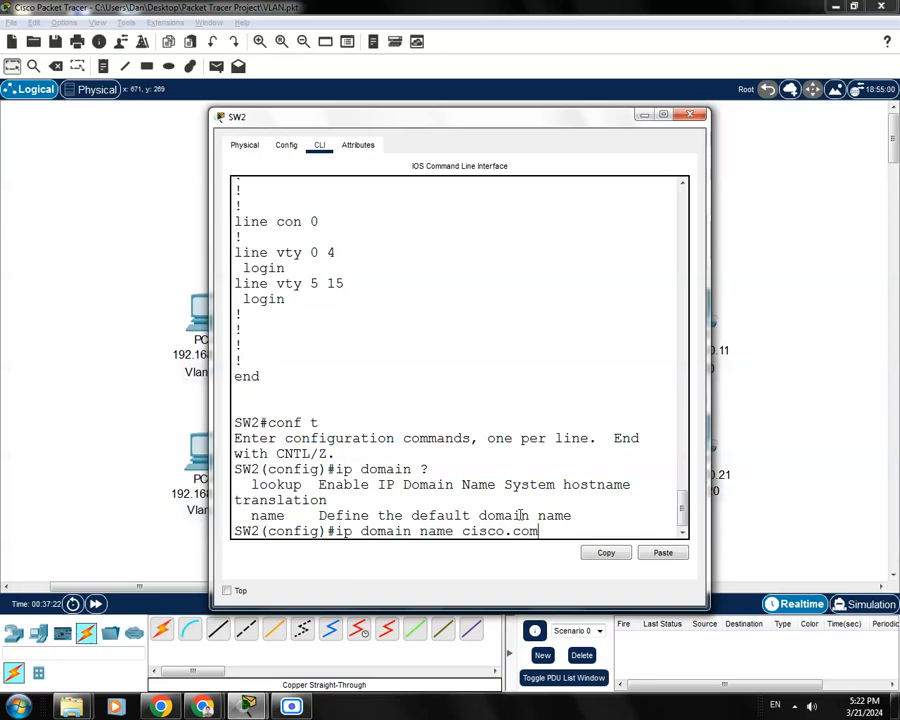
pyautogui.press('Return')
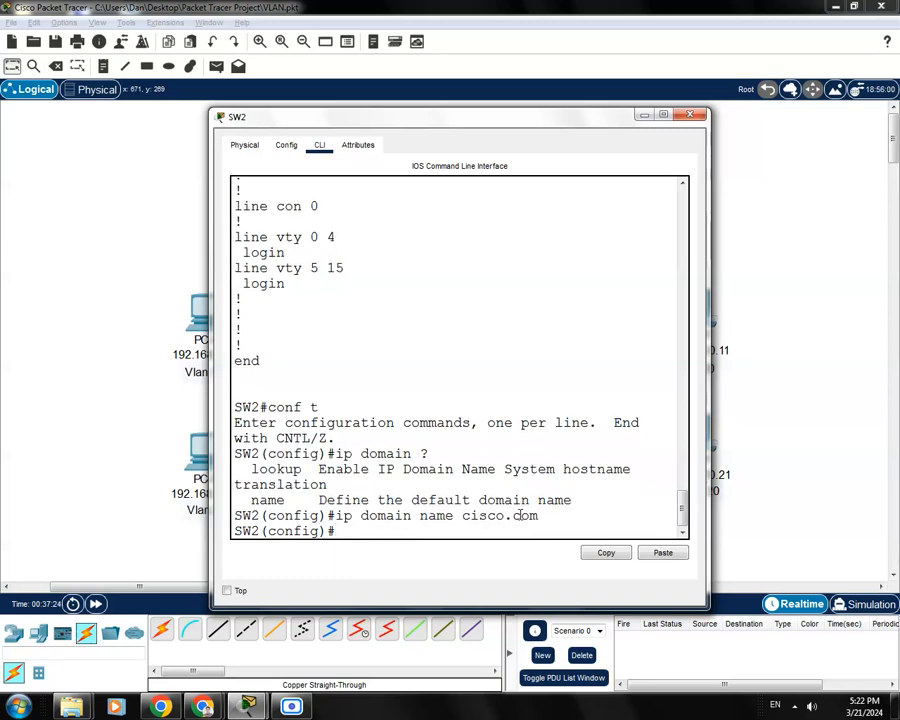
# On SW2, build 'crypto key generate rsa' using ? help and Tab completion
pyautogui.moveTo(550, 122); pyautogui.dragTo(551, 84)
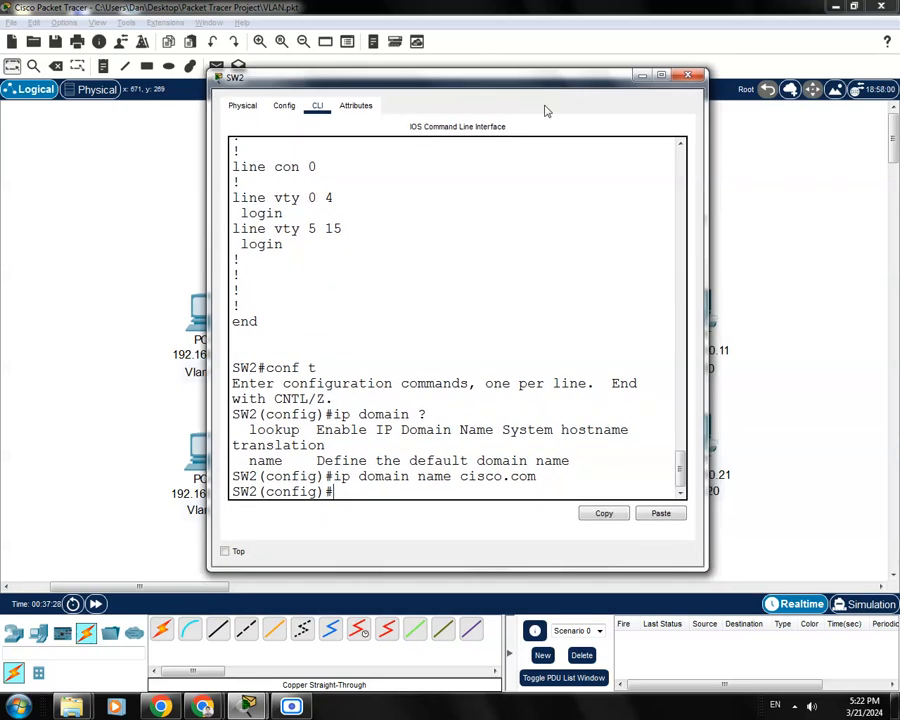
pyautogui.write('cryp')
pyautogui.press('Tab')
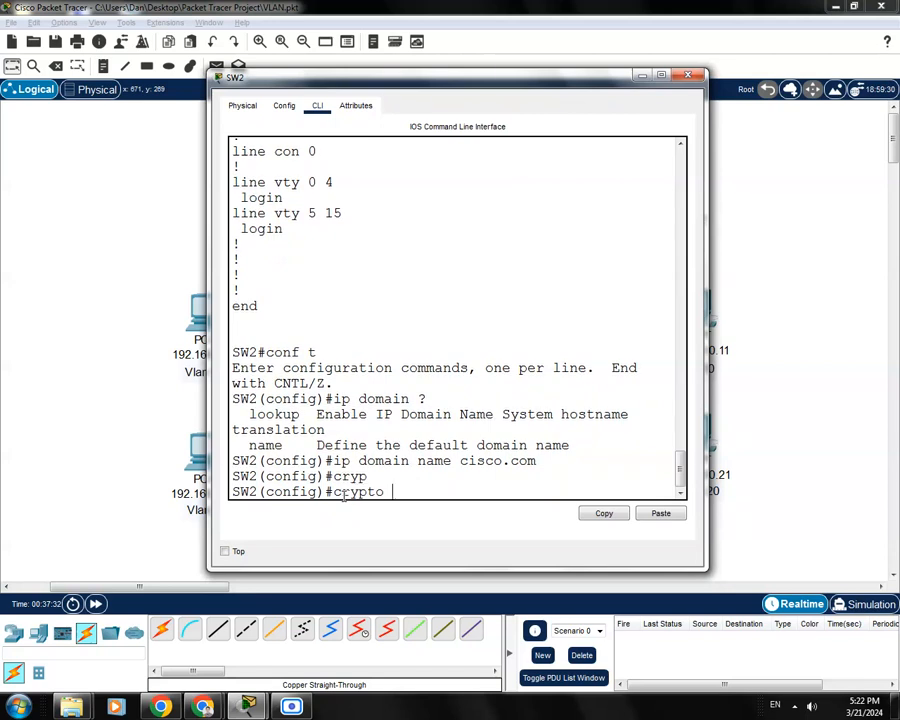
pyautogui.write('key')
pyautogui.press('Tab')
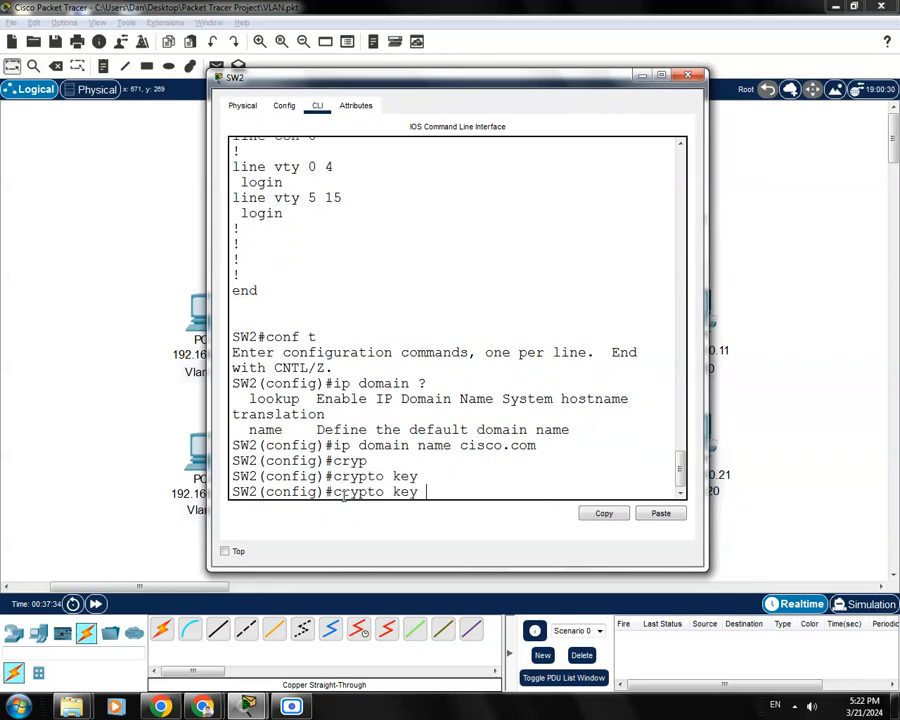
pyautogui.write('rs')
pyautogui.press('Tab')
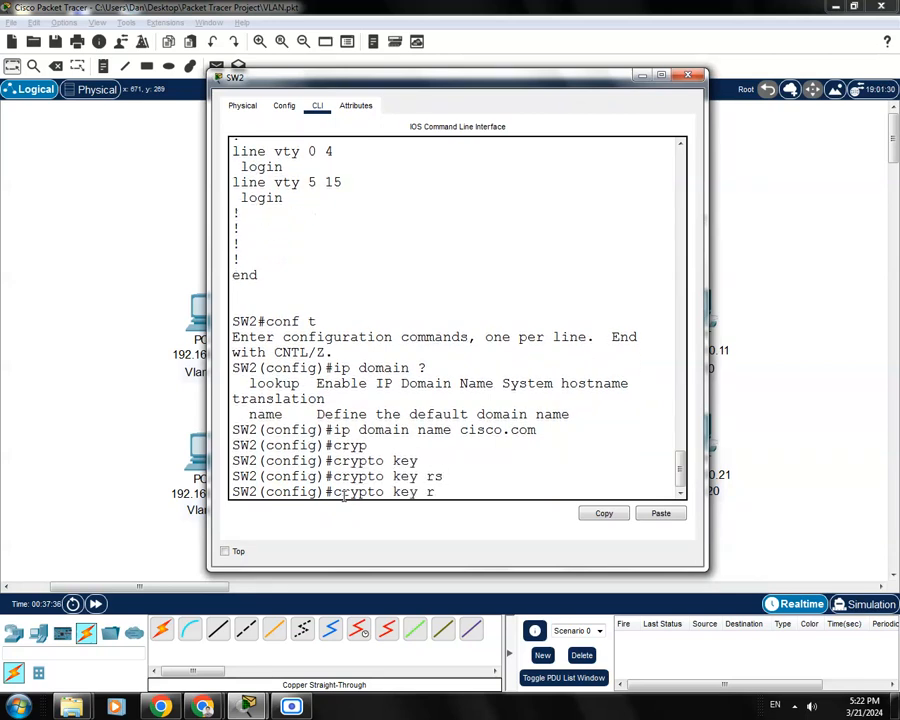
pyautogui.press('BackSpace')
pyautogui.write('?')
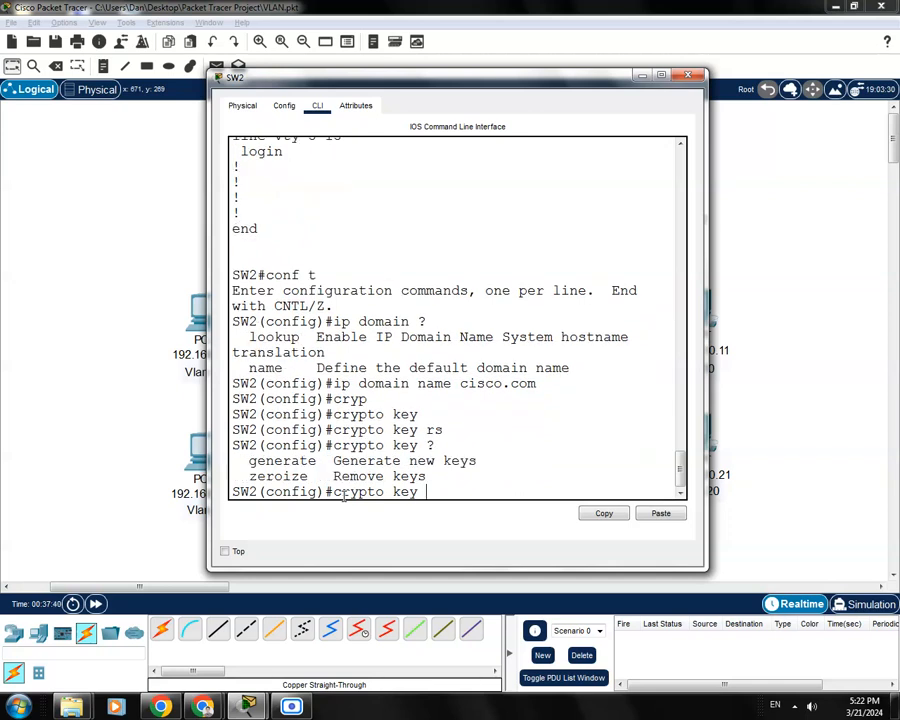
pyautogui.write('gen')
pyautogui.press('Tab')
pyautogui.write('?')
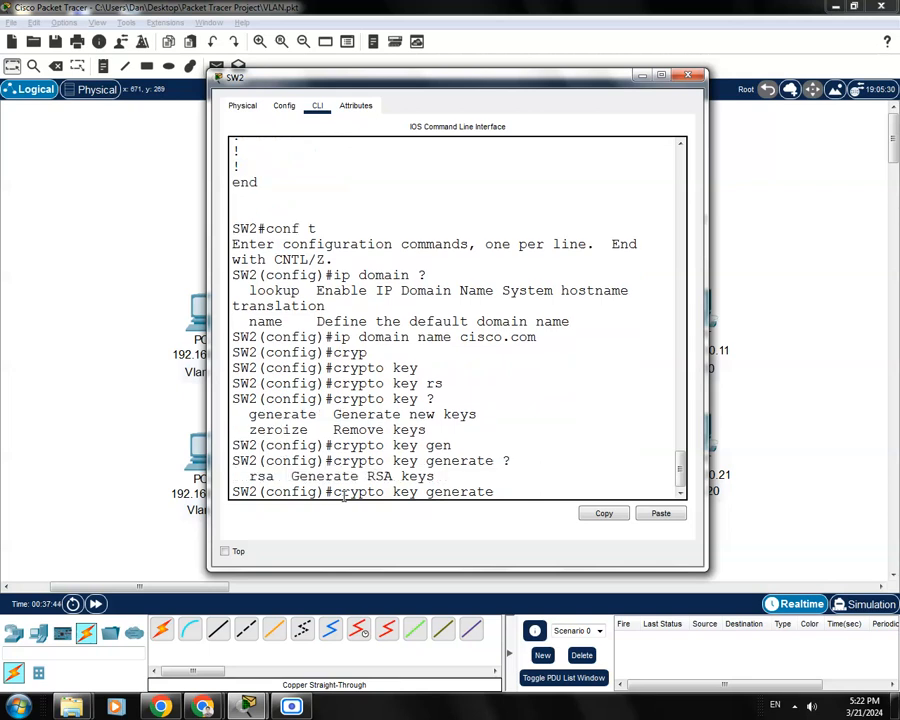
pyautogui.write('rsa')
pyautogui.press('Tab')
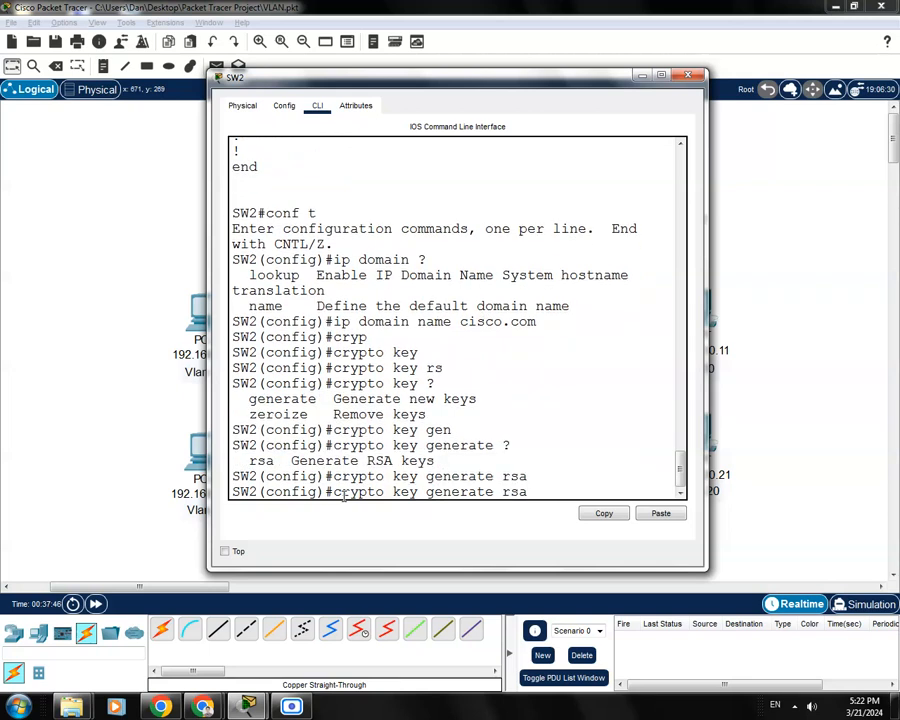
# Widen the SW2 console and finish with 'general-keys modulus 1024' to generate the keys
pyautogui.moveTo(400, 84); pyautogui.dragTo(229, 61)
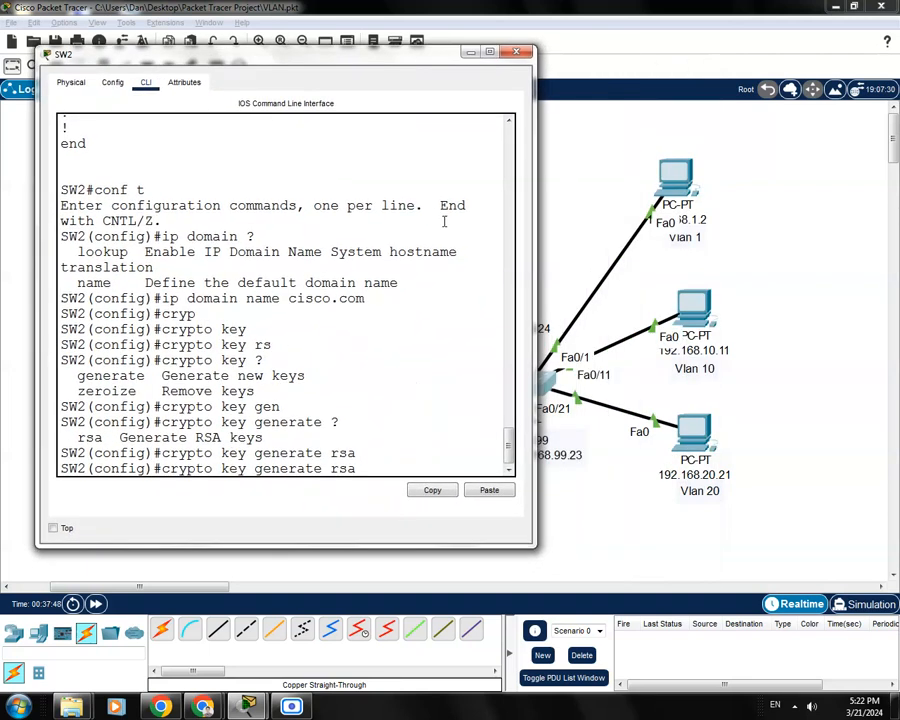
pyautogui.moveTo(537, 295); pyautogui.dragTo(848, 298)
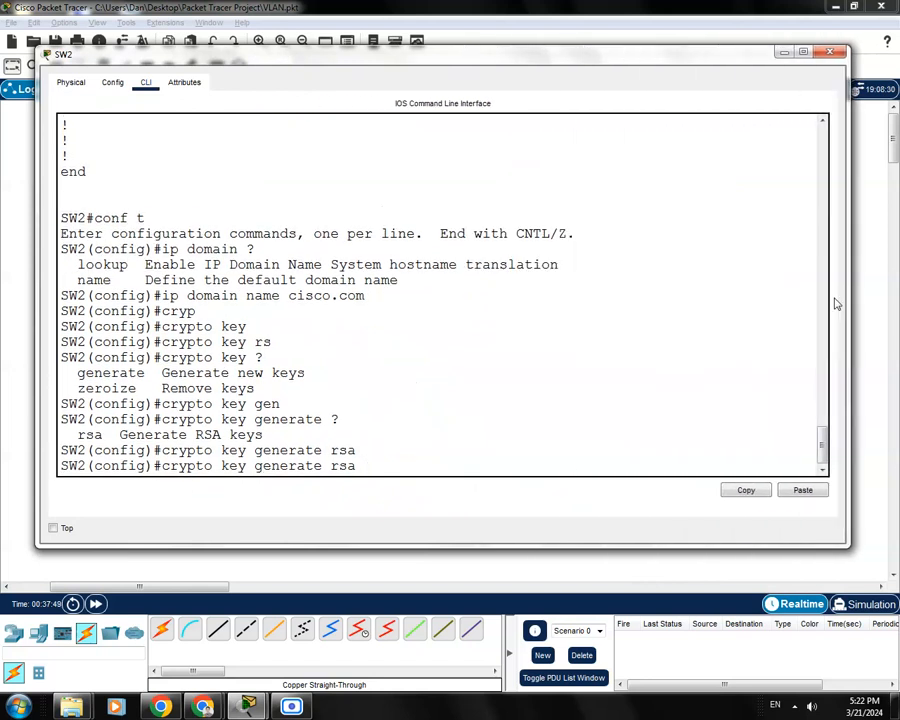
pyautogui.moveTo(475, 66); pyautogui.dragTo(456, 86)
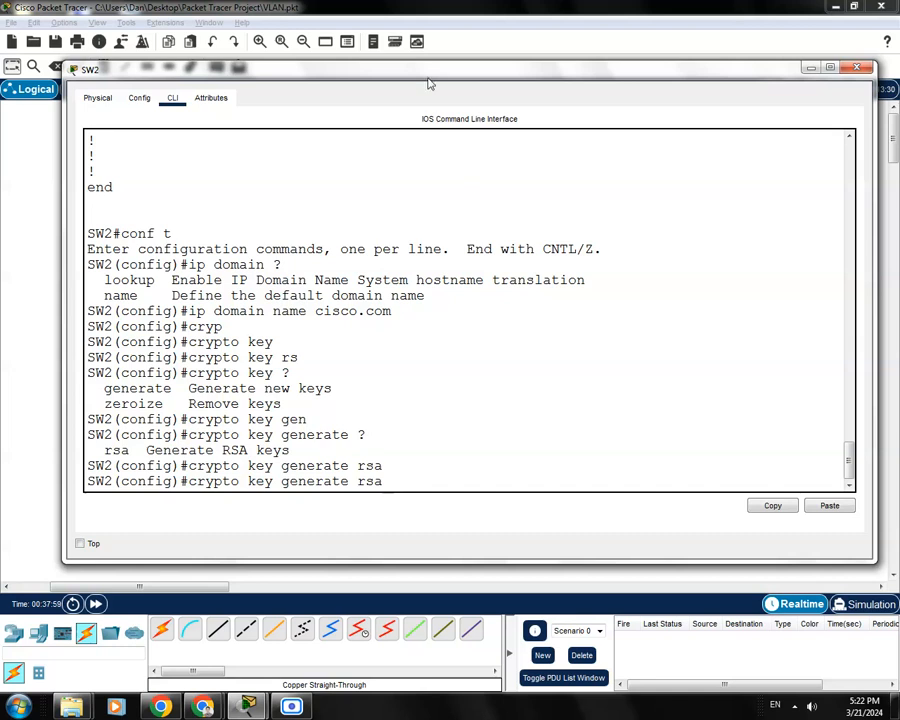
pyautogui.moveTo(439, 72); pyautogui.dragTo(423, 75)
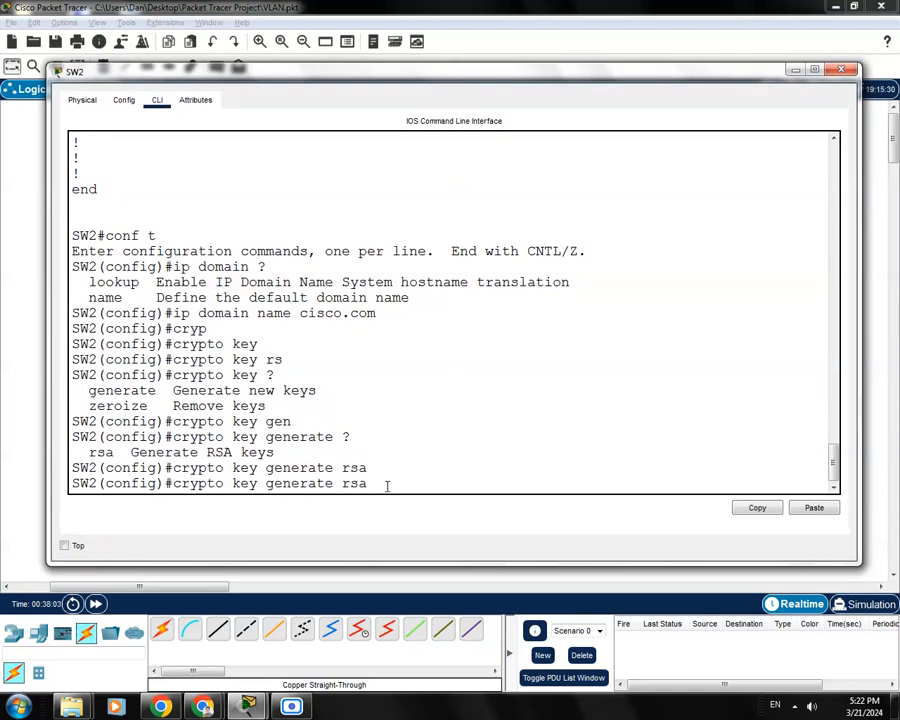
pyautogui.write('?')
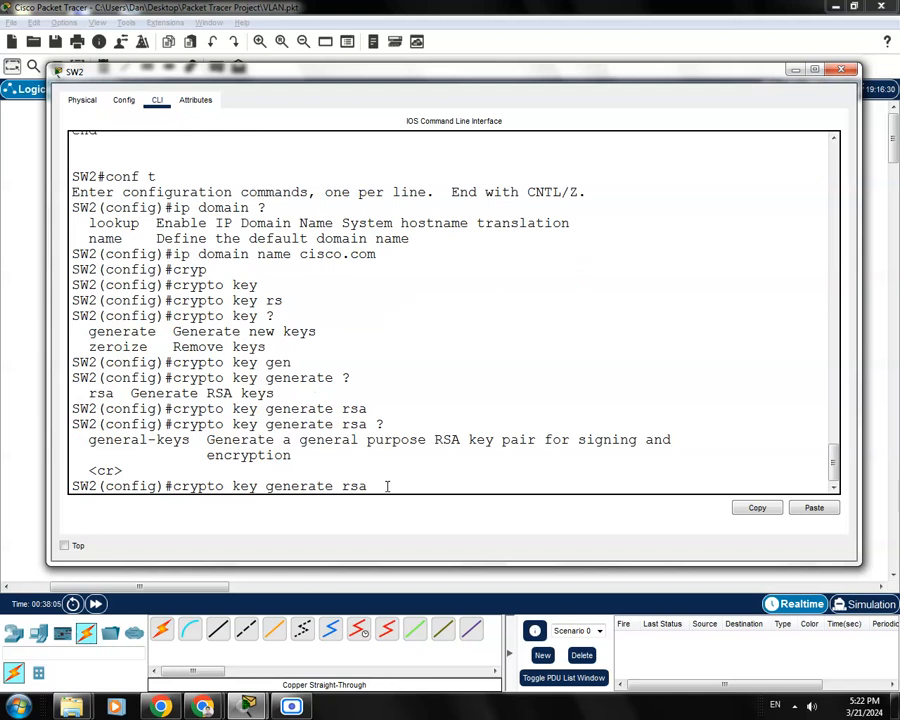
pyautogui.write('gene')
pyautogui.press('Tab')
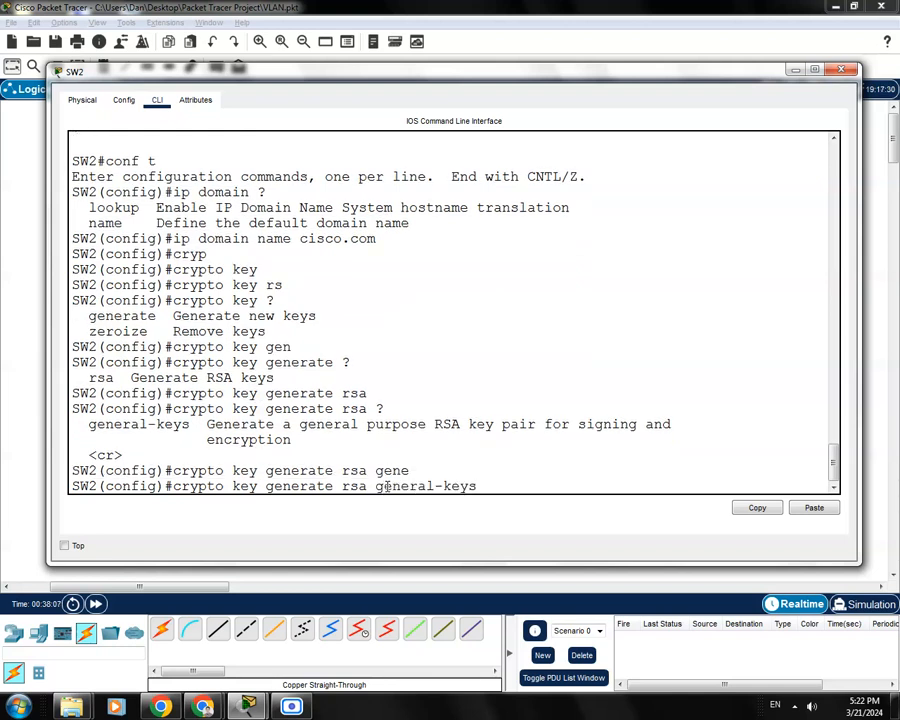
pyautogui.write('?')
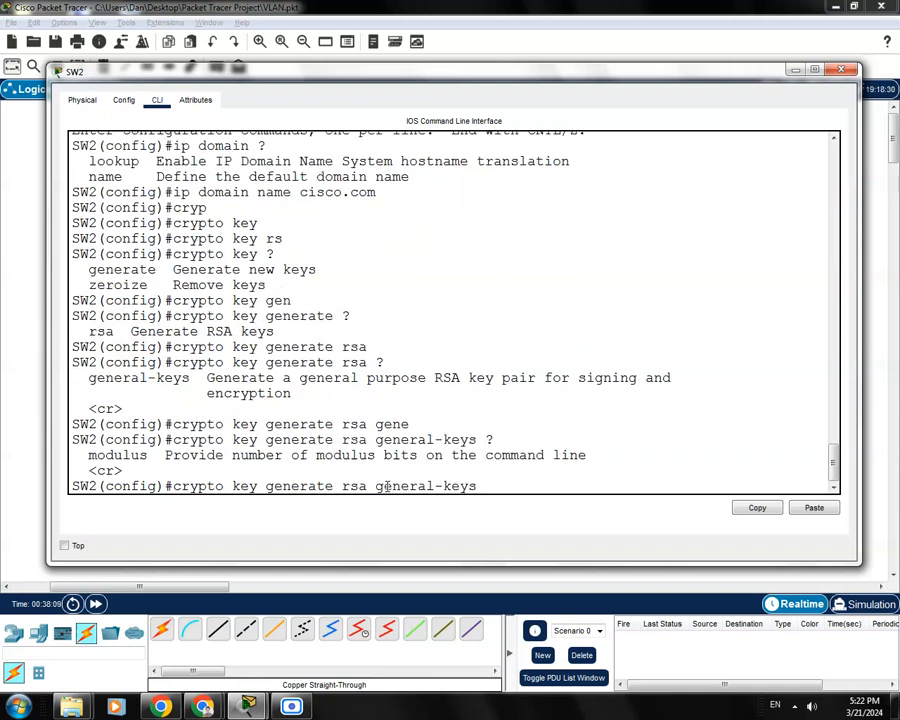
pyautogui.write('mod')
pyautogui.press('Tab')
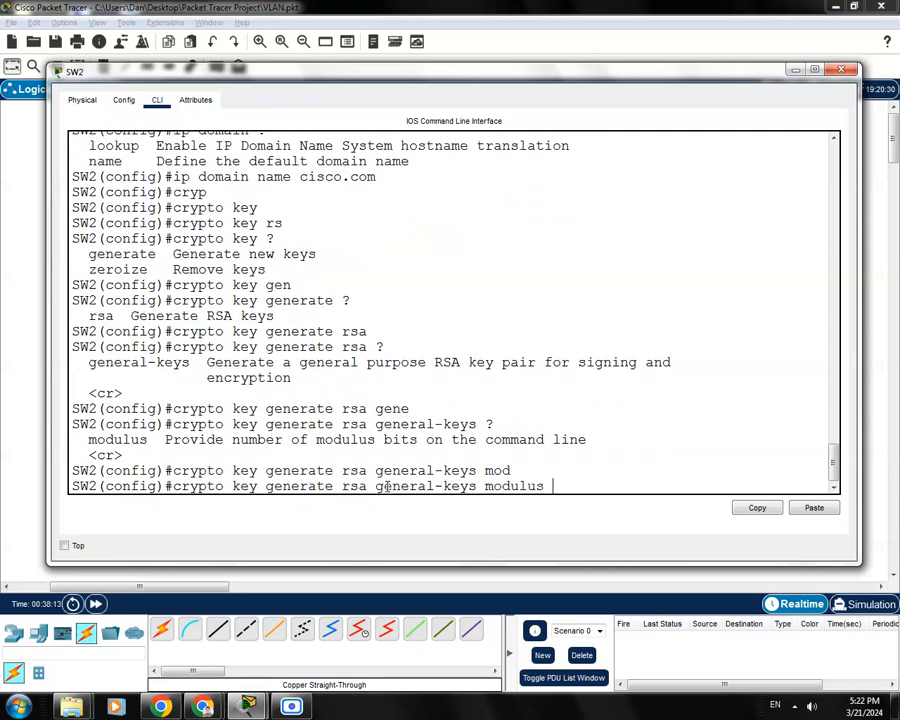
pyautogui.write('?')
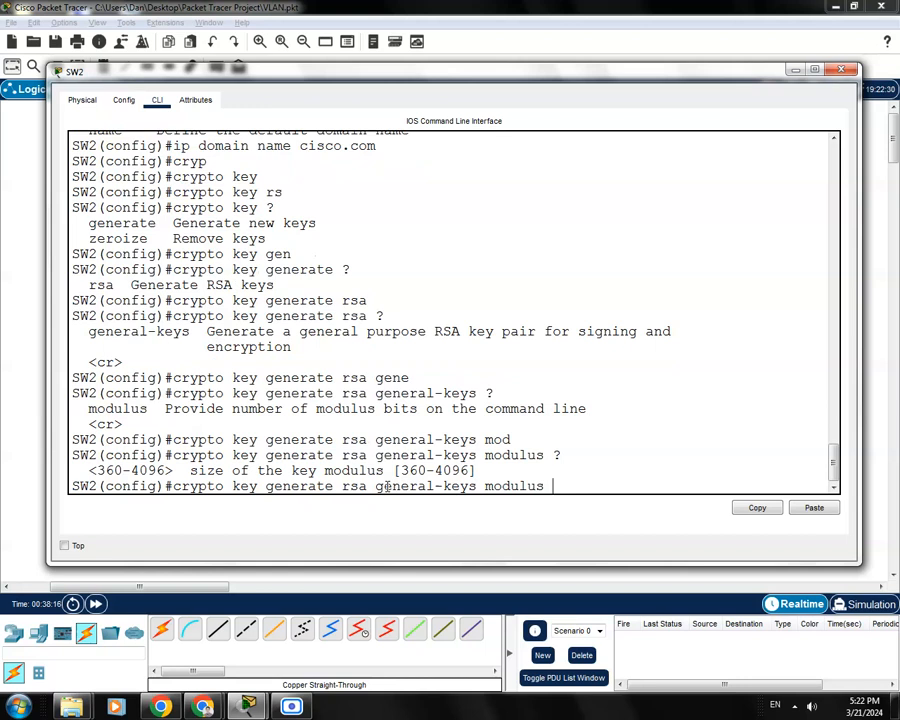
pyautogui.write('1024')
pyautogui.press('Return')
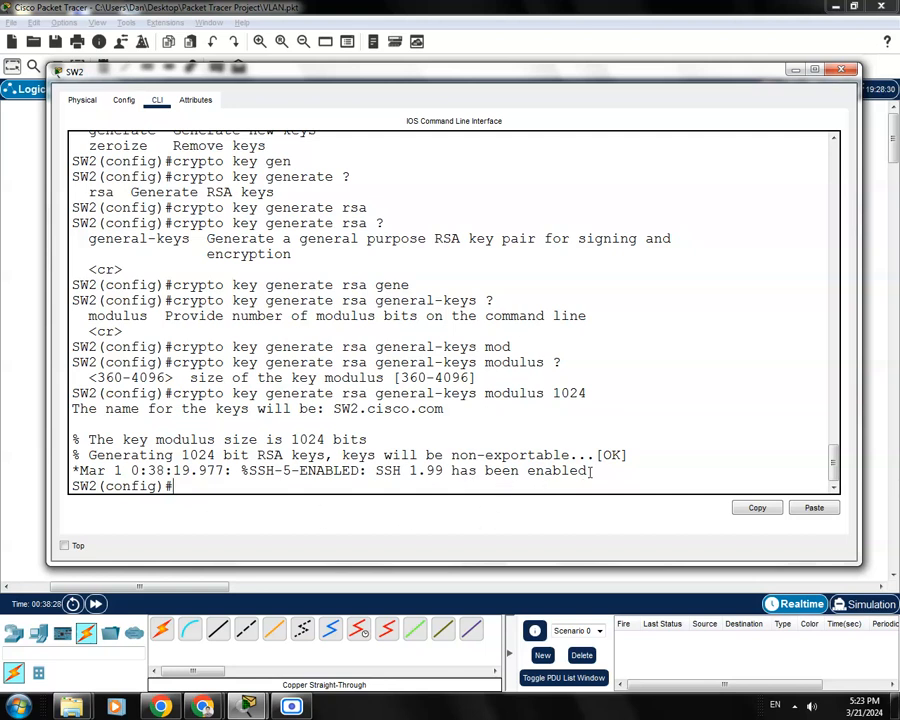
# Check the SSH-enabled message, save SW2 with 'do wr', and close its console
pyautogui.moveTo(587, 470); pyautogui.dragTo(506, 470)
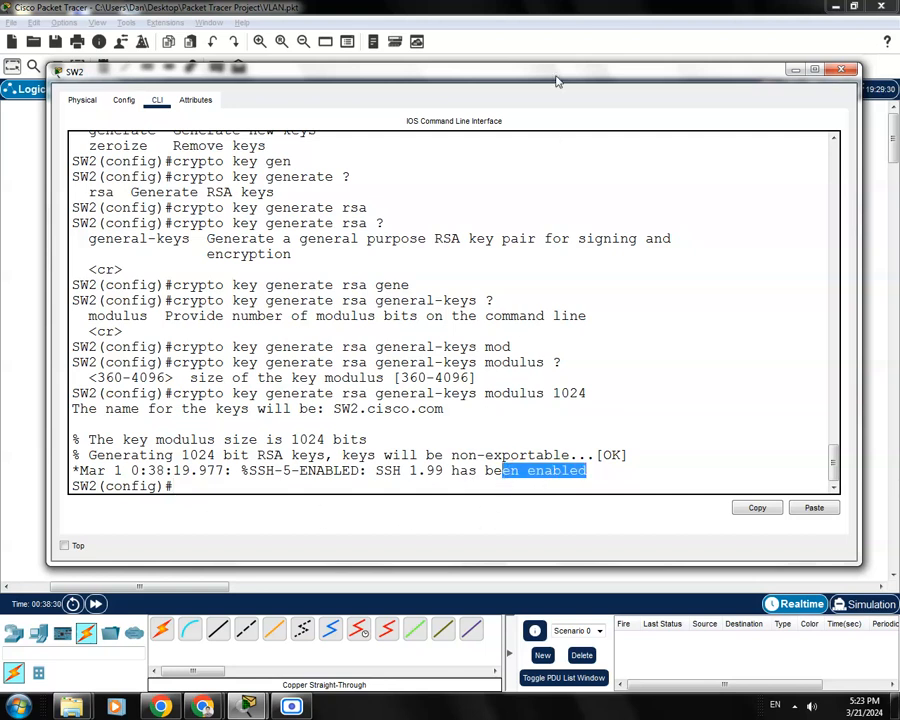
pyautogui.moveTo(555, 75)
pyautogui.mouseDown()
pyautogui.moveTo(546, 424)
pyautogui.moveTo(535, 222)
pyautogui.moveTo(548, 87)
pyautogui.mouseUp()
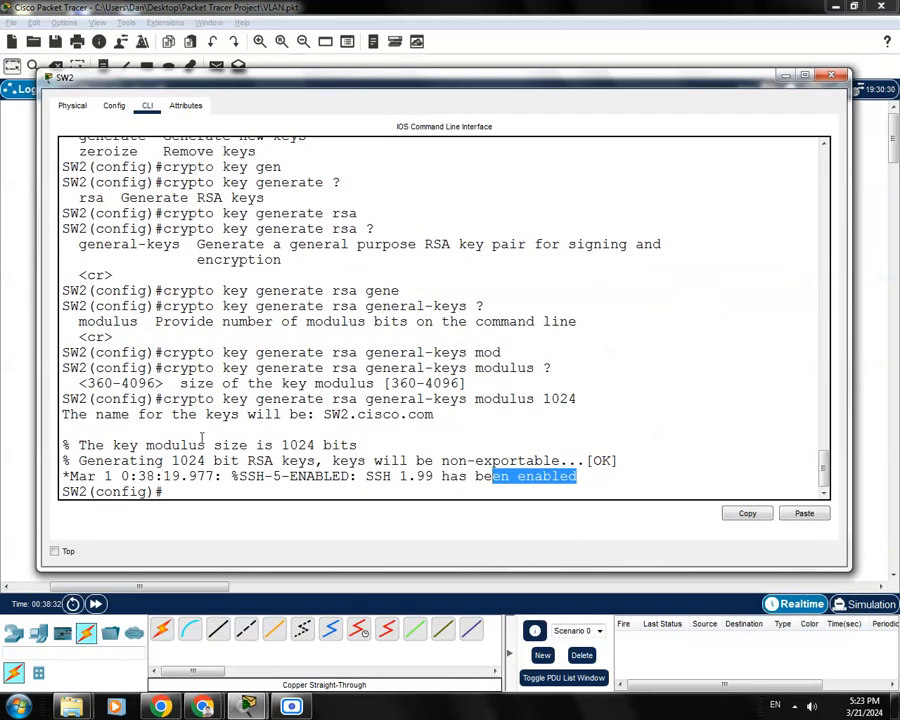
pyautogui.click(195, 492)
pyautogui.moveTo(494, 84); pyautogui.dragTo(517, 107)
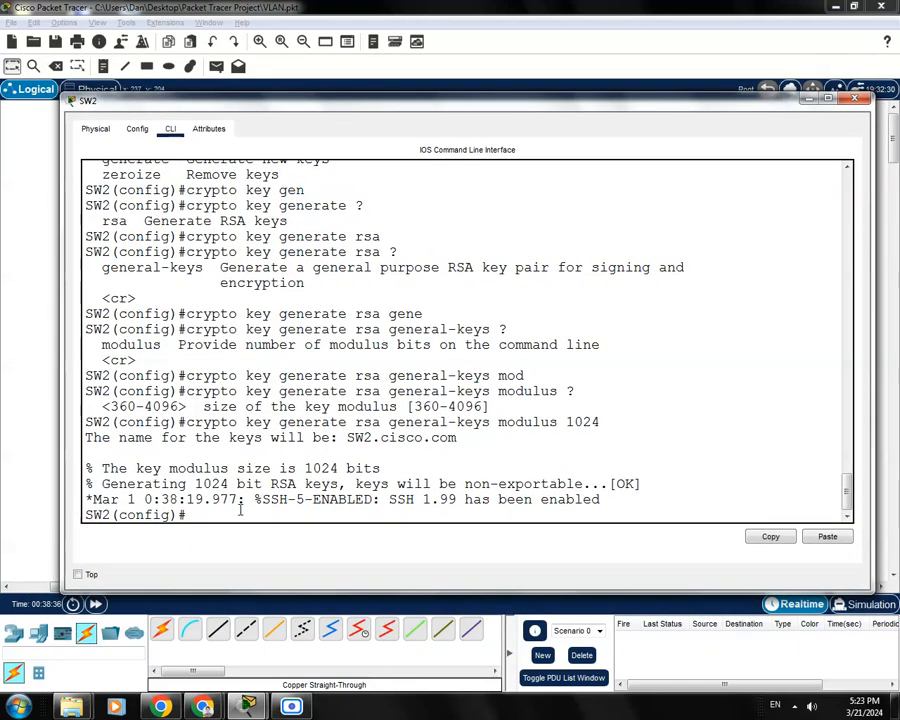
pyautogui.write('do wr')
pyautogui.press('Return')
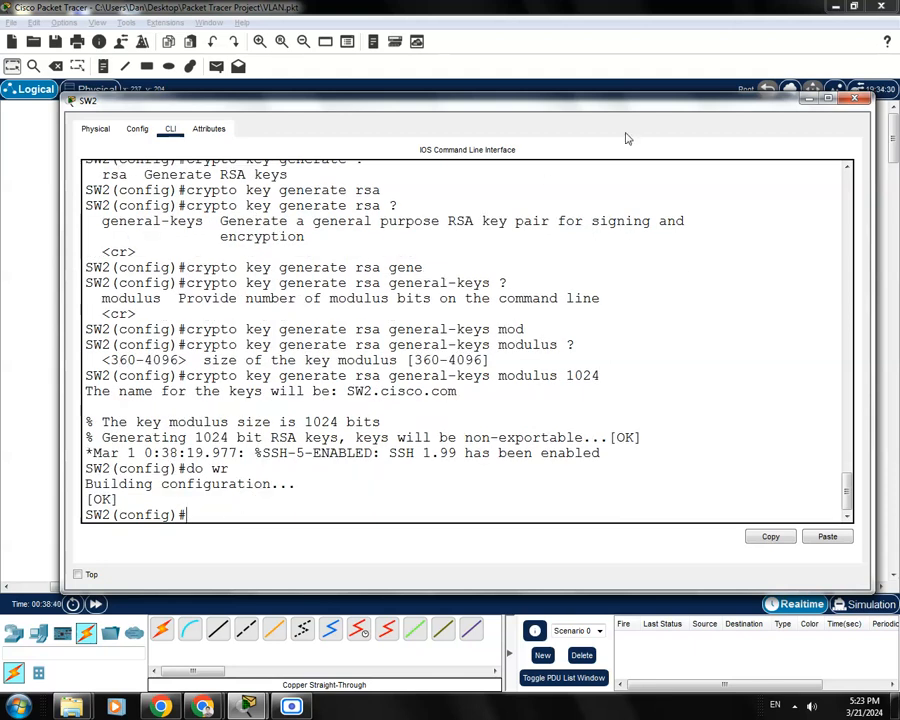
pyautogui.click(855, 99)
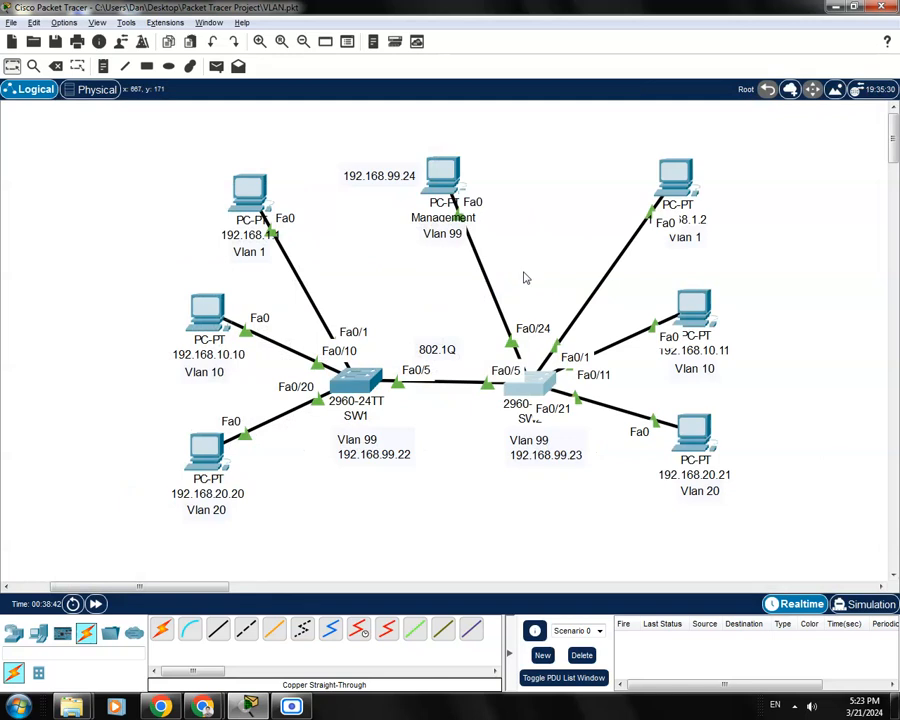
# In SW1's CLI, enter global config and set 'ip domain name cisco.com'
pyautogui.click(363, 385)
pyautogui.moveTo(480, 151); pyautogui.dragTo(448, 129)
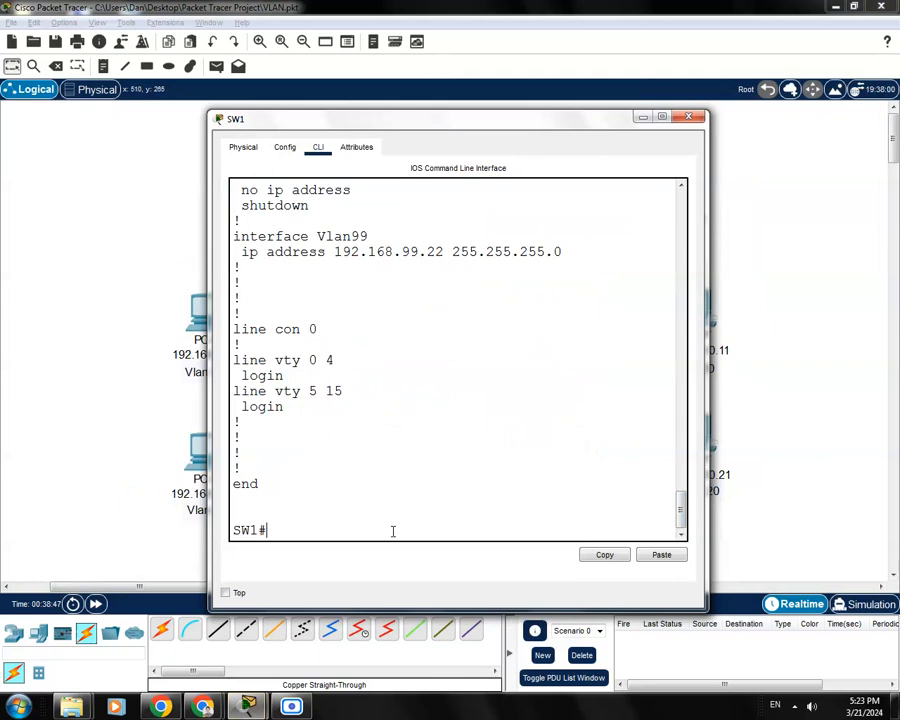
pyautogui.write('conf t')
pyautogui.press('Return')
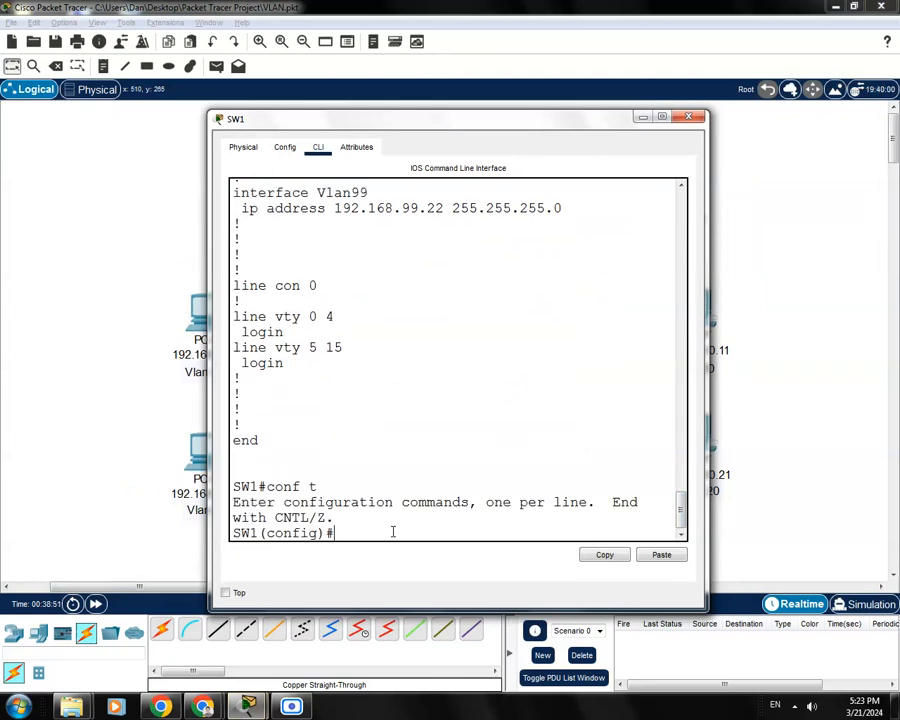
pyautogui.write('ip domain name')
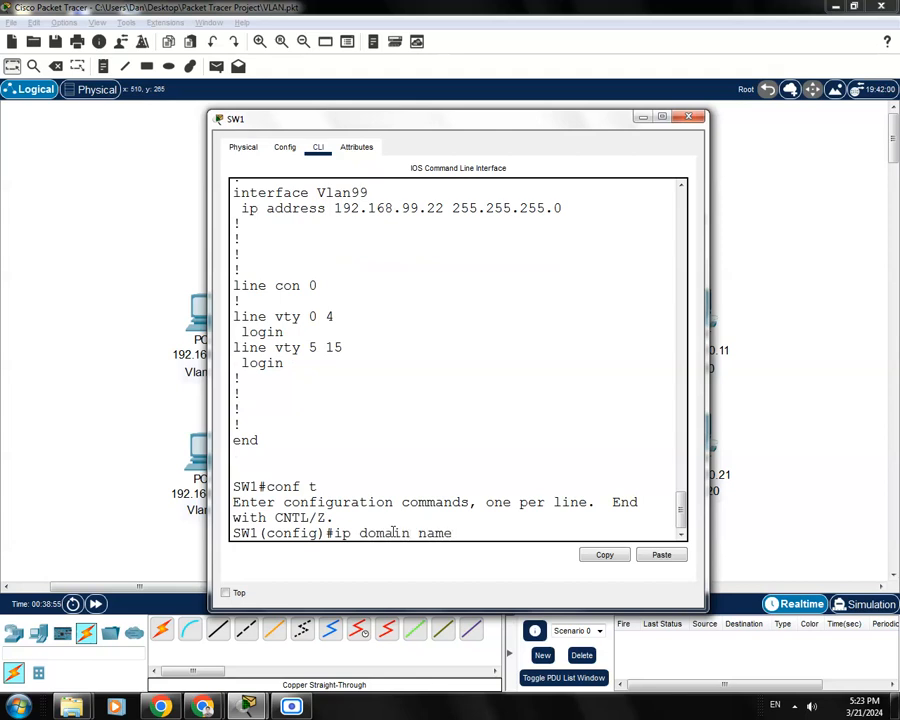
pyautogui.write(' cisco.com')
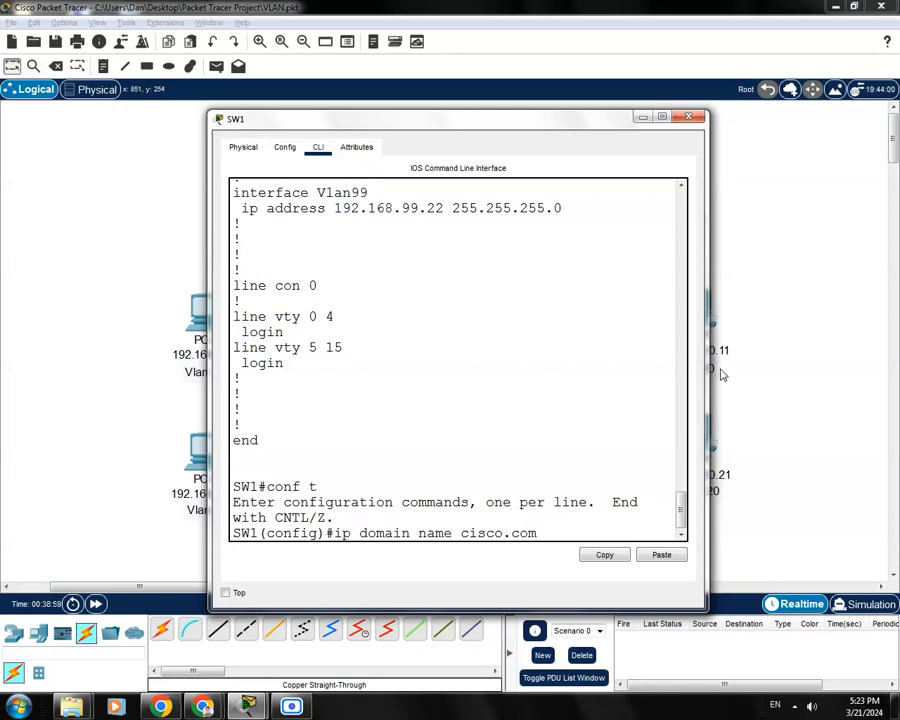
pyautogui.press('Return')
# Run 'crypto key generate rsa general-keys modulus 1024' on SW1
pyautogui.write('cr')
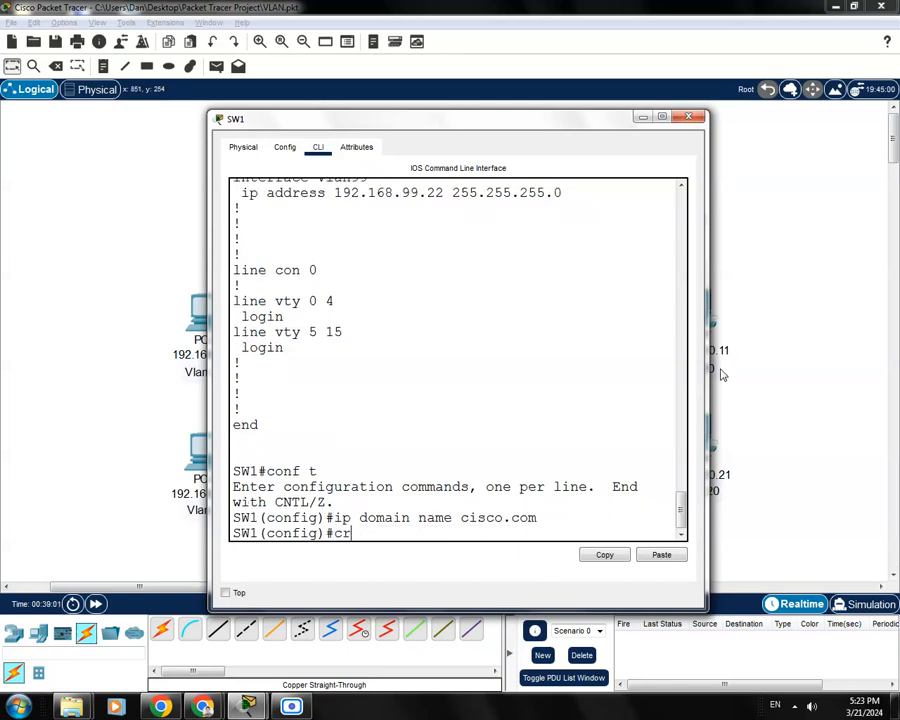
pyautogui.moveTo(572, 124); pyautogui.dragTo(489, 97)
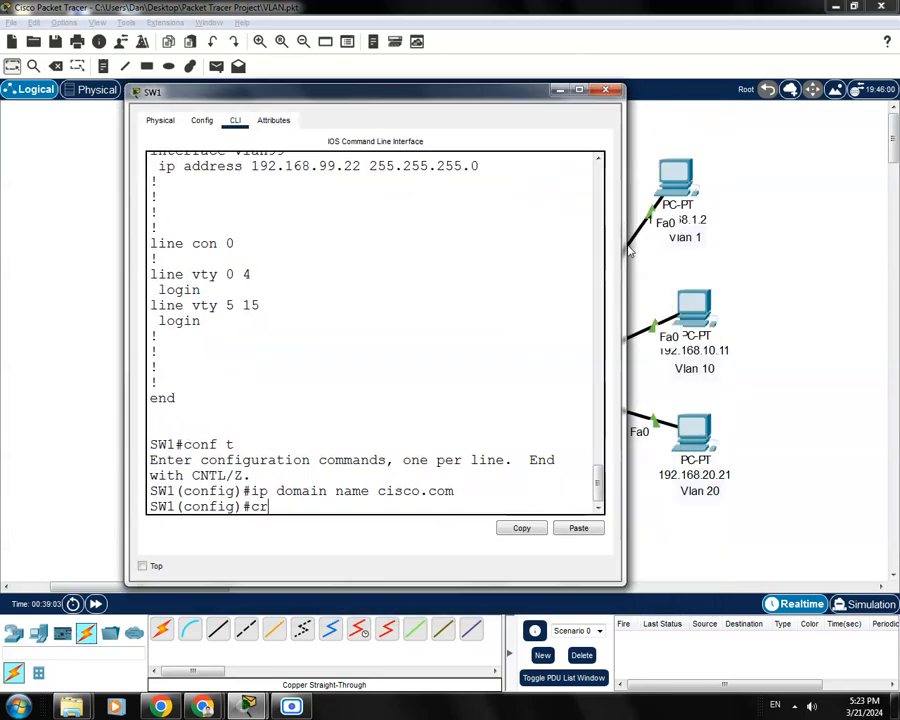
pyautogui.moveTo(621, 243); pyautogui.dragTo(784, 243)
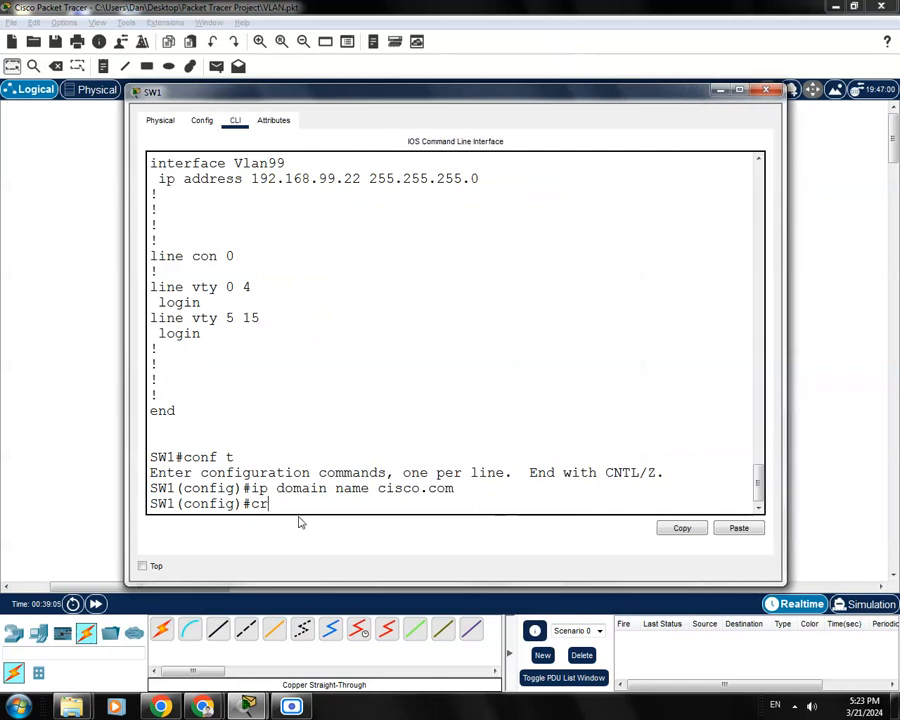
pyautogui.press('BackSpace')
pyautogui.write('yp')
pyautogui.press('Tab')
pyautogui.write('ke')
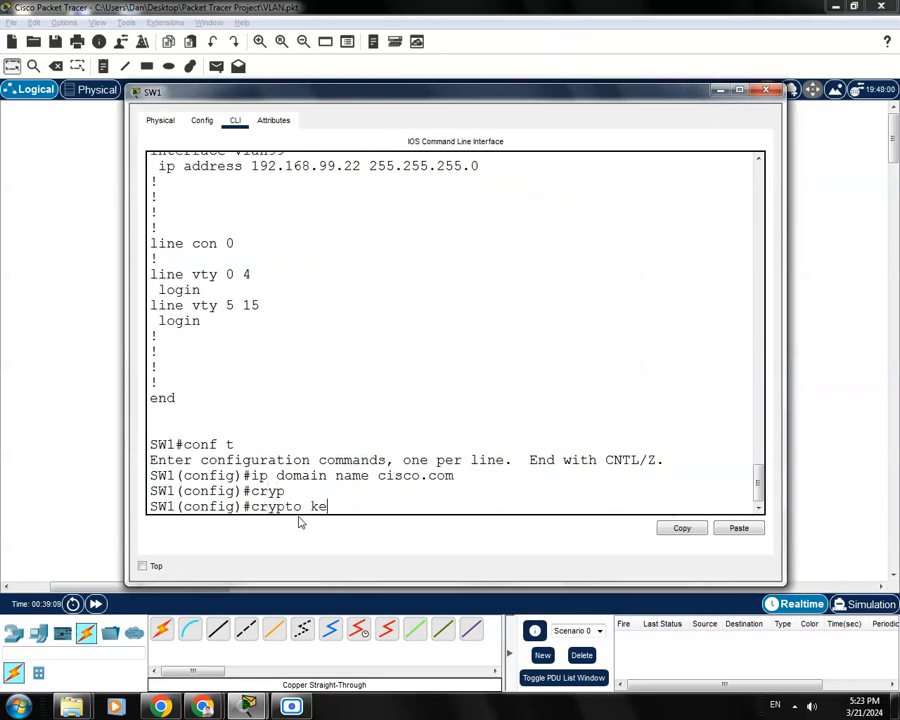
pyautogui.write('y')
pyautogui.press('Tab')
pyautogui.write('ge')
pyautogui.press('Tab')
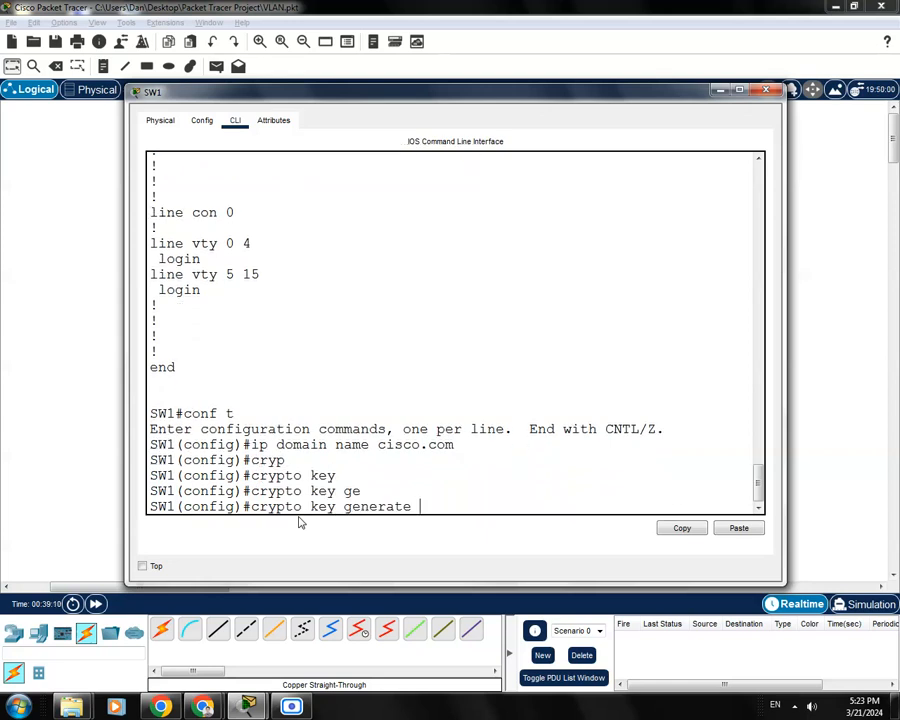
pyautogui.write('rs')
pyautogui.press('Tab')
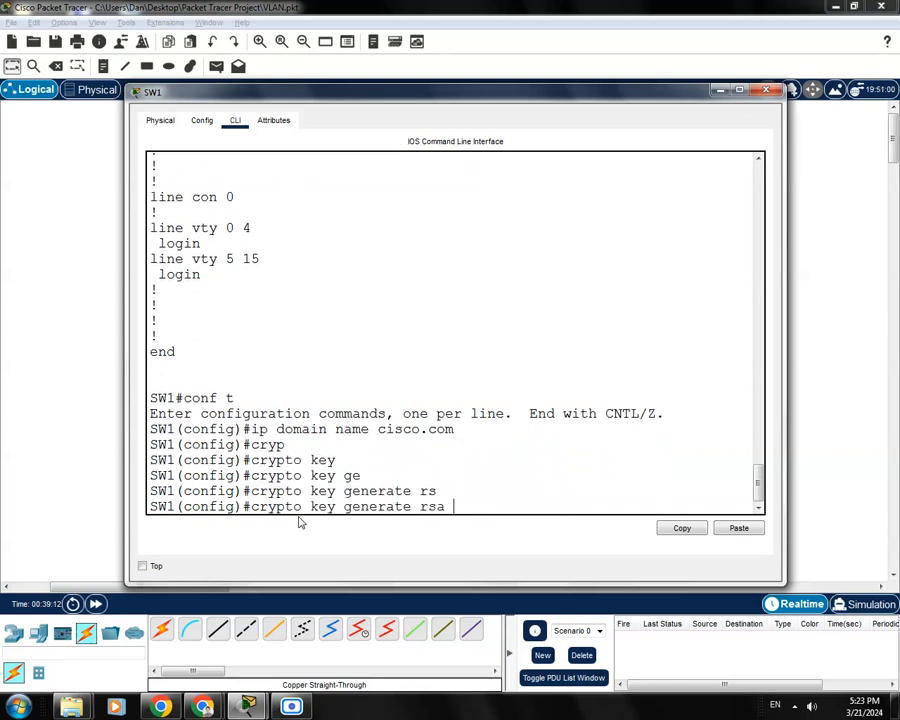
pyautogui.write('mo')
pyautogui.press('Tab')
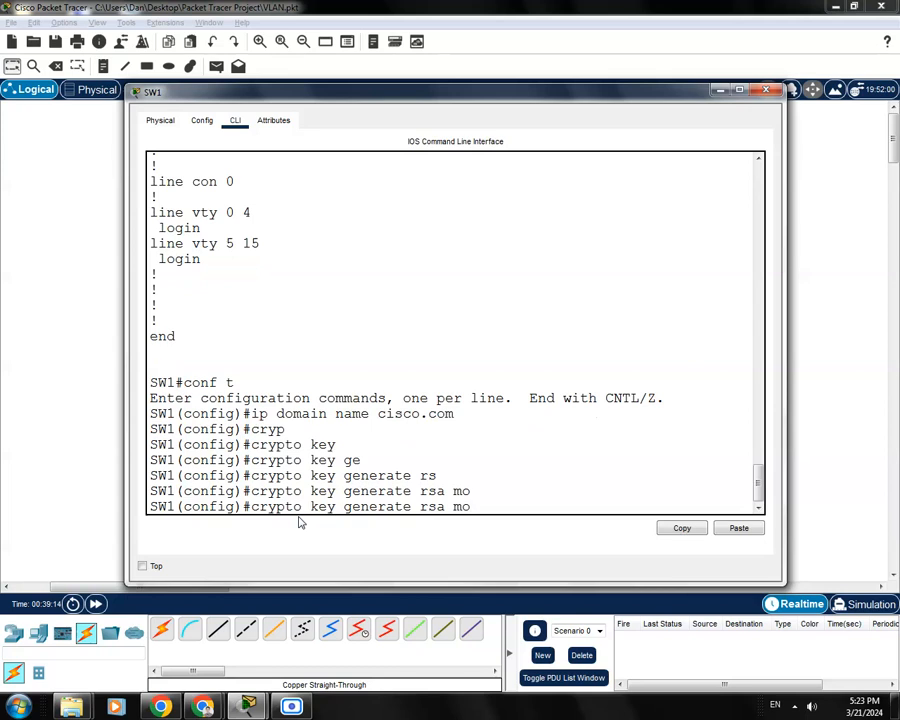
pyautogui.press('BackSpace')
pyautogui.press('BackSpace')
pyautogui.write('ge')
pyautogui.press('Tab')
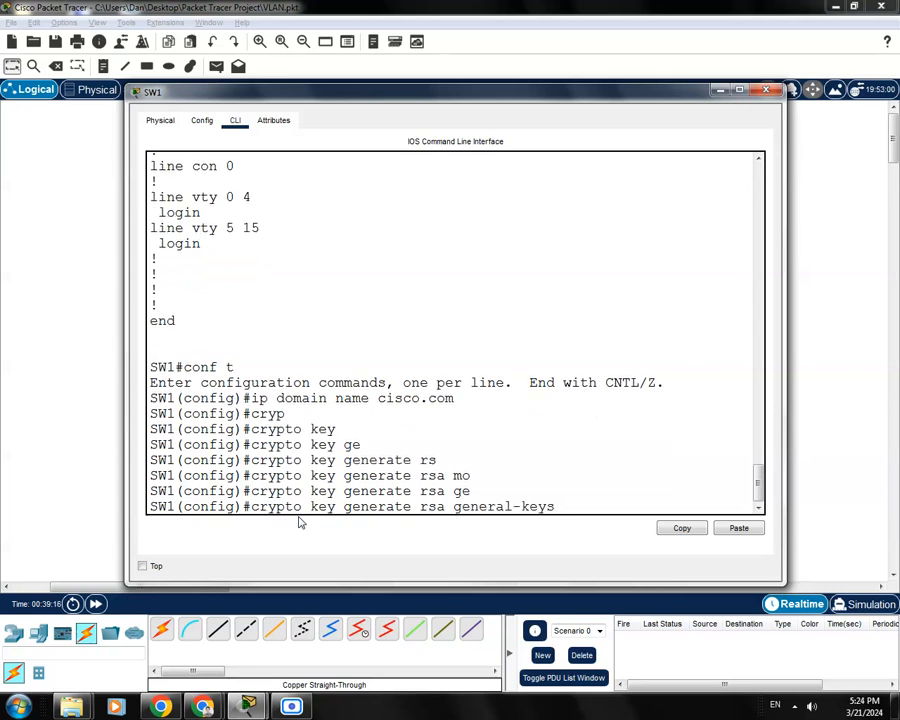
pyautogui.write('mo')
pyautogui.press('Tab')
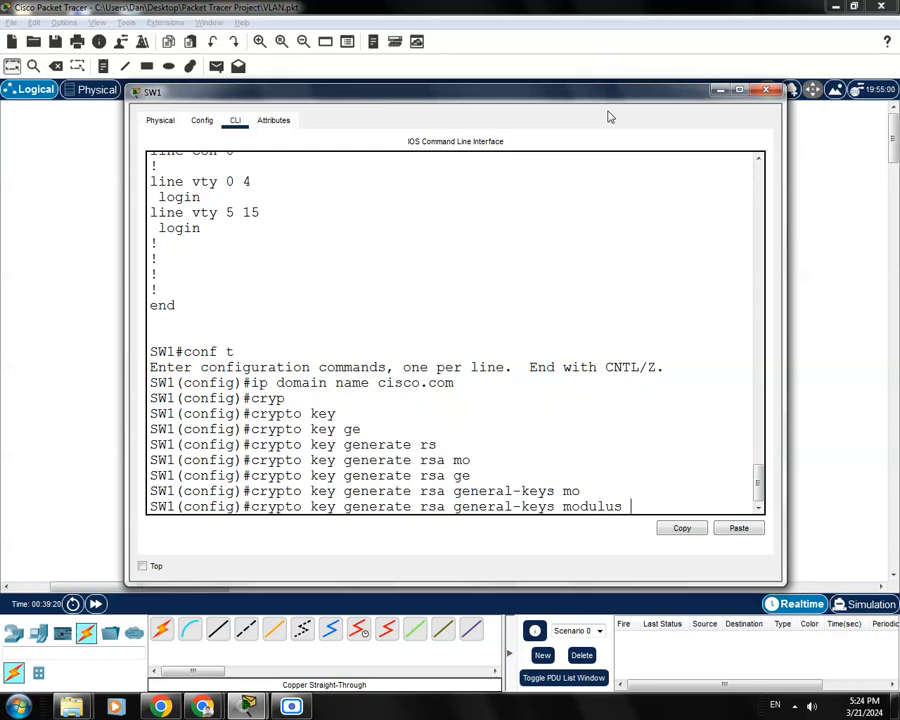
pyautogui.write('10')
pyautogui.write('254')
pyautogui.press('BackSpace')
pyautogui.press('BackSpace')
pyautogui.write('4')
pyautogui.press('Return')
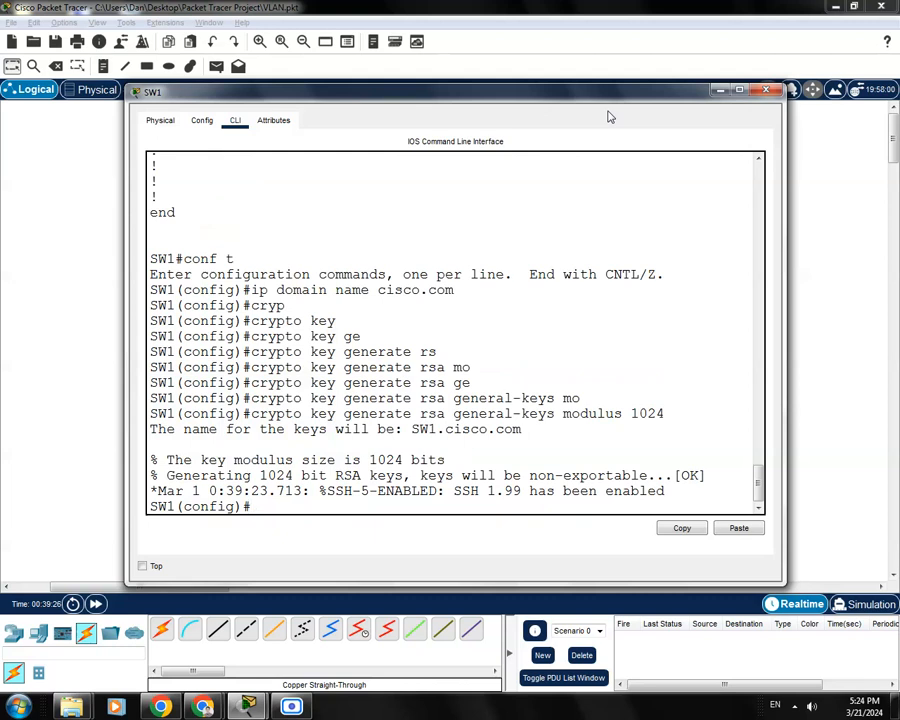
# Save SW1's configuration with 'do wr' and close its window
pyautogui.write('do wr')
pyautogui.press('Return')
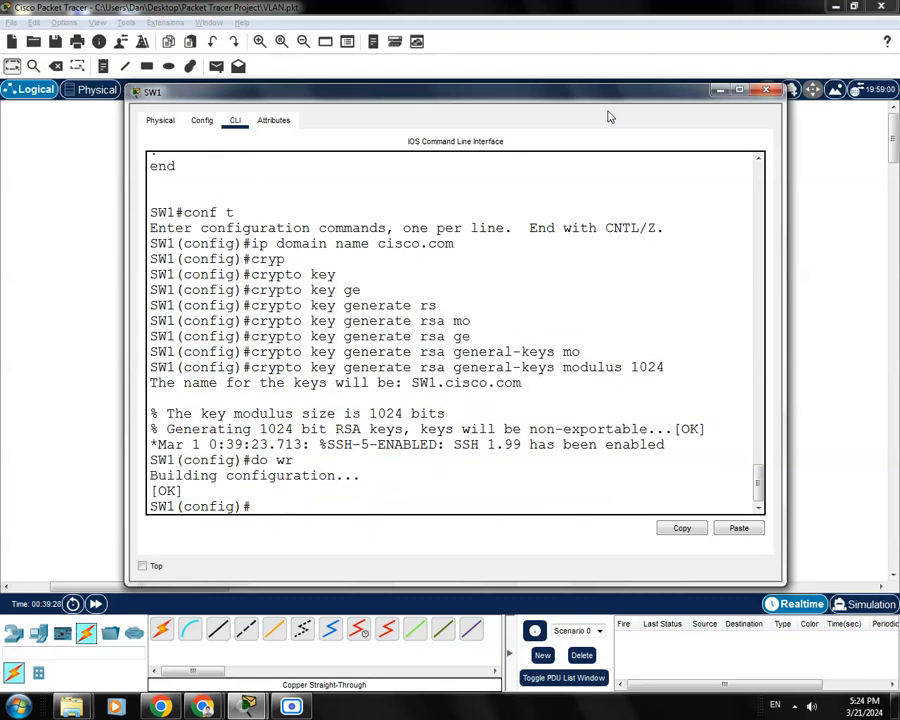
pyautogui.moveTo(650, 97); pyautogui.dragTo(623, 90)
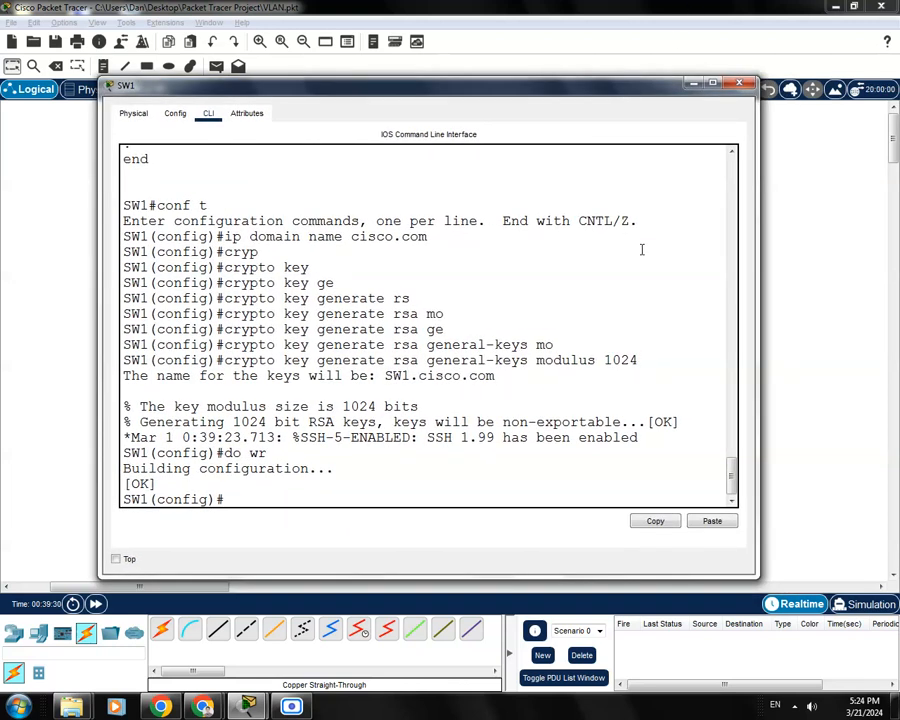
pyautogui.click(739, 83)
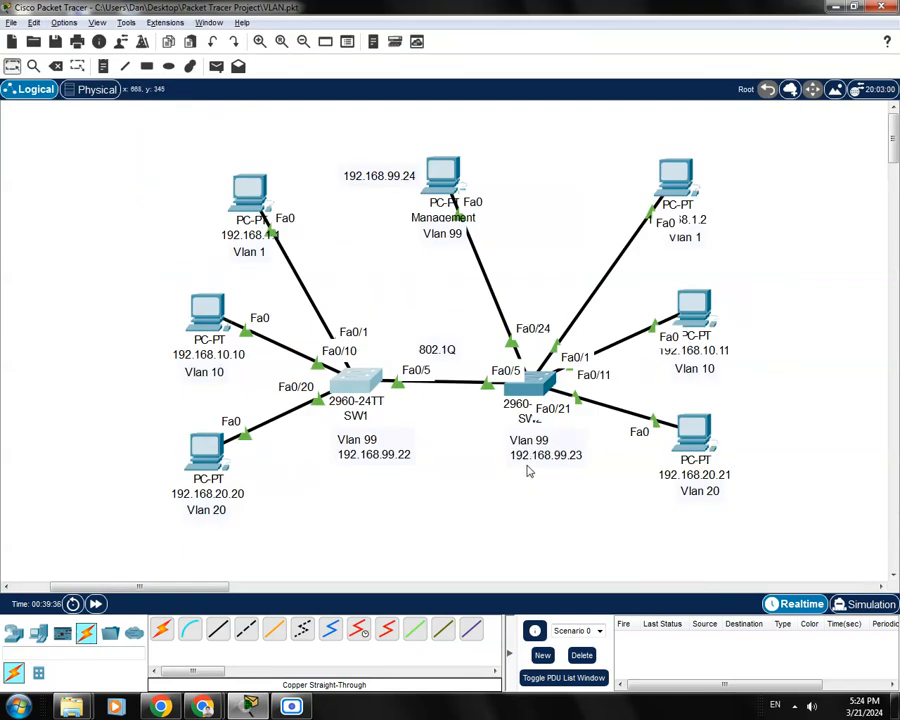
# Open SW2's CLI and enter 'line vty 0 15' configuration
pyautogui.click(530, 384)
pyautogui.moveTo(526, 144); pyautogui.dragTo(510, 132)
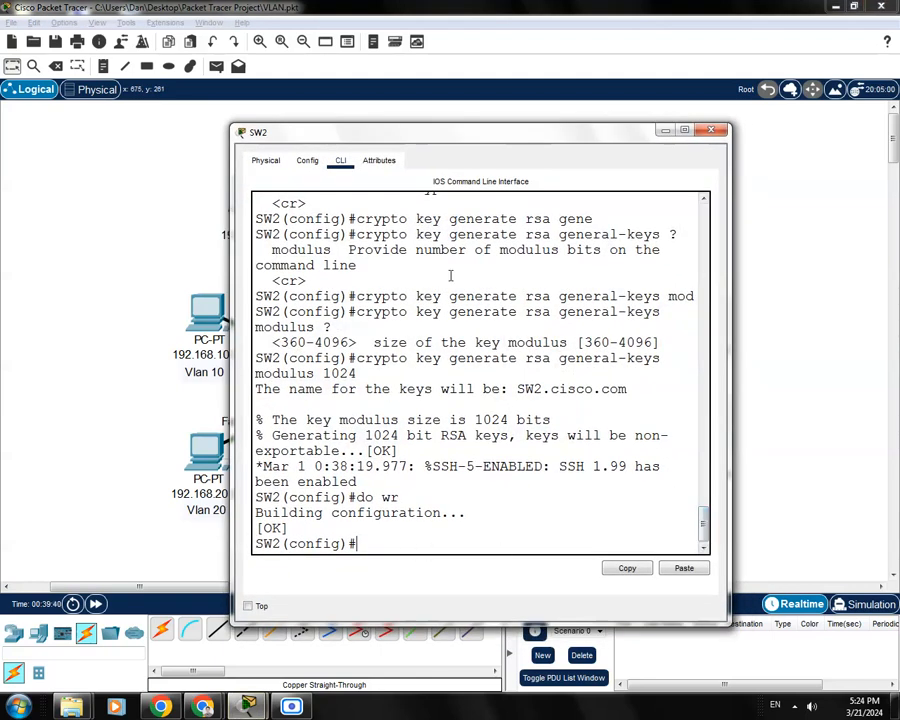
pyautogui.moveTo(512, 136); pyautogui.dragTo(504, 132)
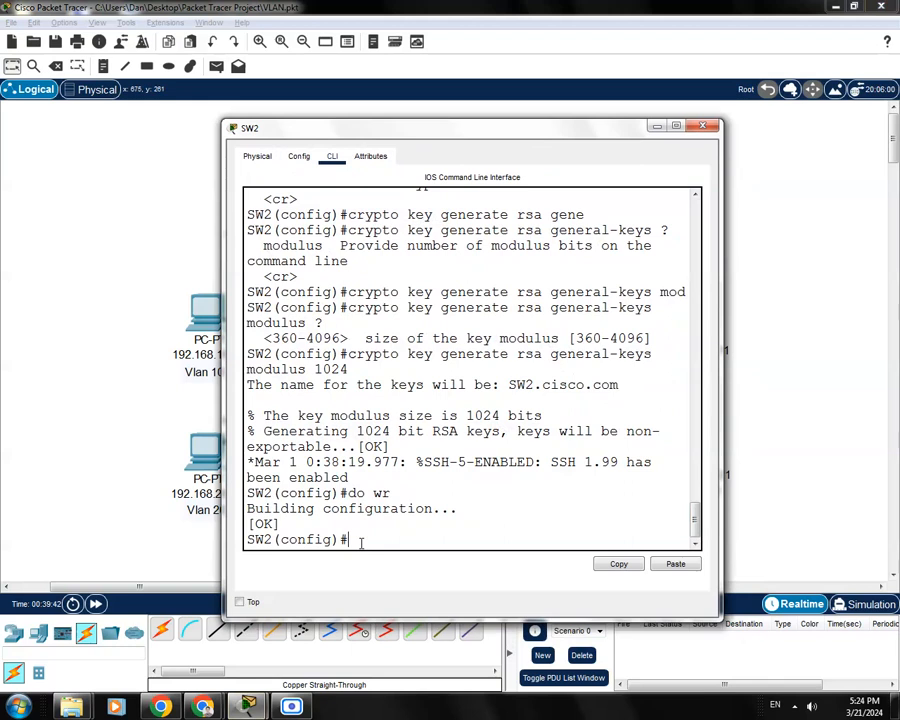
pyautogui.write('ine vty 0 15')
pyautogui.press('Return')
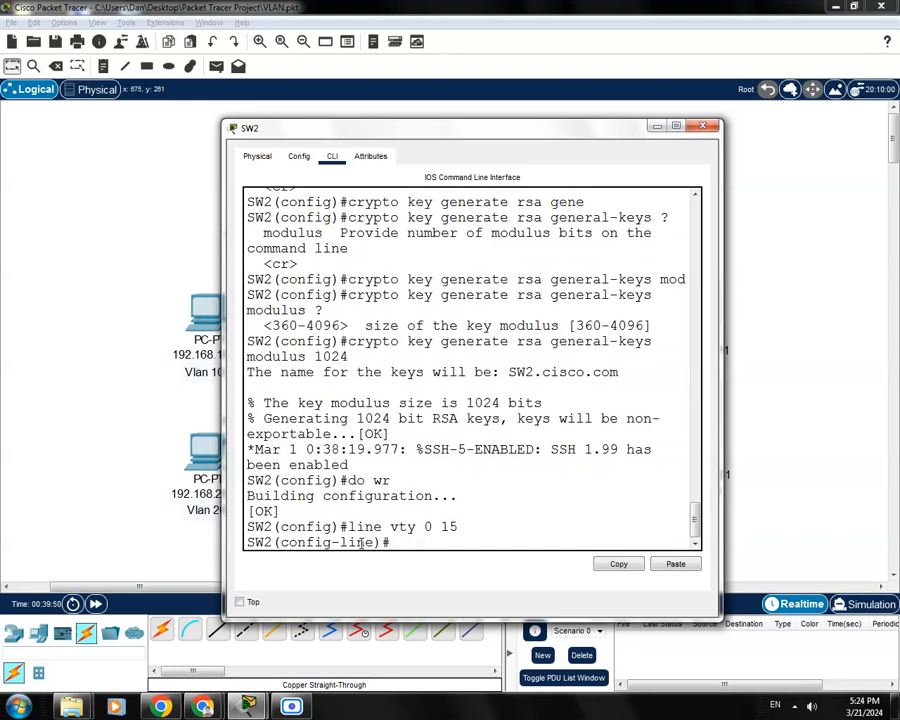
# Set 'transport output ssh' on SW2's VTY lines
pyautogui.write('tran')
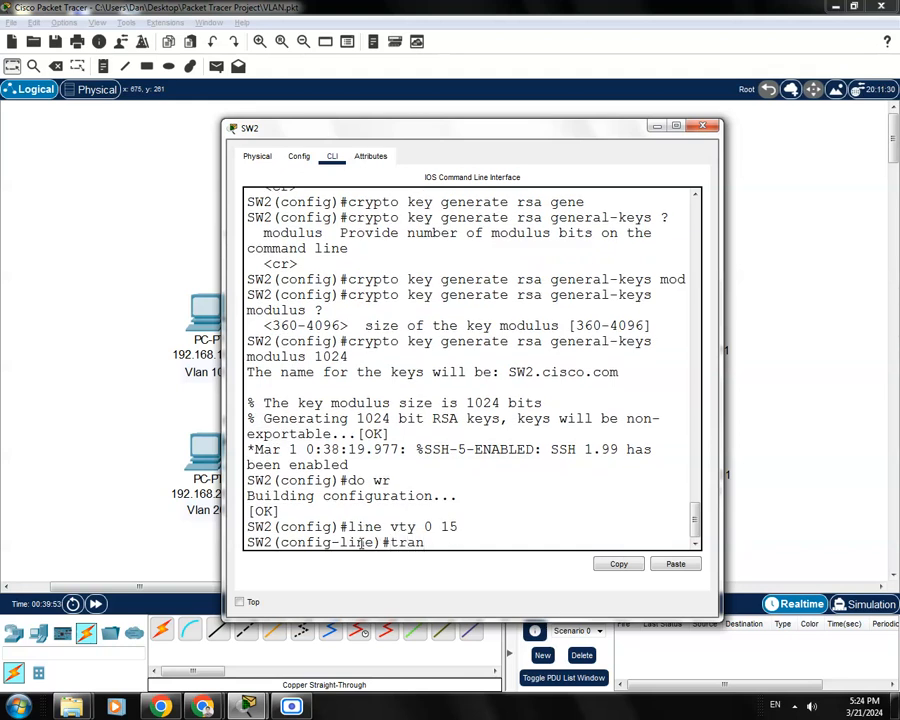
pyautogui.press('Tab')
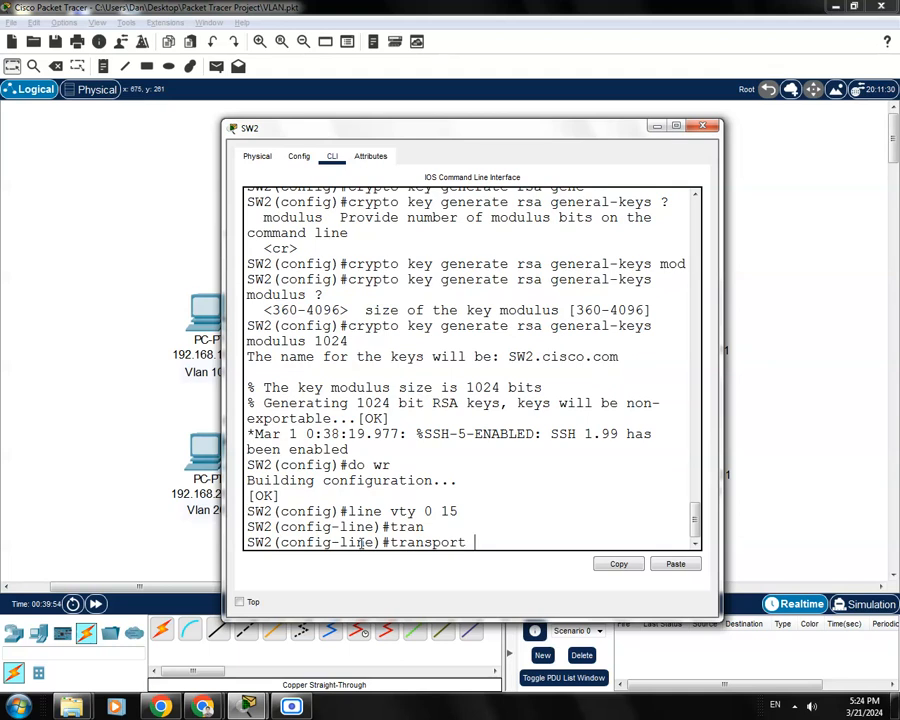
pyautogui.write('int')
pyautogui.press('Tab')
pyautogui.press('BackSpace')
pyautogui.press('BackSpace')
pyautogui.press('BackSpace')
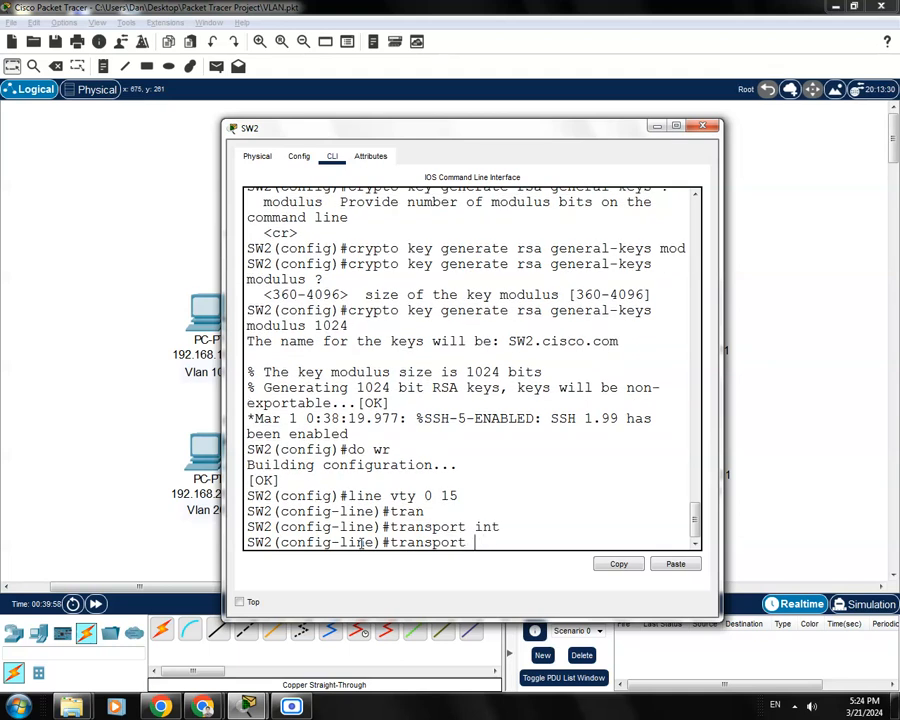
pyautogui.write('out')
pyautogui.press('Tab')
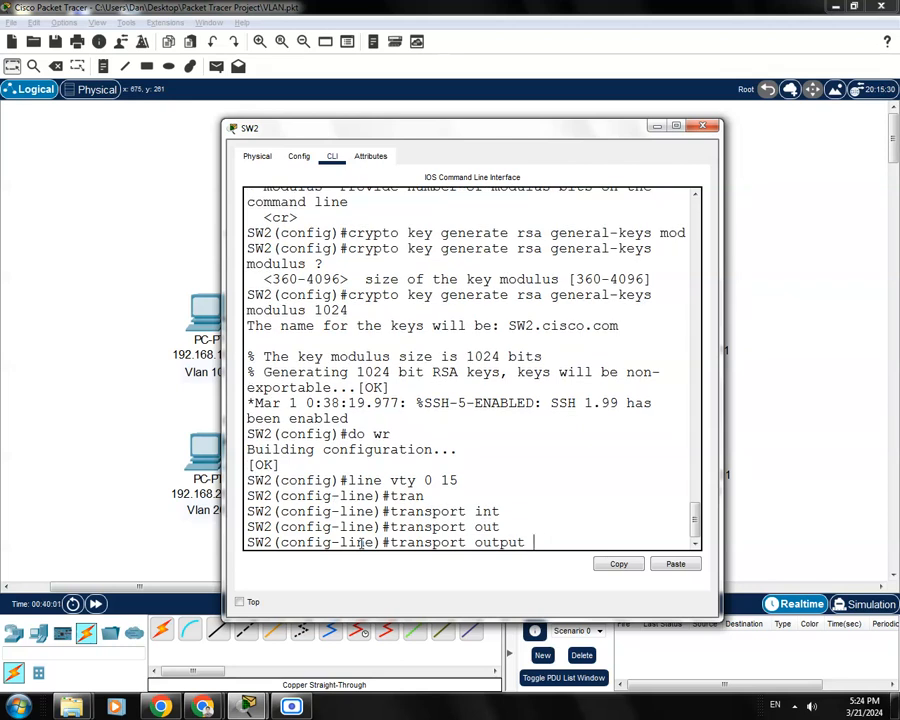
pyautogui.write('ssh')
pyautogui.press('Return')
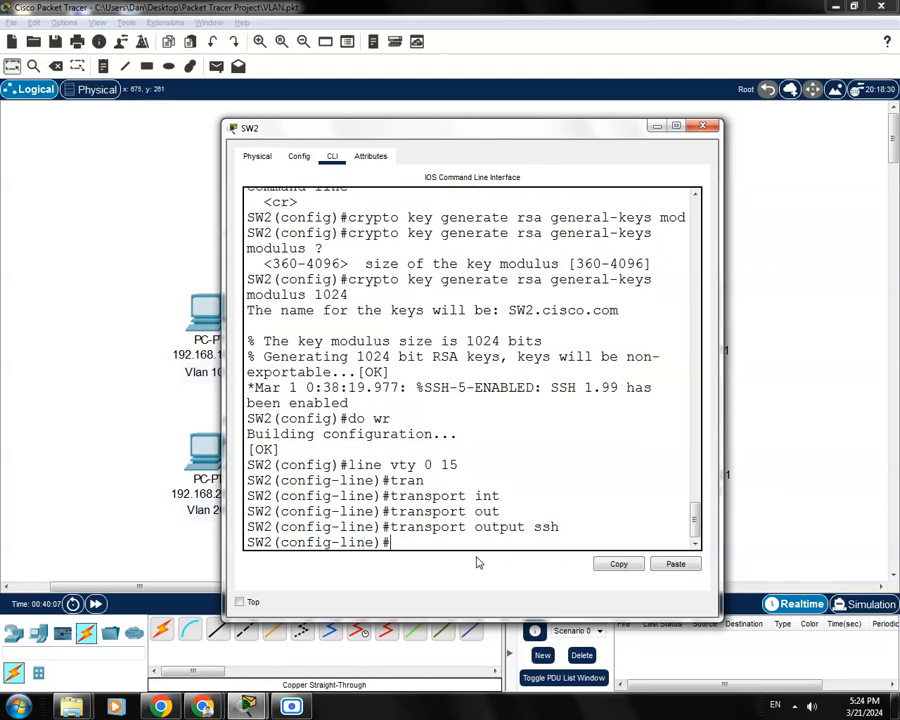
# Save SW2 with 'do wr' and exit configuration mode with Ctrl+Z
pyautogui.write('do wr')
pyautogui.press('Return')
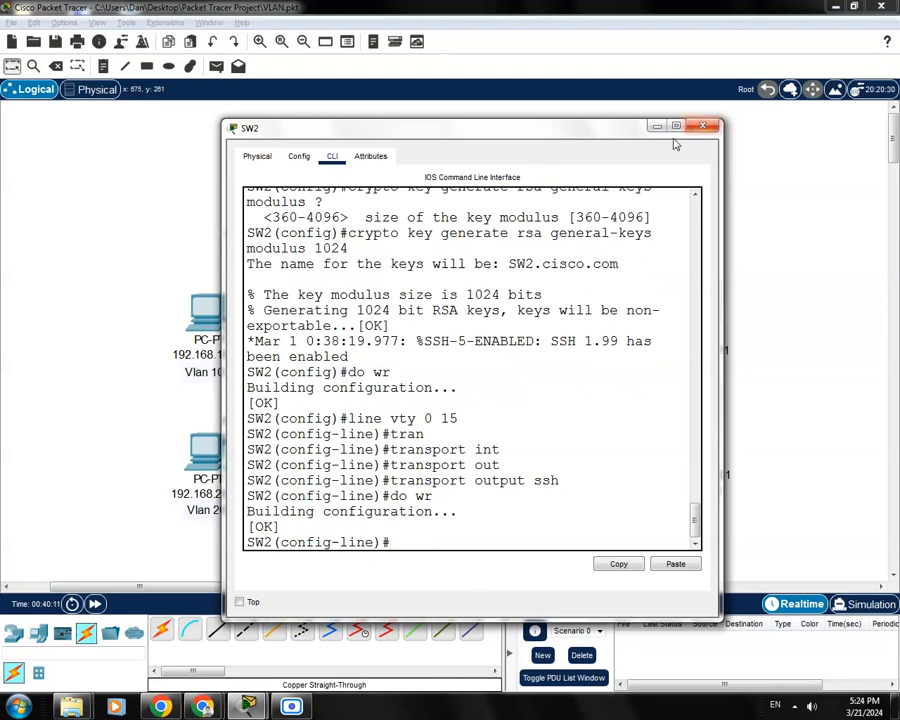
pyautogui.moveTo(570, 136); pyautogui.dragTo(578, 136)
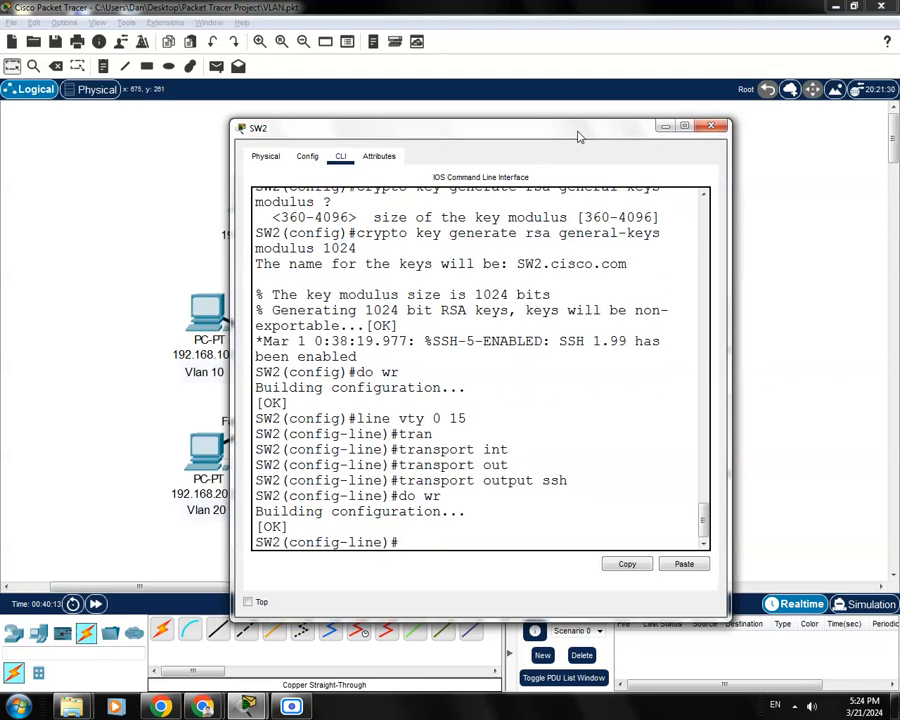
pyautogui.hotkey('ctrl', 'z')
# Enter global config on SW2 and set an enable password
pyautogui.press('Return')
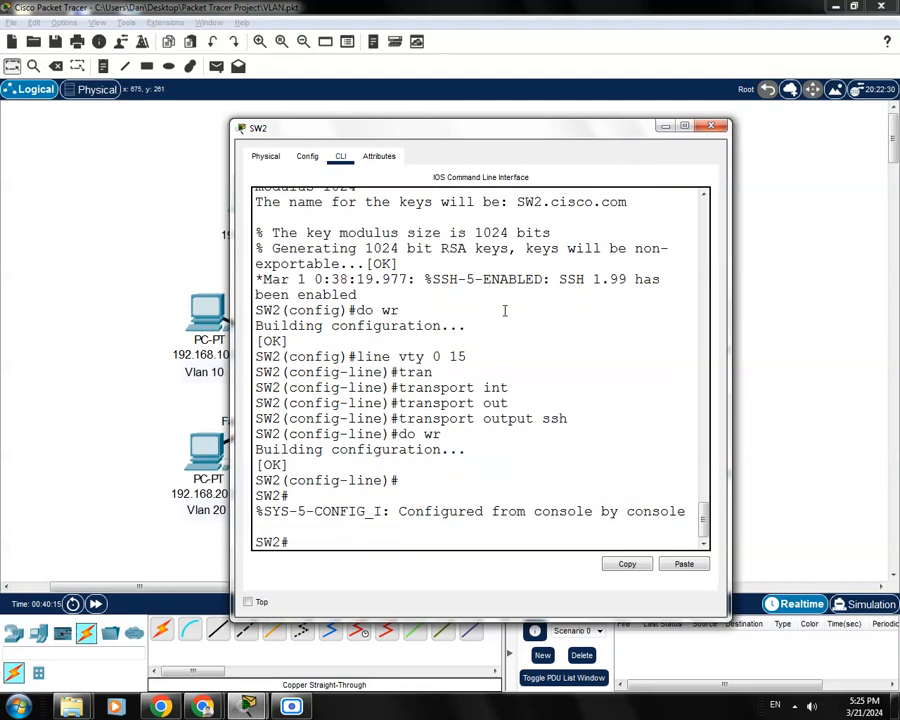
pyautogui.write('conf t')
pyautogui.press('Return')
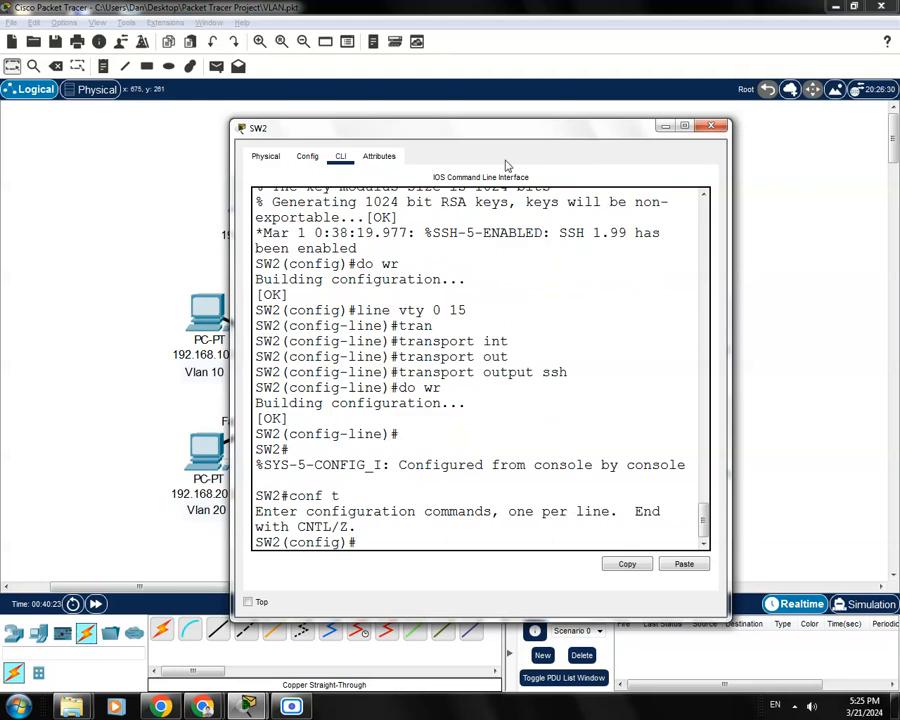
pyautogui.moveTo(528, 134); pyautogui.dragTo(522, 112)
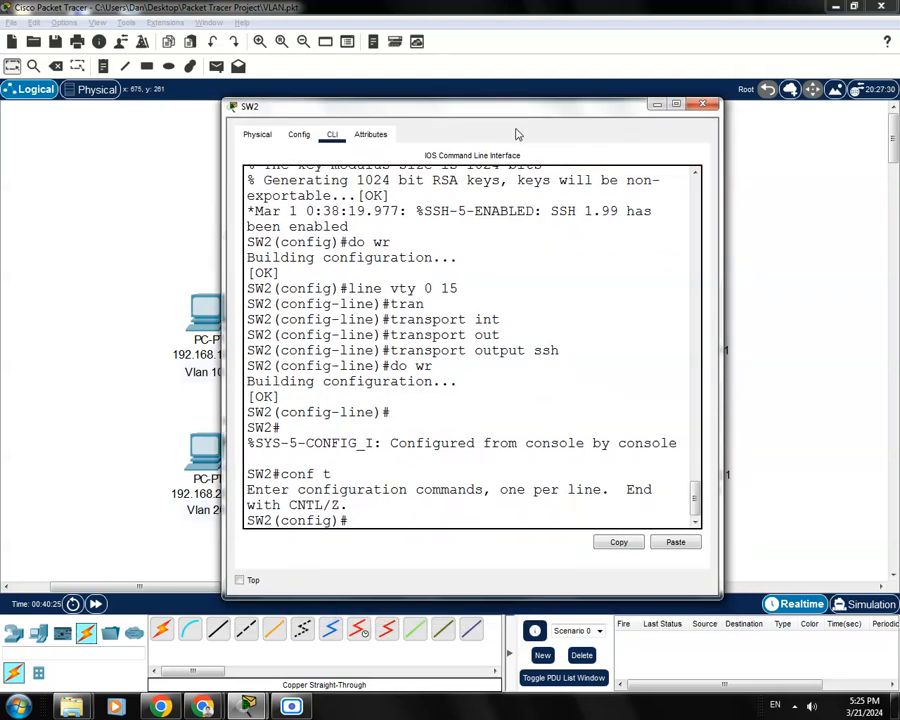
pyautogui.write('enable pass')
pyautogui.press('Tab')
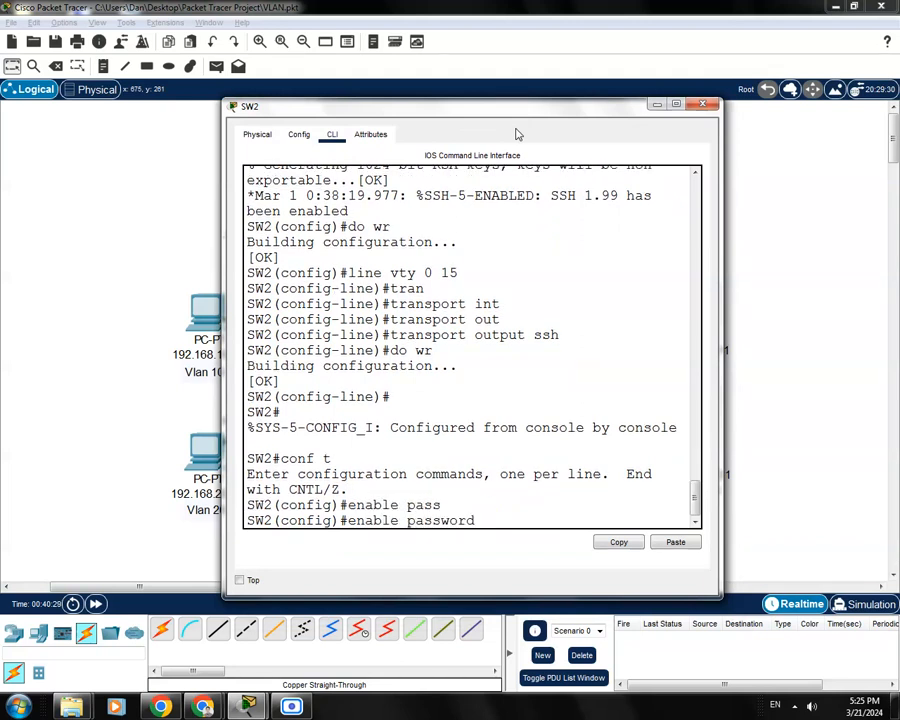
pyautogui.write('password1')
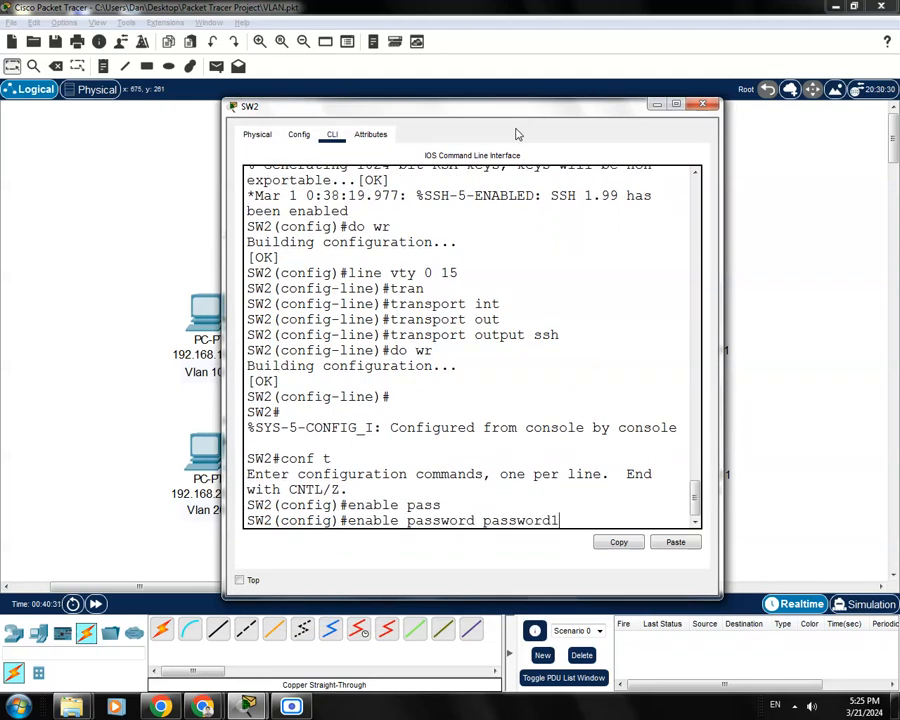
pyautogui.write('234')
pyautogui.press('Return')
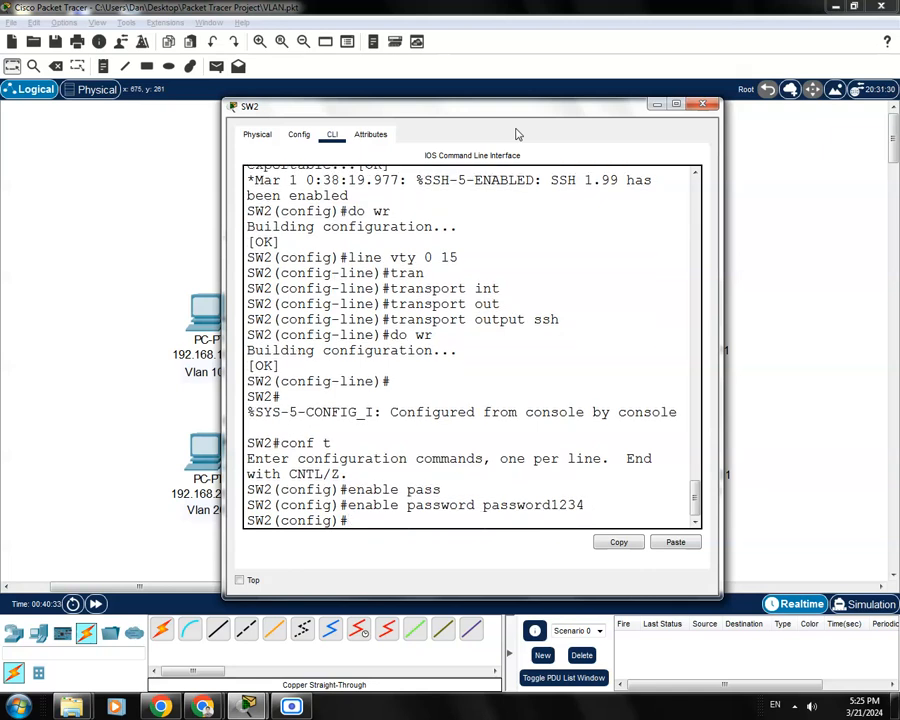
# Create local user 'admin' on SW2 with its own password
pyautogui.write('local')
pyautogui.press('BackSpace')
pyautogui.press('BackSpace')
pyautogui.press('BackSpace')
pyautogui.press('BackSpace')
pyautogui.press('BackSpace')
pyautogui.press('BackSpace')
pyautogui.write('userna')
pyautogui.press('Tab')
pyautogui.write('ad')
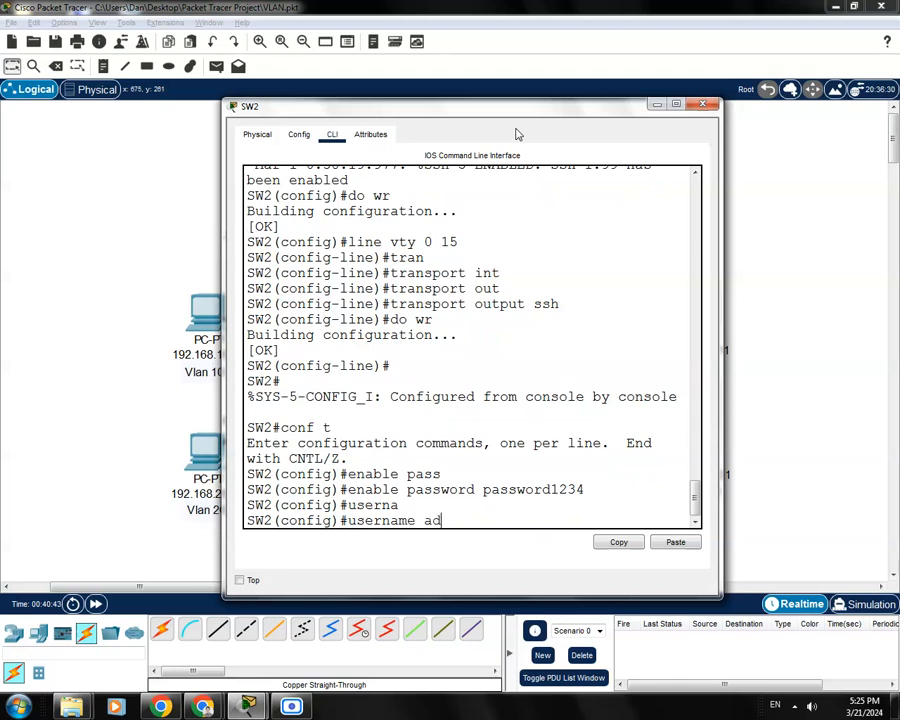
pyautogui.write('min pass')
pyautogui.press('Tab')
pyautogui.write('pass')
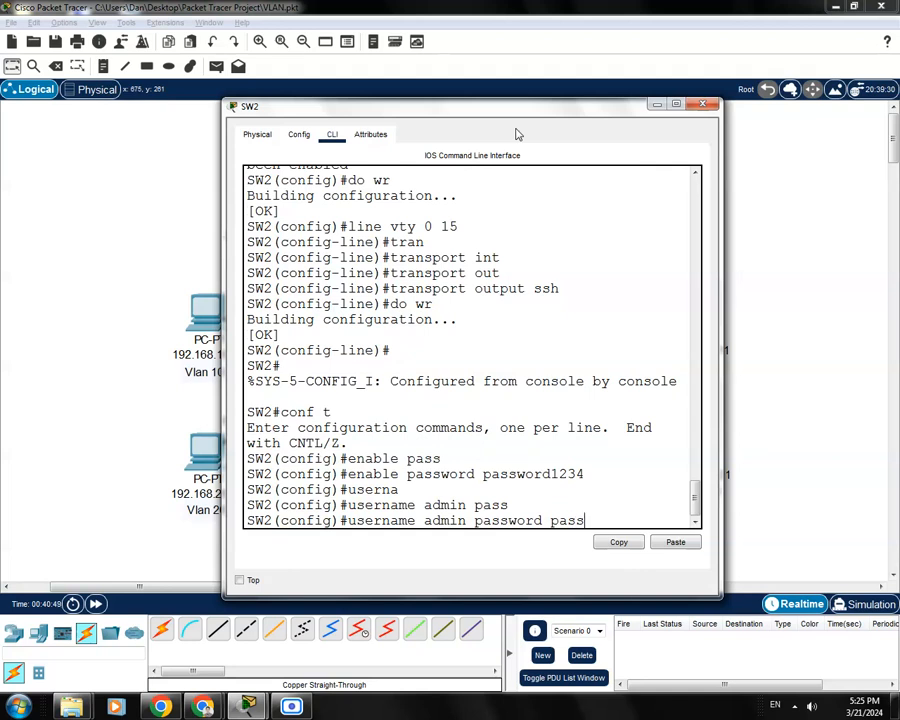
pyautogui.write('word12345')
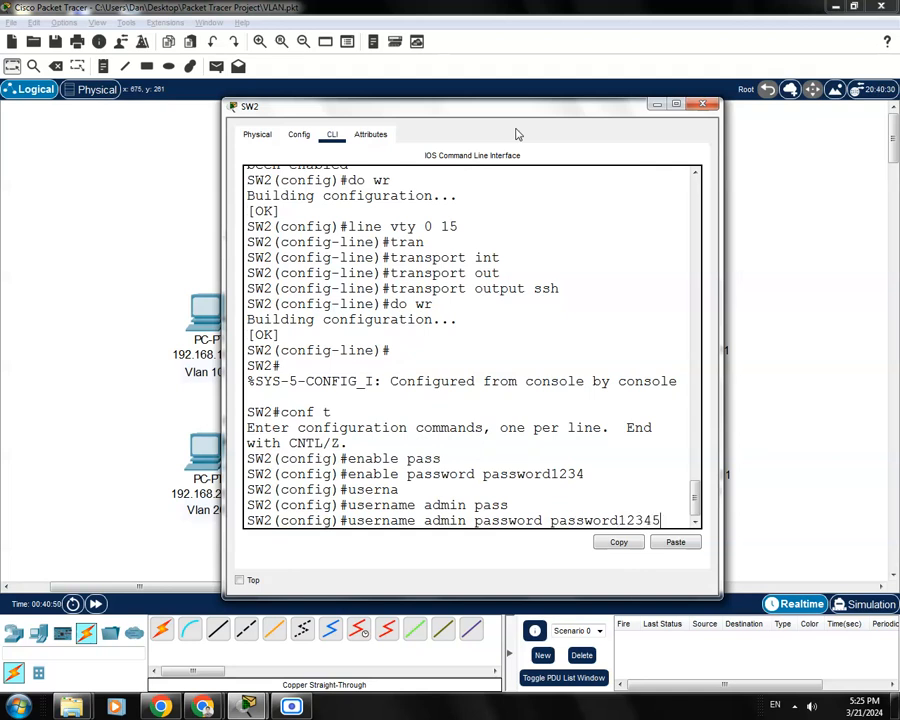
pyautogui.press('Return')
# Save SW2's configuration with 'do wr' and close its window
pyautogui.write('do wr')
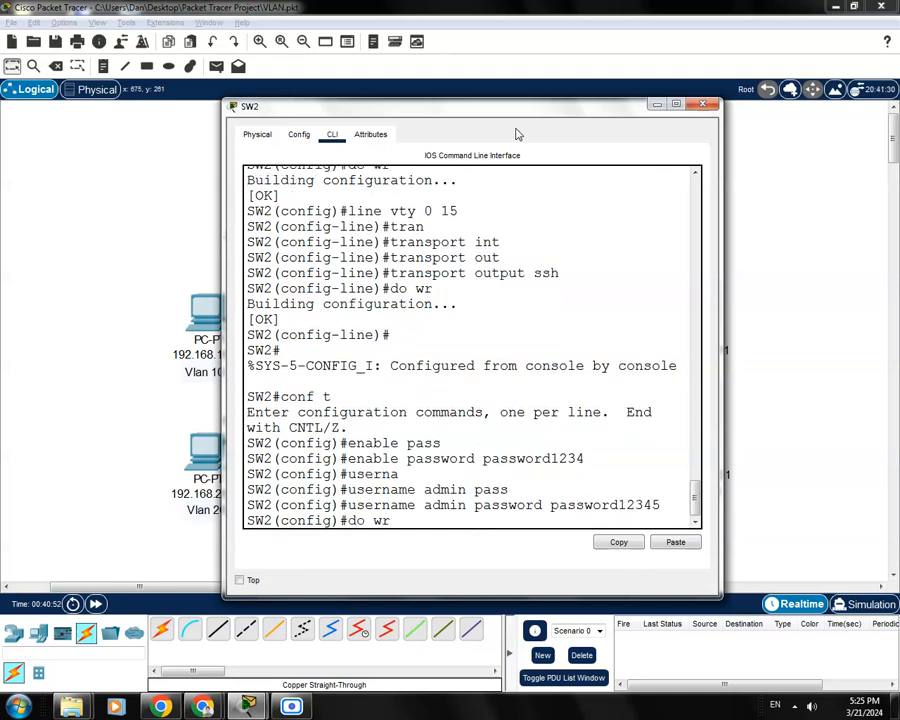
pyautogui.press('Return')
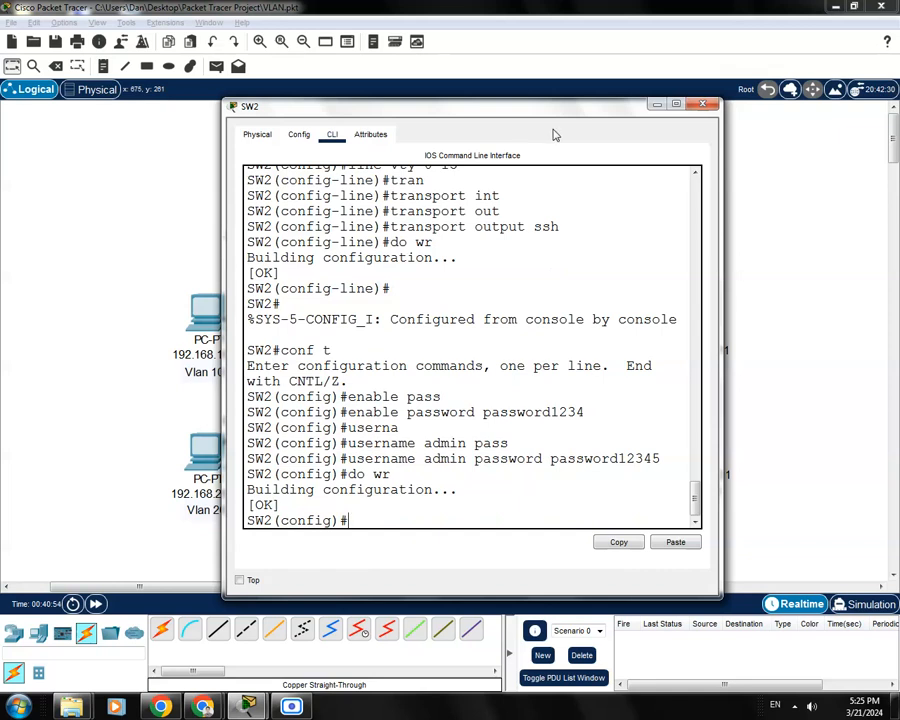
pyautogui.moveTo(564, 110); pyautogui.dragTo(544, 96)
pyautogui.click(685, 90)
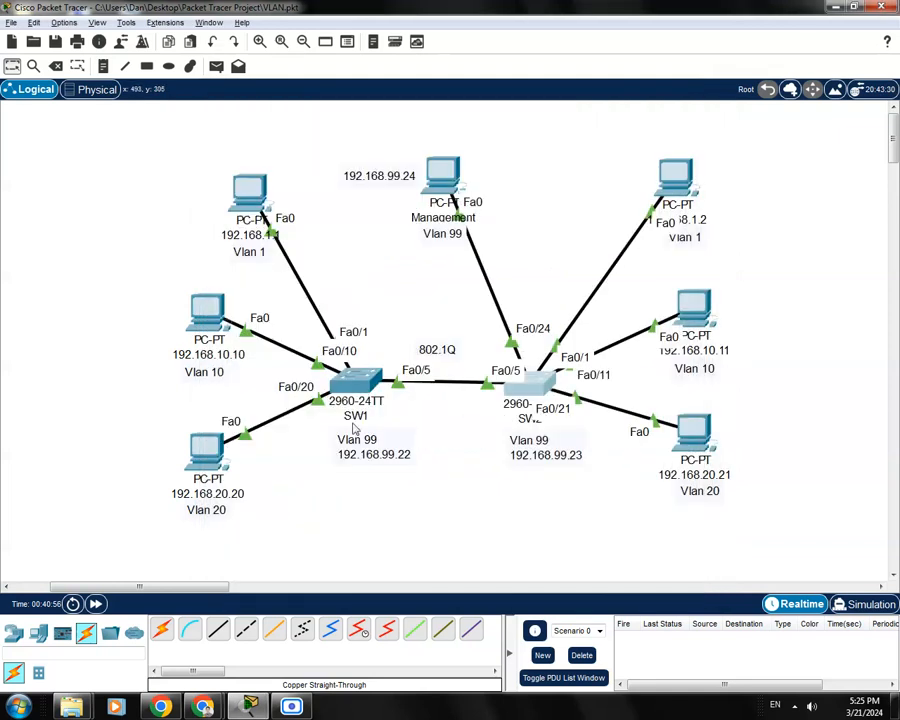
# Open SW1's CLI and set an enable password
pyautogui.click(357, 380)
pyautogui.moveTo(500, 145); pyautogui.dragTo(491, 131)
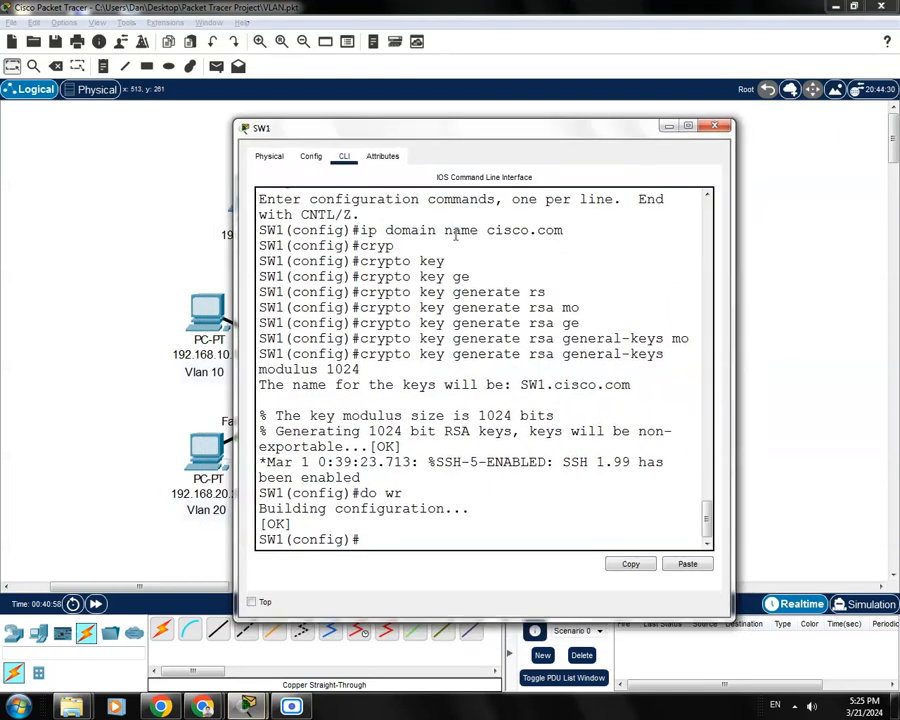
pyautogui.click(376, 539)
pyautogui.moveTo(376, 539); pyautogui.dragTo(259, 539)
pyautogui.click(388, 540)
pyautogui.write('enabkle')
pyautogui.press('BackSpace')
pyautogui.press('BackSpace')
pyautogui.press('BackSpace')
pyautogui.press('BackSpace')
pyautogui.press('Tab')
pyautogui.write('pass')
pyautogui.press('Tab')
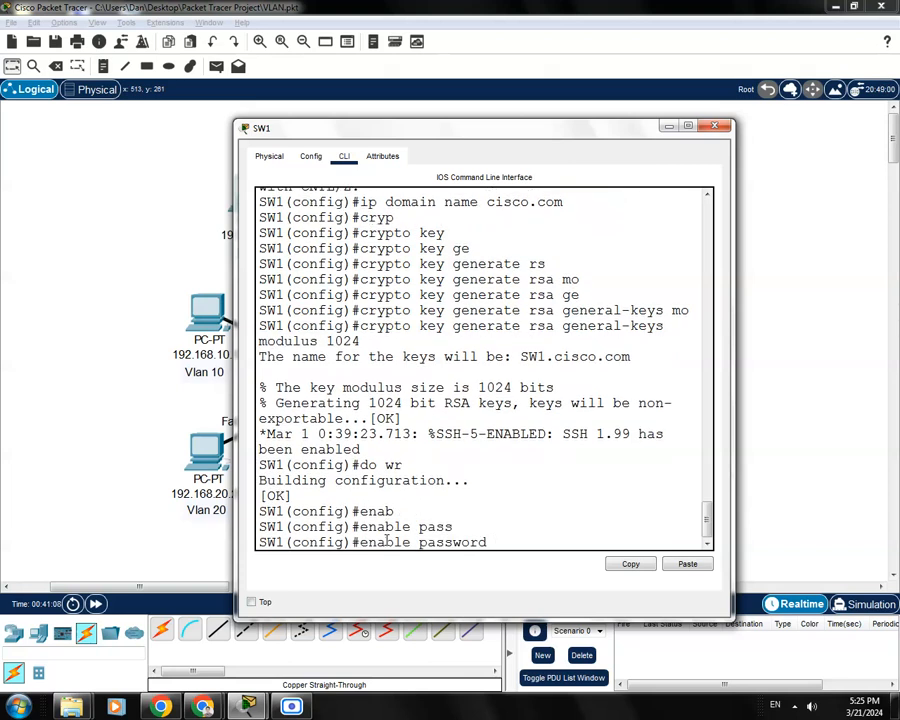
pyautogui.write('password')
pyautogui.write('1234')
pyautogui.press('Return')
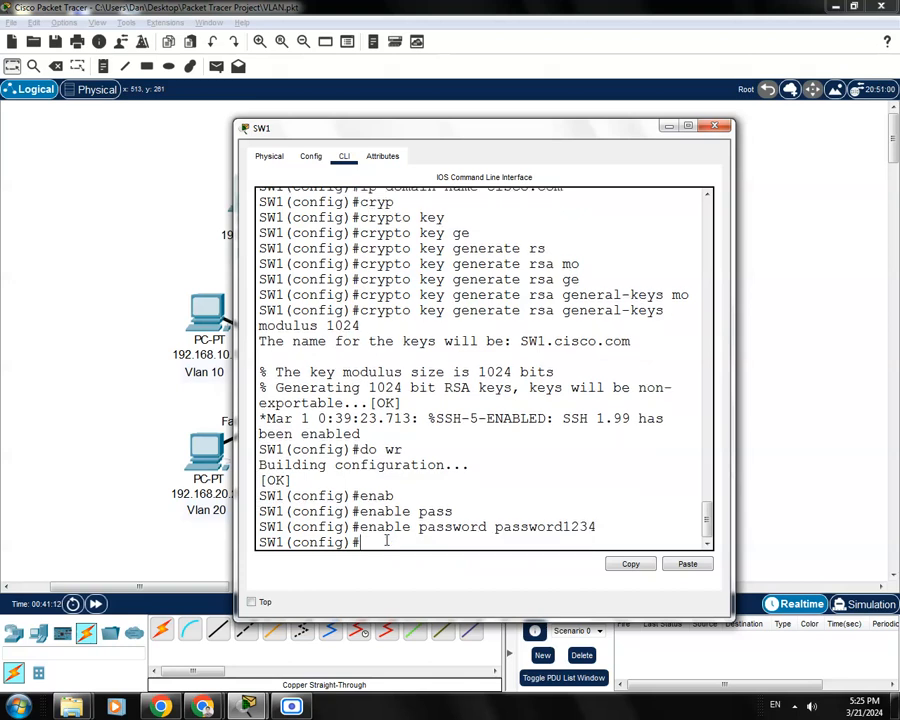
# Create local user 'admin' on SW1 with its own password
pyautogui.write('username admin pas')
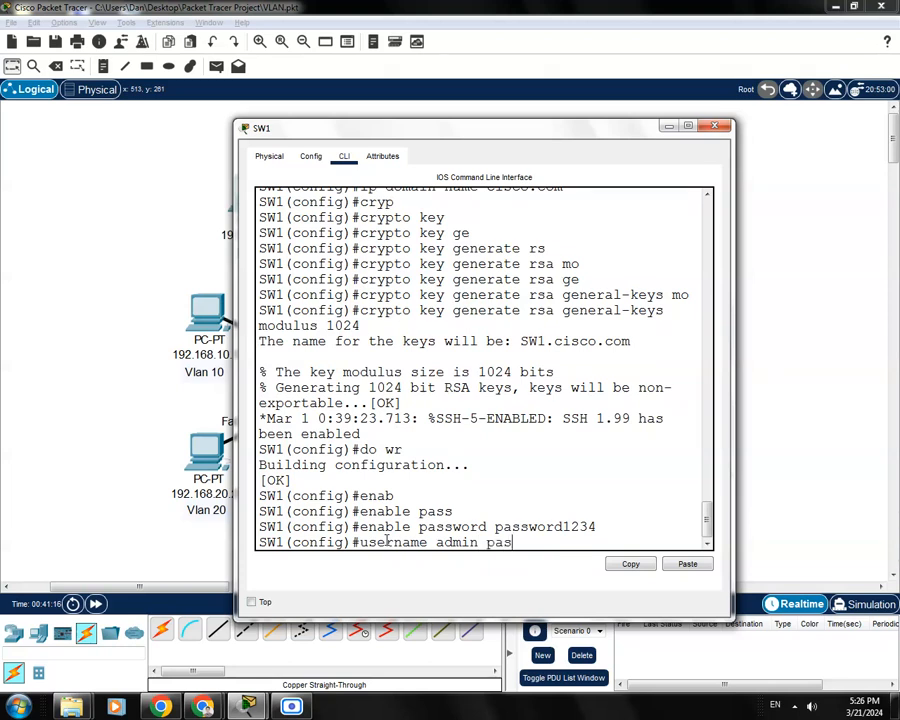
pyautogui.write('sw')
pyautogui.press('Tab')
pyautogui.press('BackSpace')
pyautogui.press('Tab')
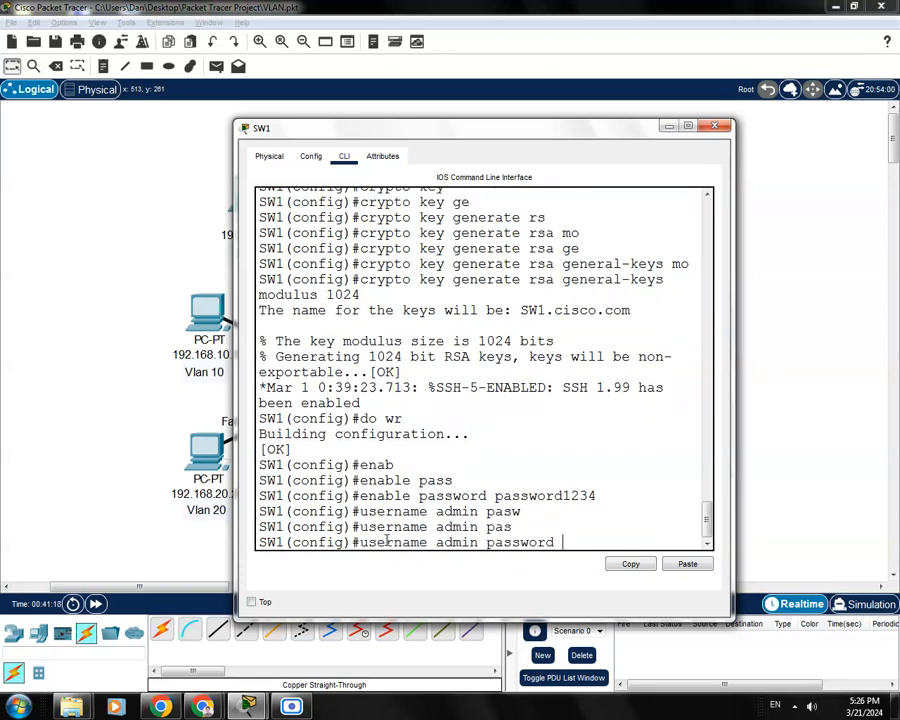
pyautogui.write('password12345')
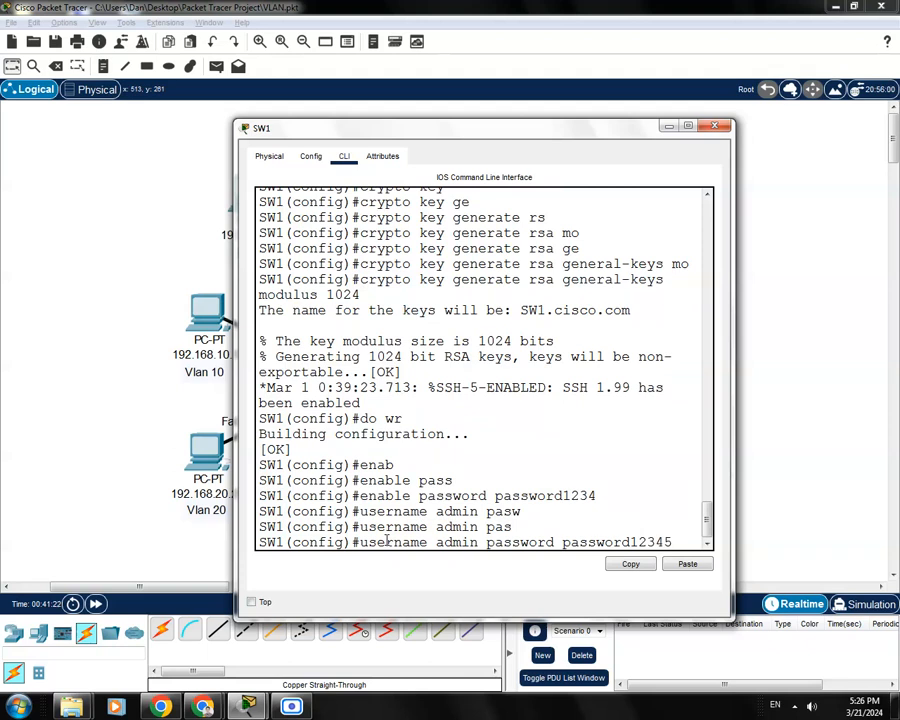
pyautogui.press('Return')
# Save SW1's running configuration with 'do wr' and review the output
pyautogui.write('do wr')
pyautogui.press('Return')
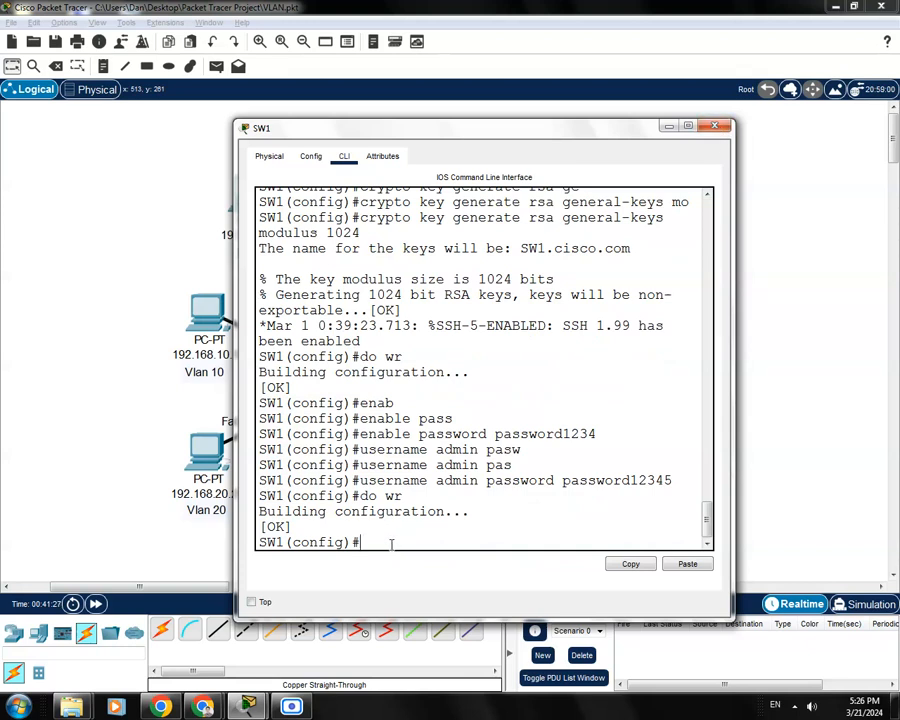
pyautogui.scroll(3, 706, 516)
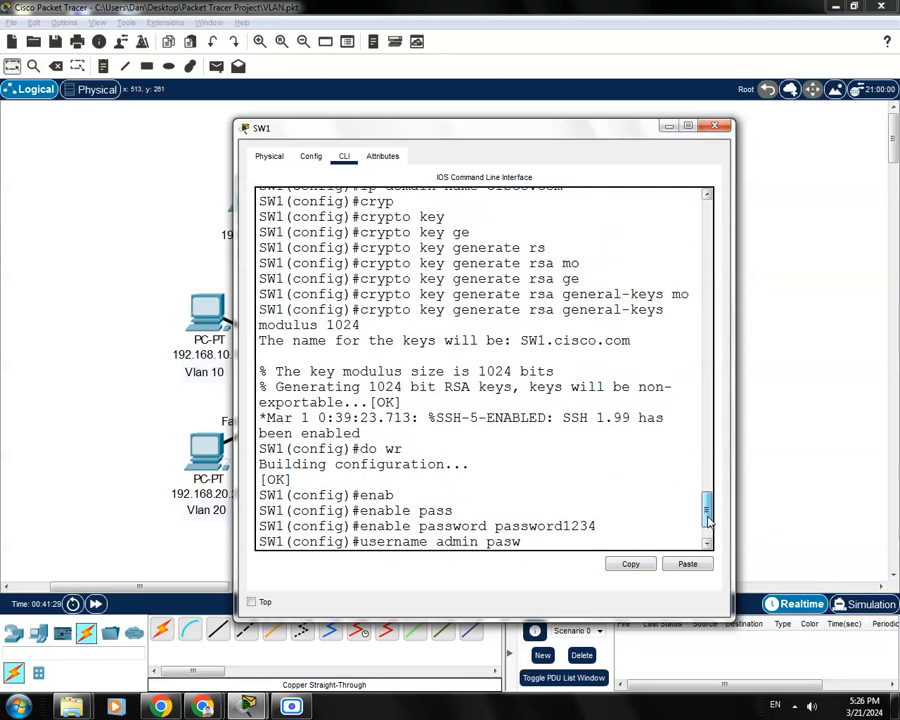
pyautogui.scroll(2, 707, 516)
pyautogui.scroll(-5, 705, 510)
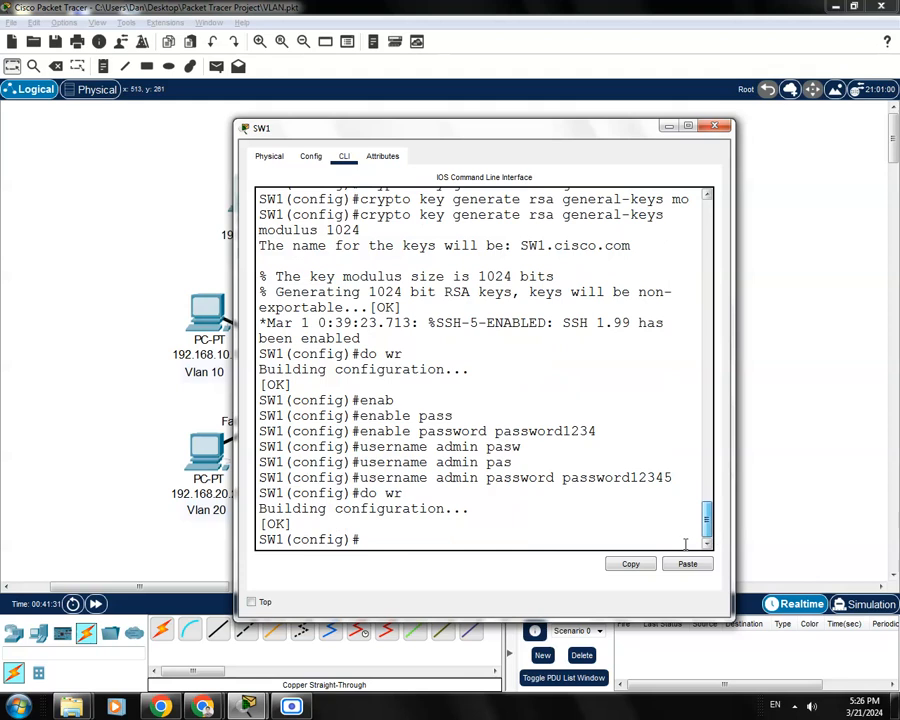
# Enter configuration for SW1's virtual terminal lines 0–15 (line vty 0 15)
pyautogui.write('l')
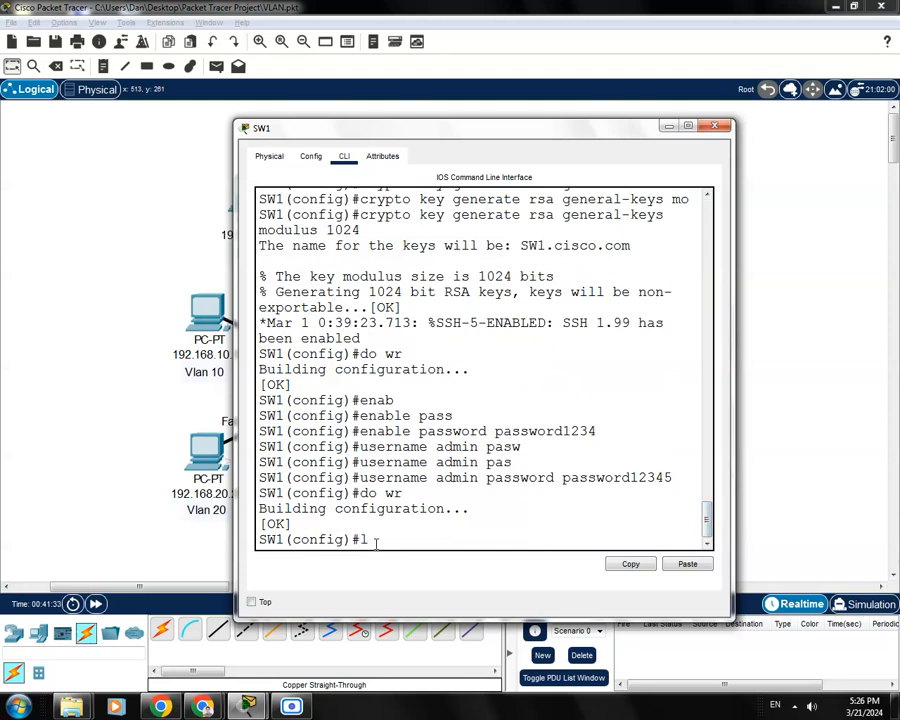
pyautogui.write('ine')
pyautogui.moveTo(351, 533); pyautogui.dragTo(290, 532)
pyautogui.click(406, 536)
pyautogui.write('tty ')
pyautogui.write('0')
pyautogui.write(' 15')
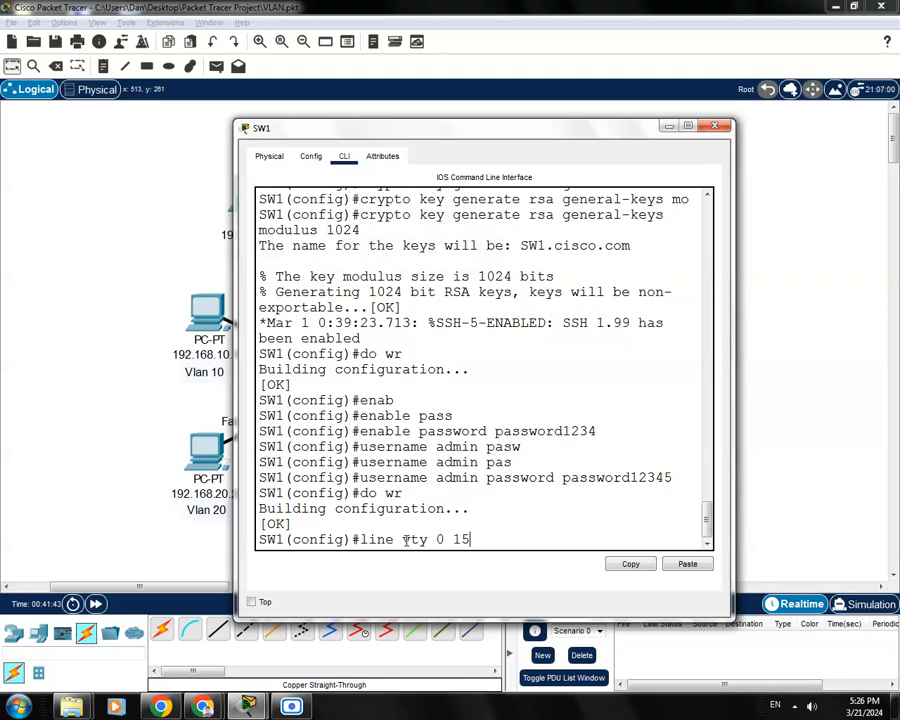
pyautogui.press('Return')
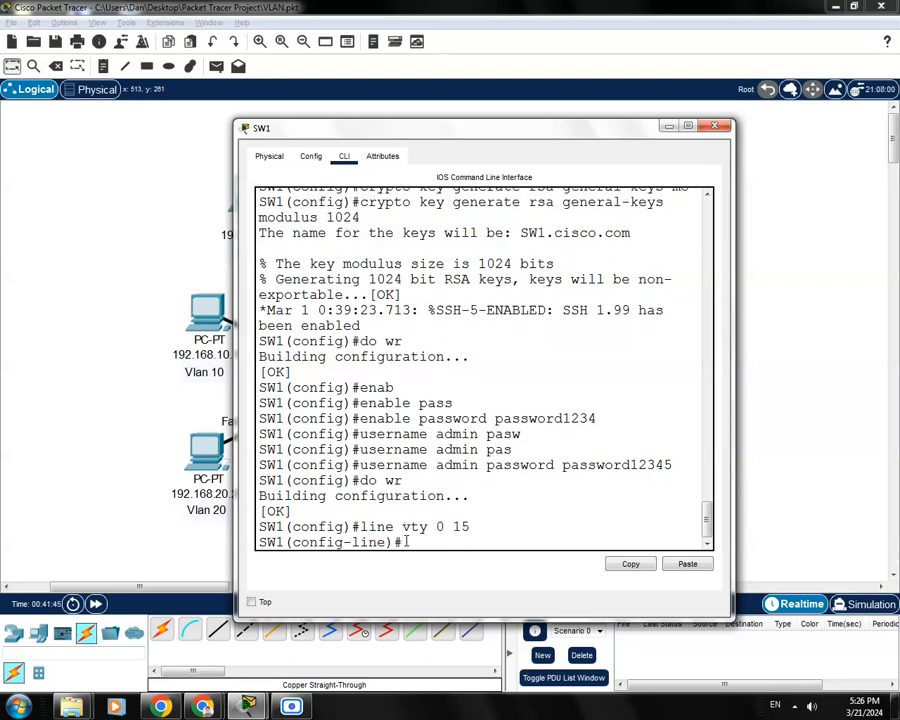
# Restrict outgoing terminal connections to SSH with 'transport output ssh'
pyautogui.write('tr')
pyautogui.press('Tab')
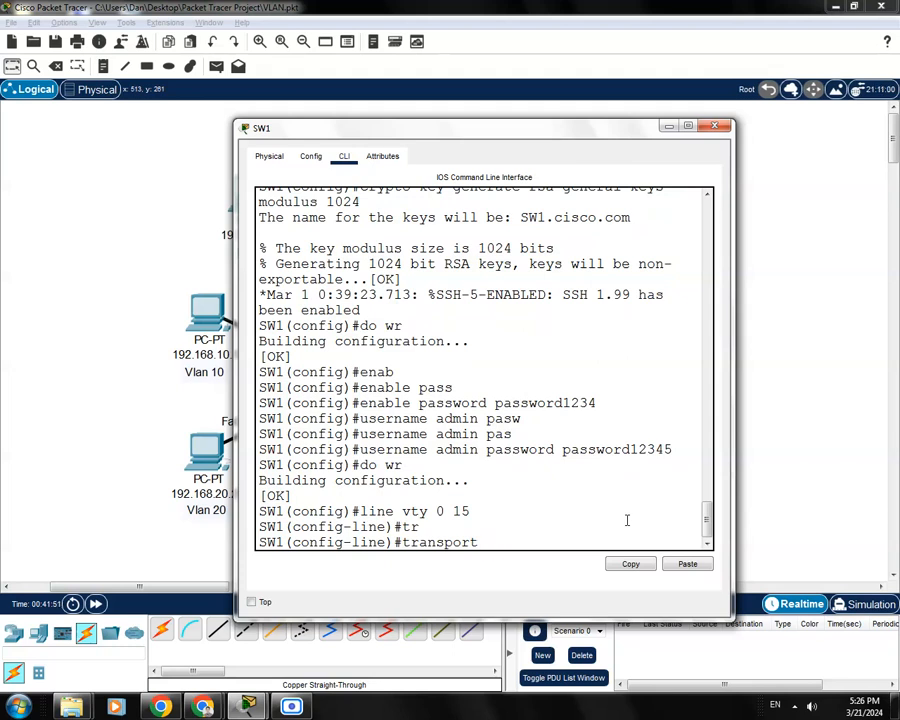
pyautogui.write('out')
pyautogui.press('Tab')
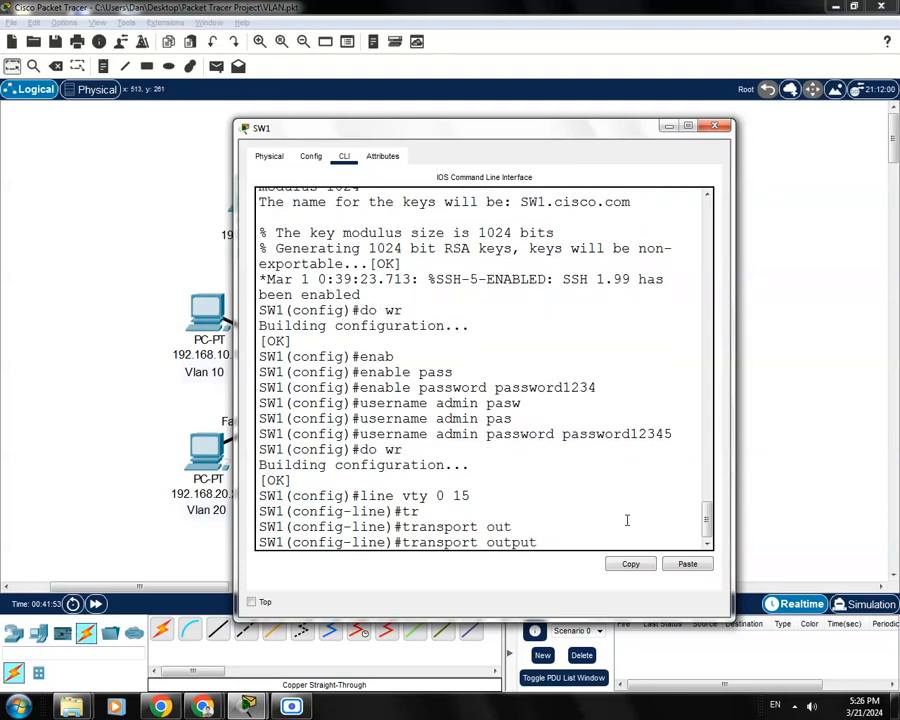
pyautogui.write('ssh')
pyautogui.press('Return')
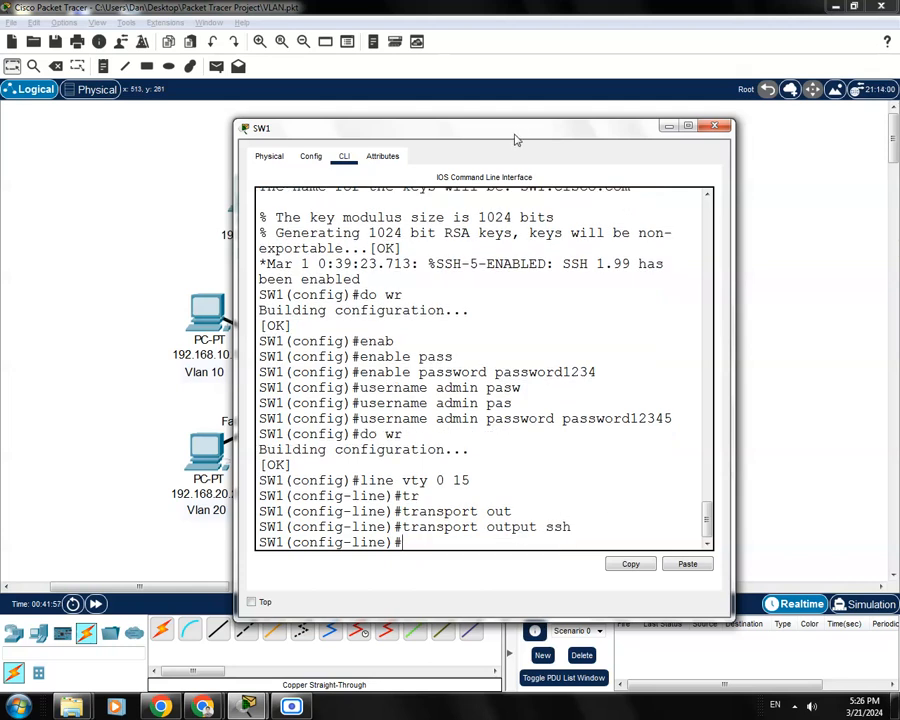
# Set 'login local' on SW1's vty lines, save with 'do wr', and switch to SW2's CLI
pyautogui.moveTo(520, 134); pyautogui.dragTo(478, 87)
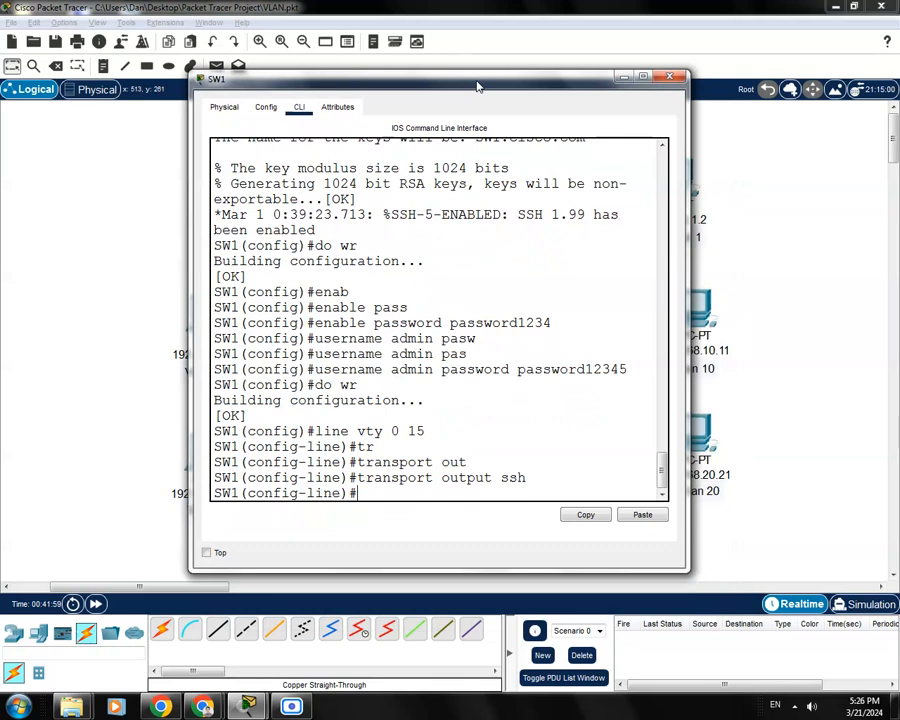
pyautogui.write('login loca')
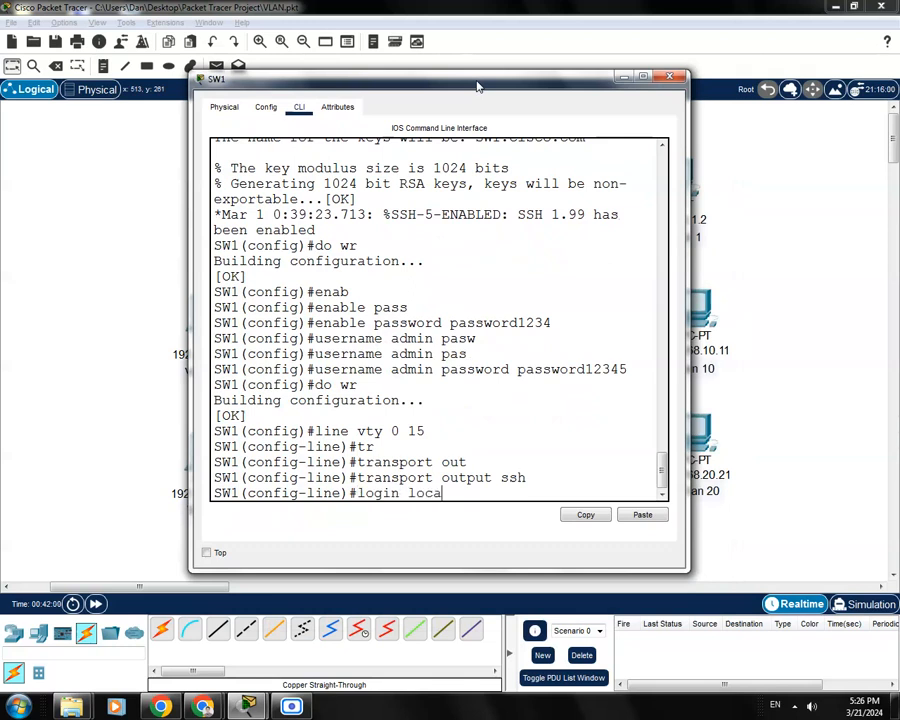
pyautogui.write('l')
pyautogui.press('Return')
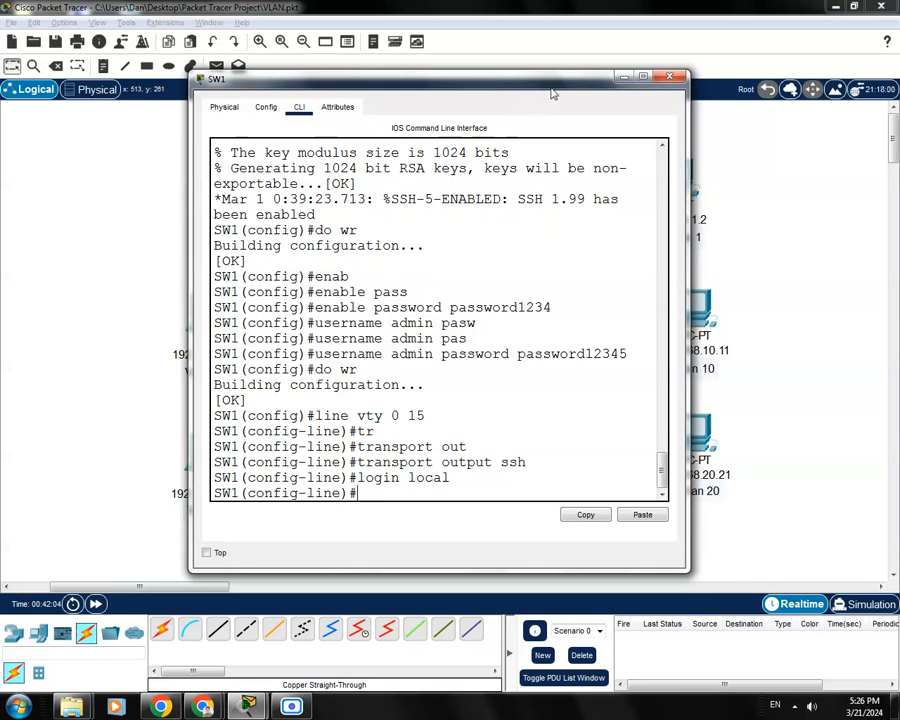
pyautogui.moveTo(556, 85); pyautogui.dragTo(501, 161)
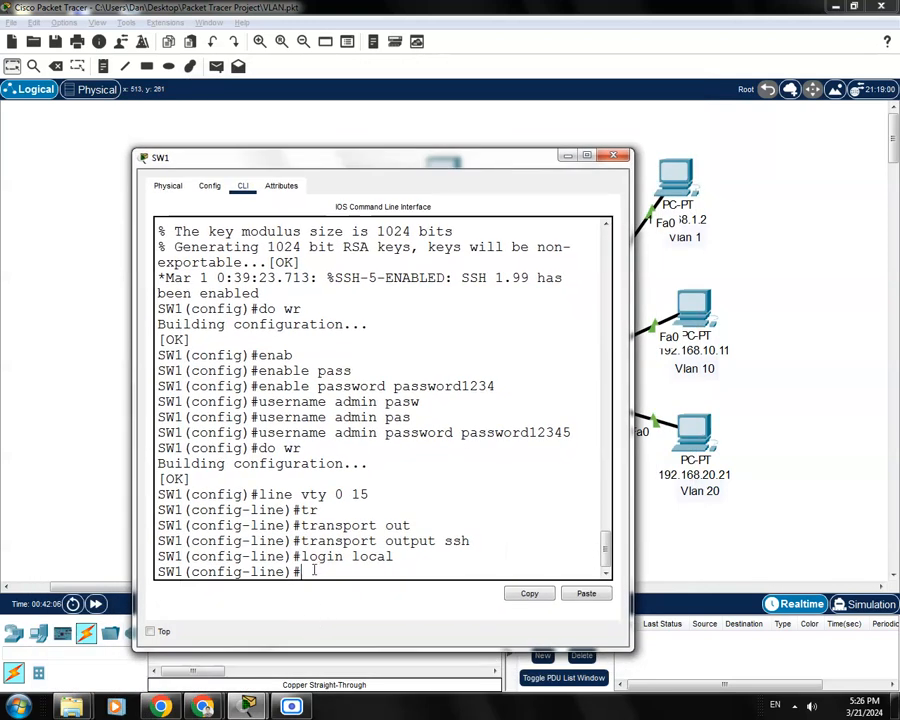
pyautogui.write('do wr')
pyautogui.press('Return')
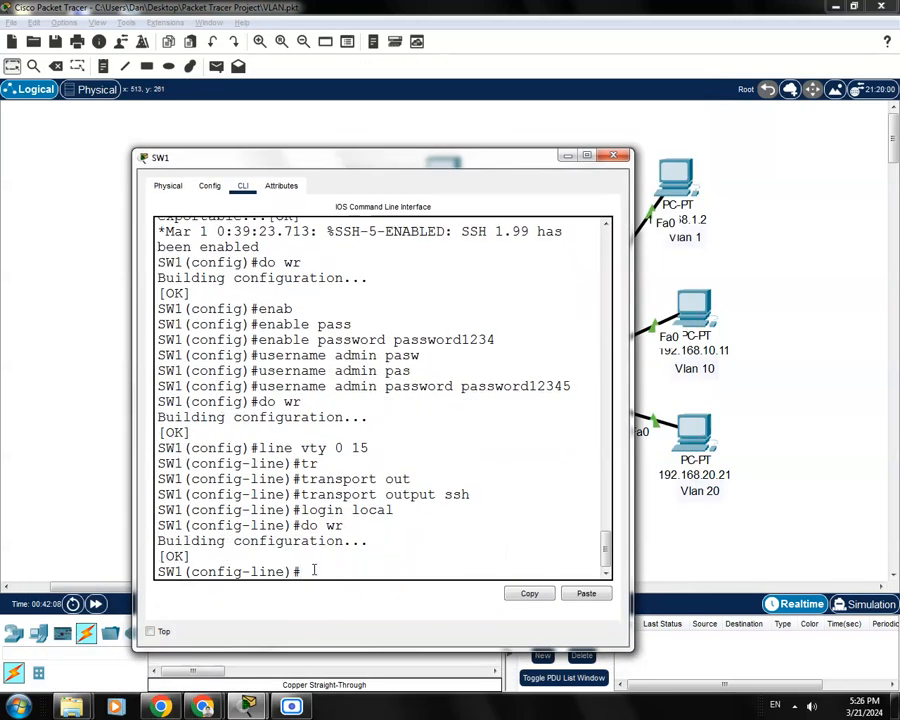
pyautogui.click(615, 157)
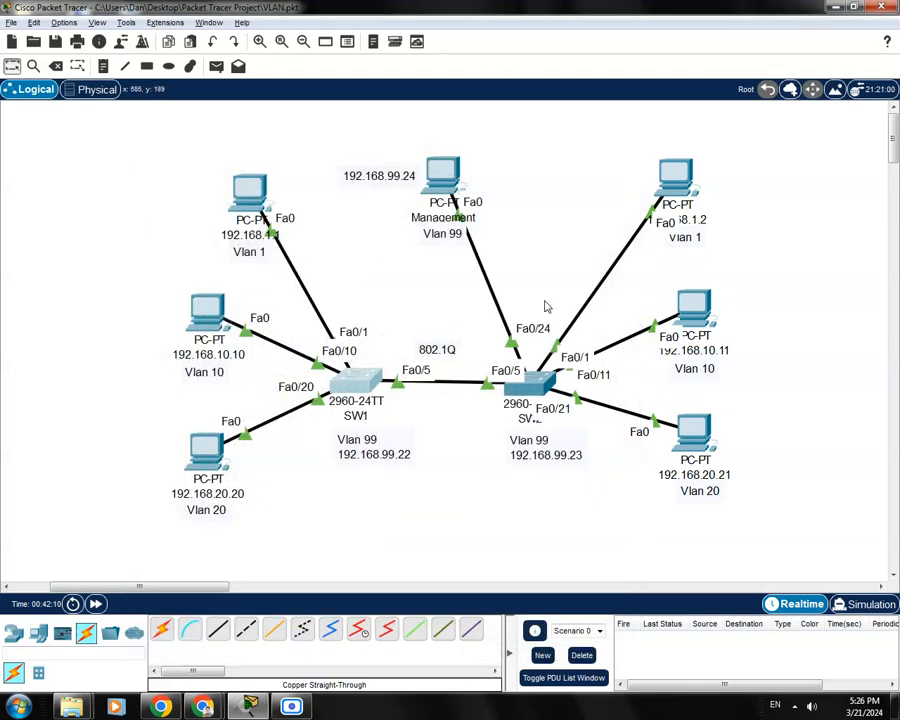
pyautogui.click(530, 383)
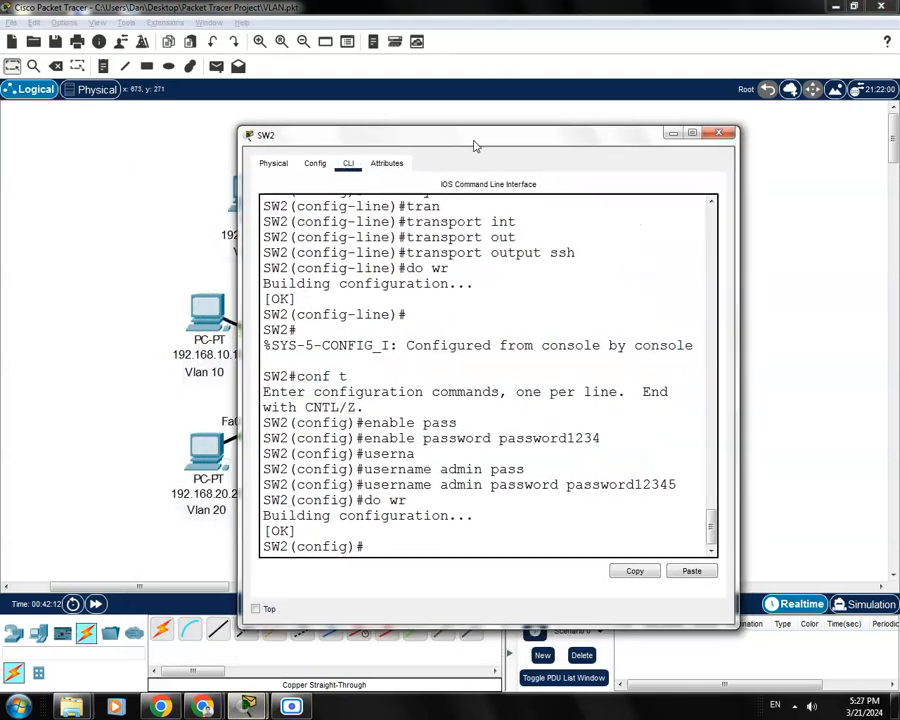
# Enter configuration for SW2's virtual terminal lines 0–15
pyautogui.moveTo(476, 146); pyautogui.dragTo(462, 128)
pyautogui.write('l')
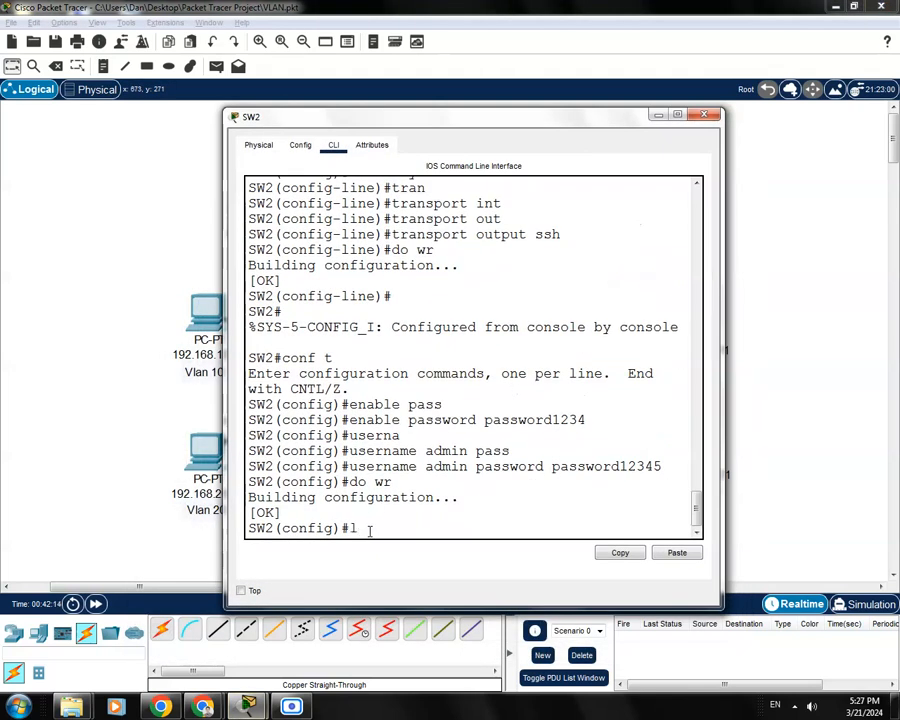
pyautogui.write('ine')
pyautogui.moveTo(341, 528); pyautogui.dragTo(277, 528)
pyautogui.click(401, 527)
pyautogui.write('vty 0 1')
pyautogui.write('5')
pyautogui.press('Return')
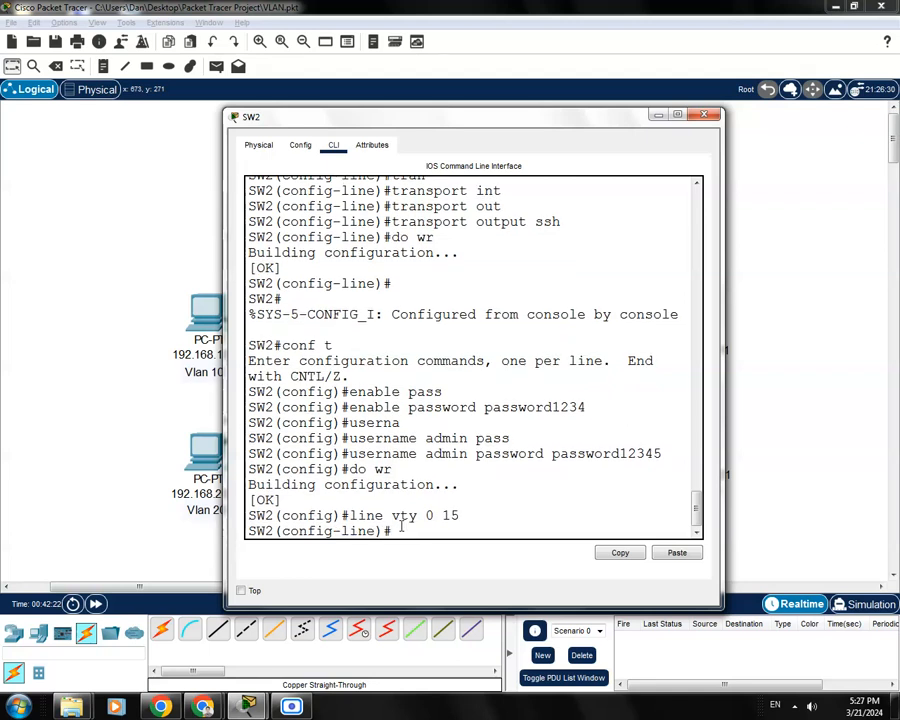
# Apply 'login local' to SW2's vty lines, save with 'do wr', and return to SW2#
pyautogui.write('login local')
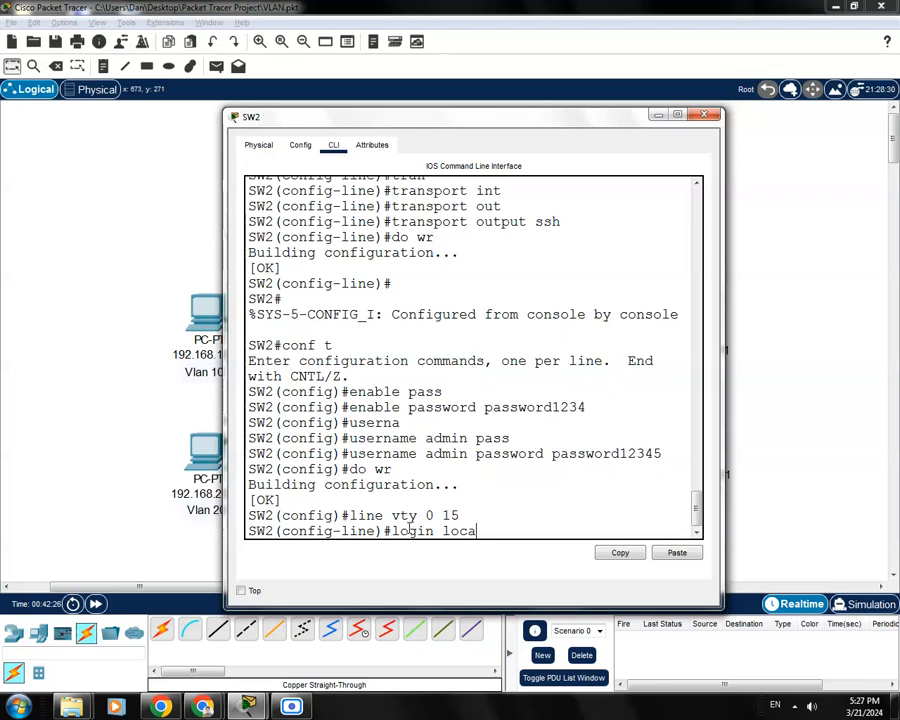
pyautogui.press('Return')
pyautogui.write('do wr')
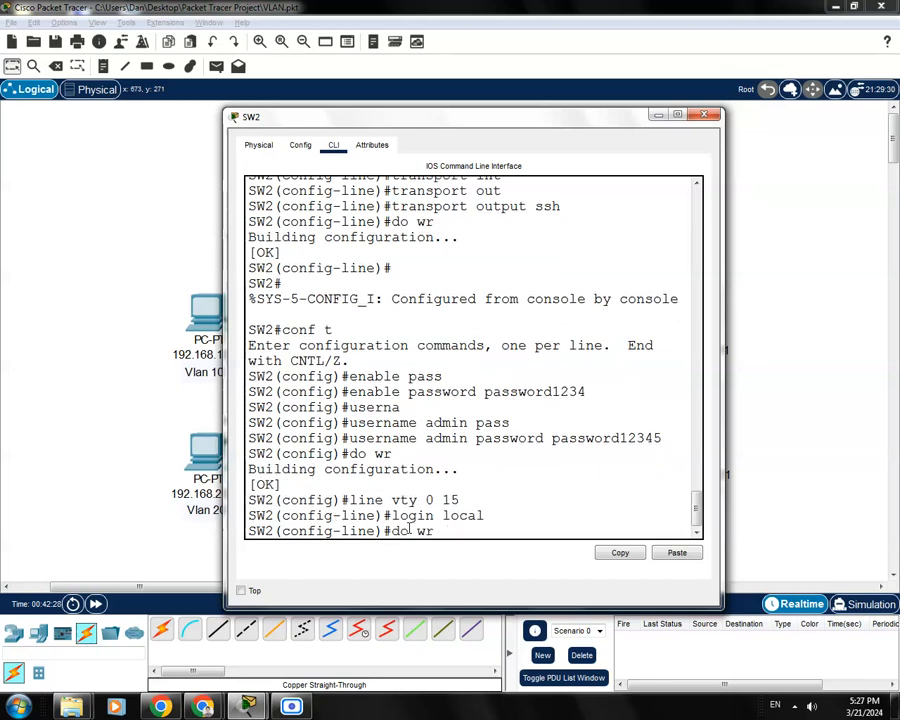
pyautogui.press('Return')
pyautogui.hotkey('ctrl', 'z')
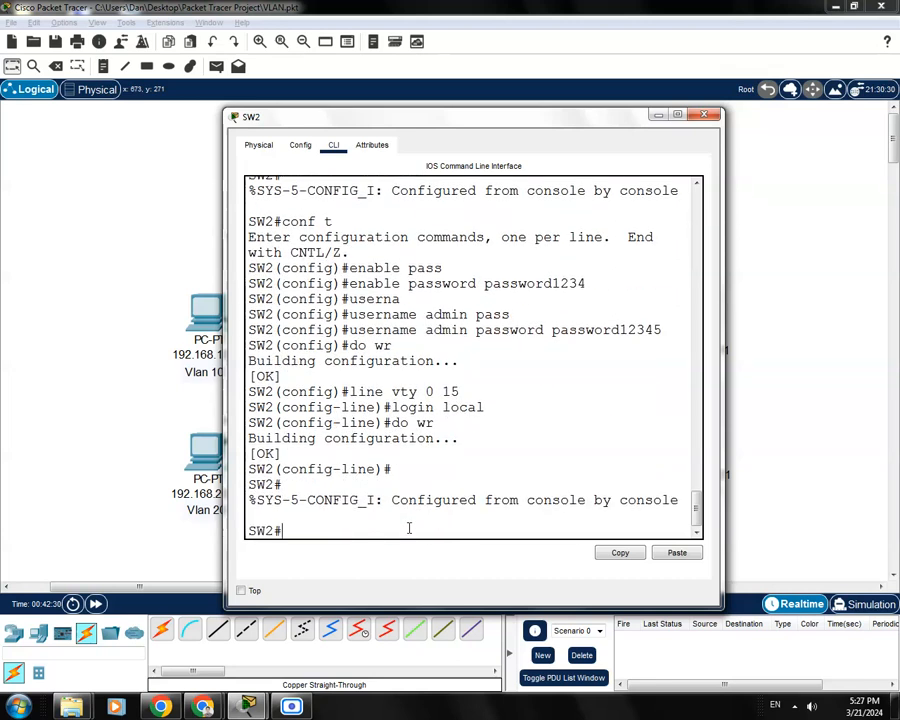
pyautogui.write('show ru')
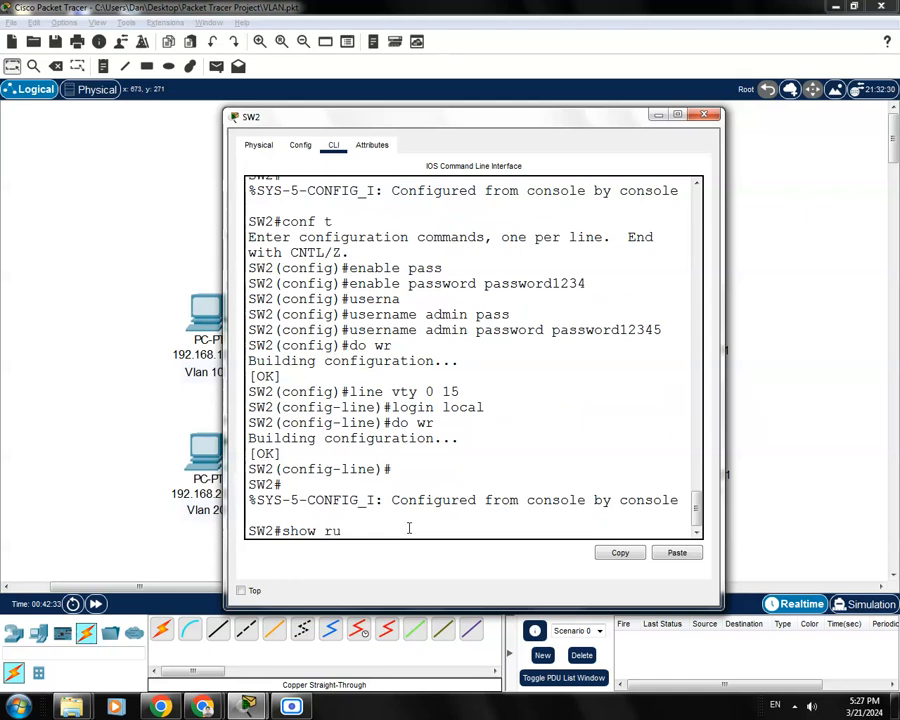
pyautogui.write('n')
# Display SW2's running configuration and review the hostname, enable password and cisco.com domain
pyautogui.press('Return')
pyautogui.press('space')
pyautogui.press('space')
pyautogui.press('space')
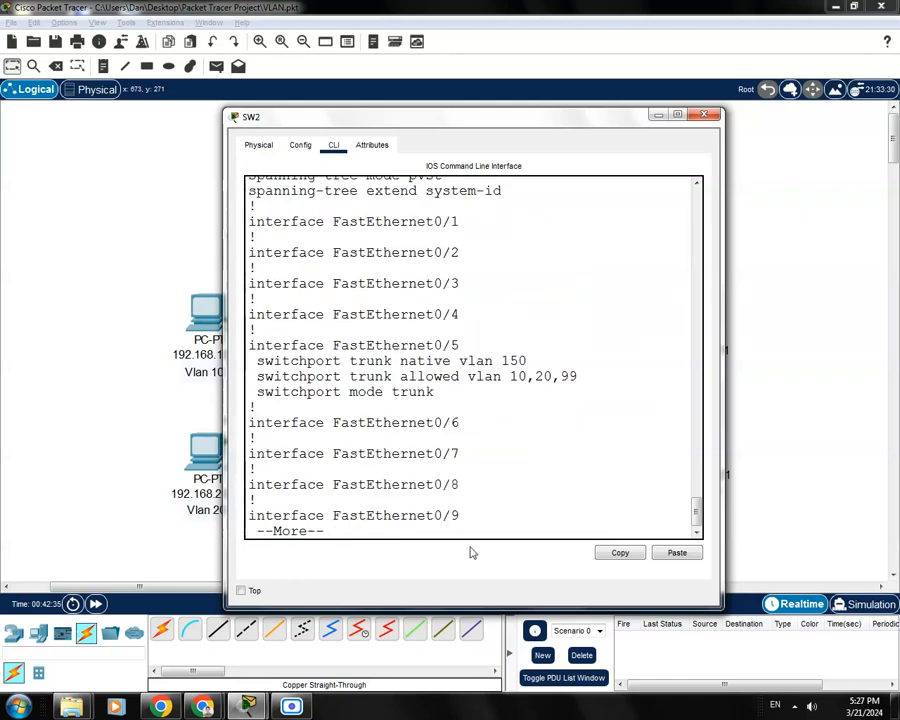
pyautogui.scroll(20, 513, 457)
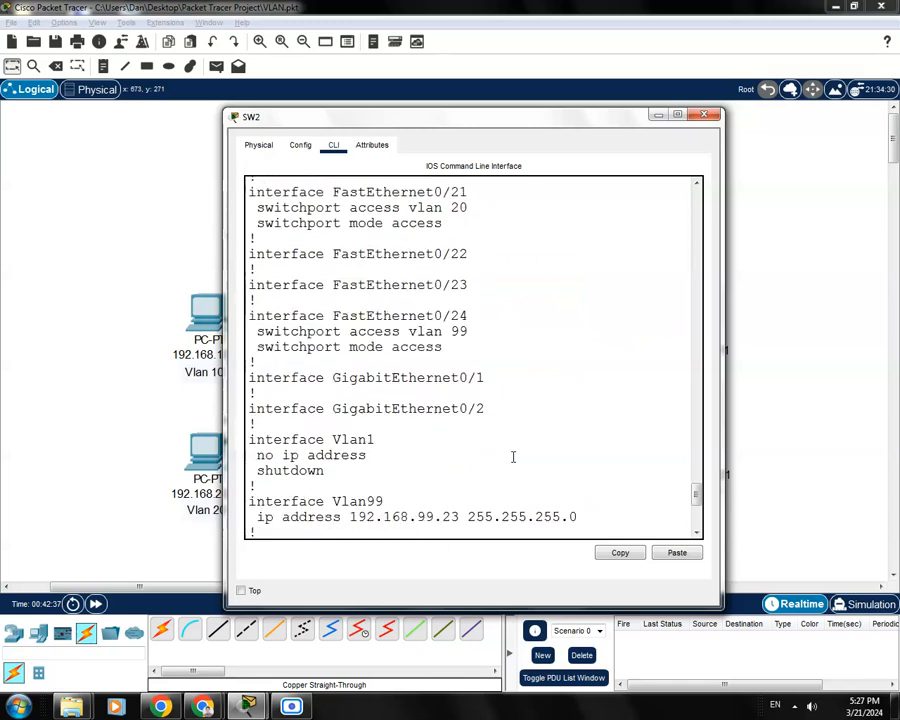
pyautogui.scroll(6, 510, 449)
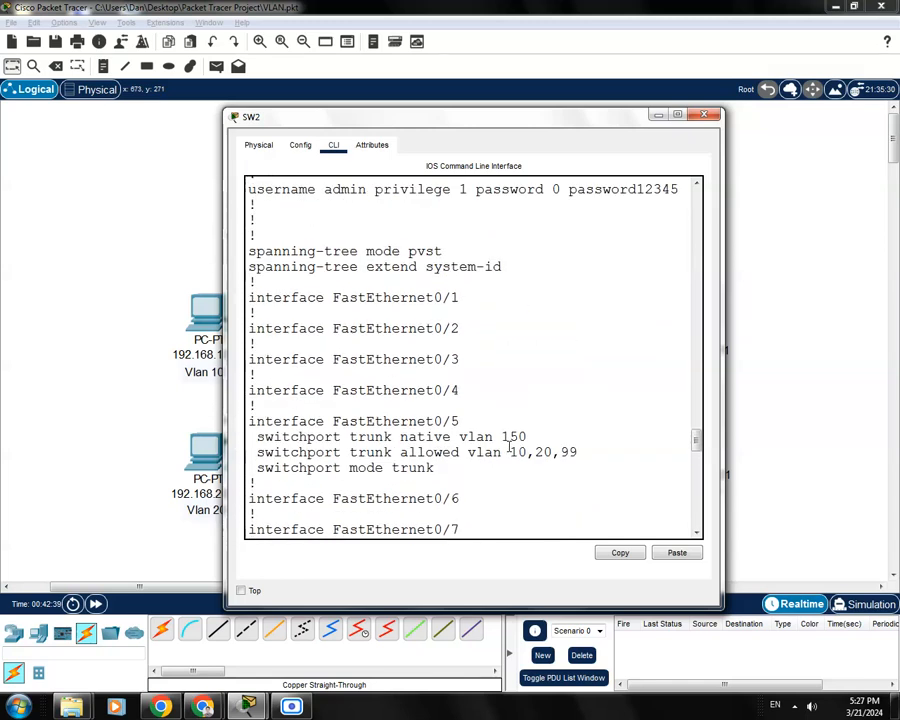
pyautogui.scroll(2, 475, 408)
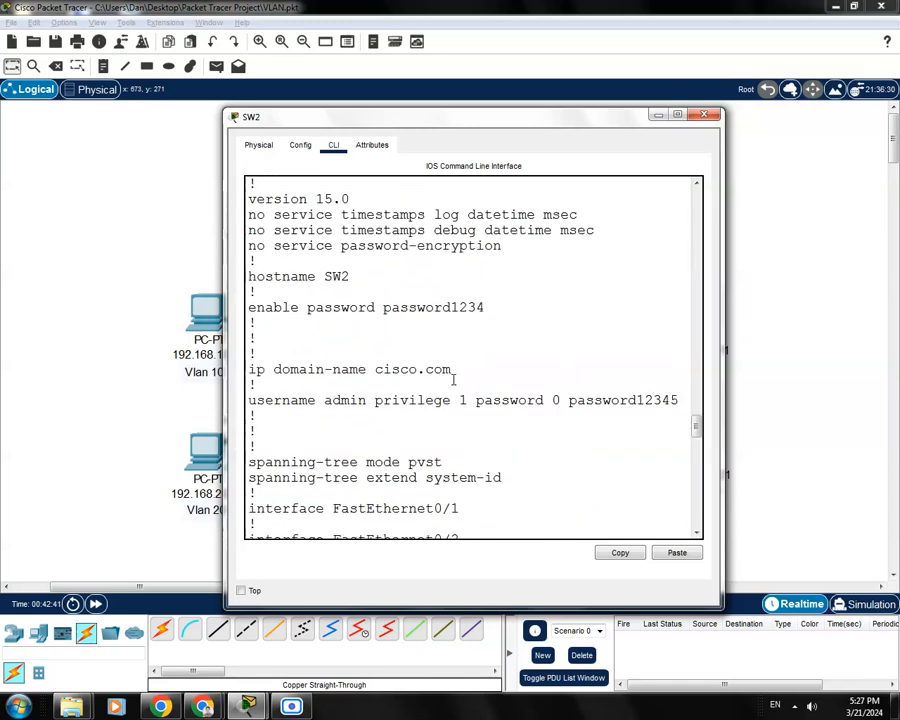
pyautogui.moveTo(348, 276); pyautogui.dragTo(248, 276)
pyautogui.click(301, 307)
pyautogui.moveTo(491, 307); pyautogui.dragTo(327, 307)
pyautogui.click(251, 337)
pyautogui.moveTo(450, 370); pyautogui.dragTo(301, 372)
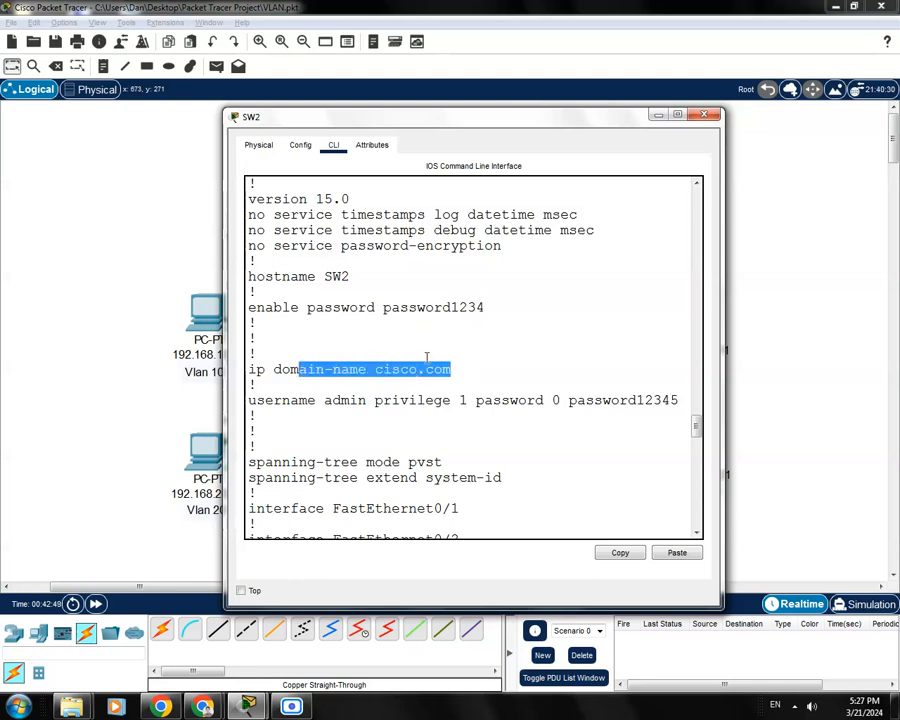
# Review the admin username line and the FastEthernet0/5 trunk and allowed VLAN settings
pyautogui.scroll(-1, 426, 357)
pyautogui.click(338, 380)
pyautogui.moveTo(249, 358); pyautogui.dragTo(534, 370)
pyautogui.click(491, 411)
pyautogui.scroll(-2, 491, 411)
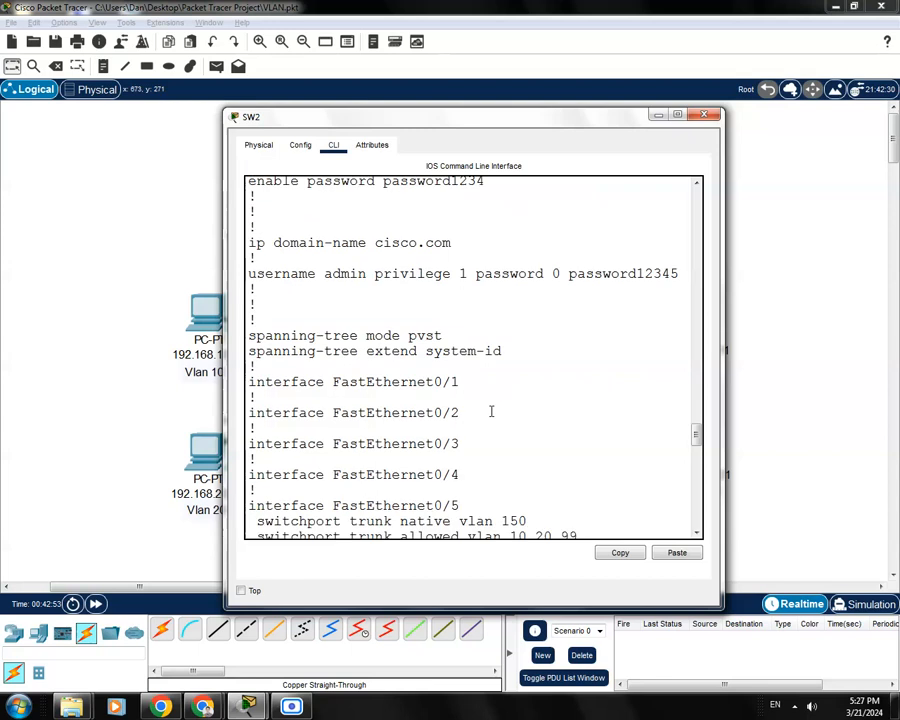
pyautogui.scroll(-5, 491, 411)
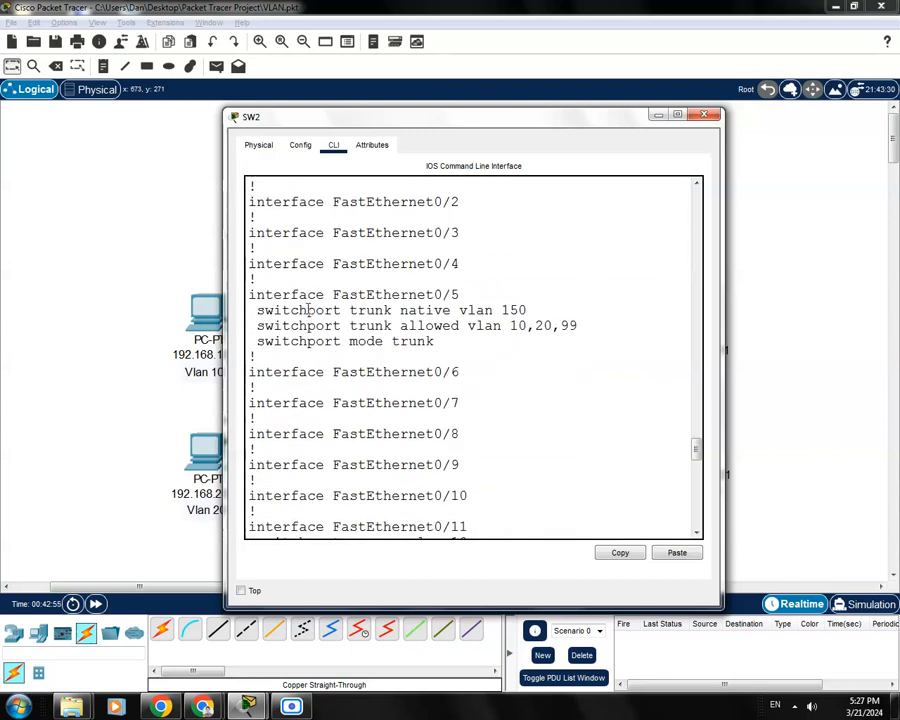
pyautogui.moveTo(440, 342); pyautogui.dragTo(400, 311)
pyautogui.click(445, 342)
pyautogui.moveTo(450, 343); pyautogui.dragTo(400, 326)
pyautogui.click(488, 368)
pyautogui.scroll(-7, 488, 368)
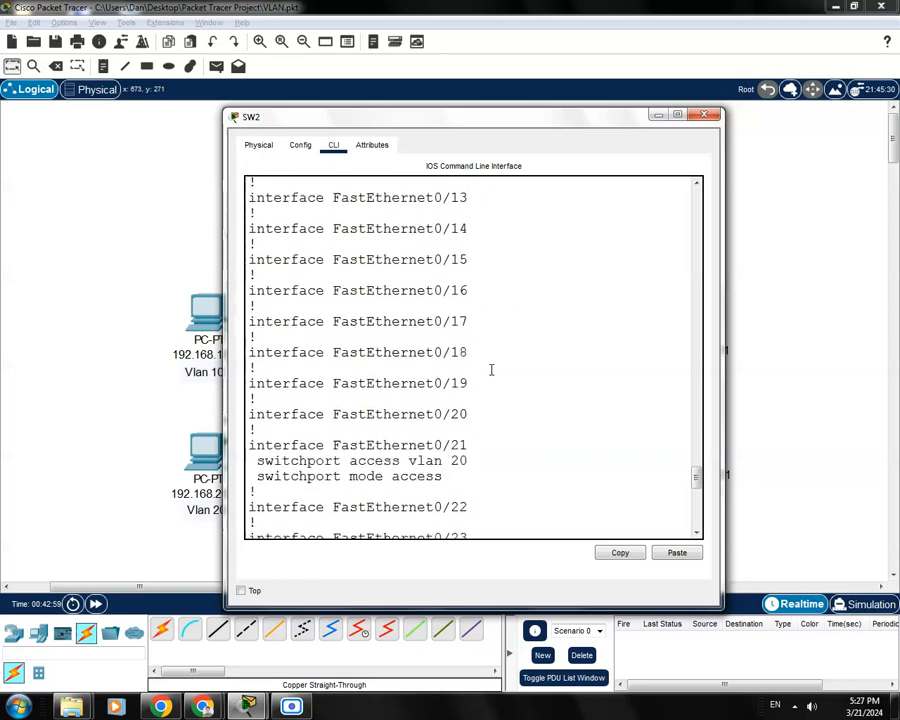
pyautogui.scroll(-5, 491, 370)
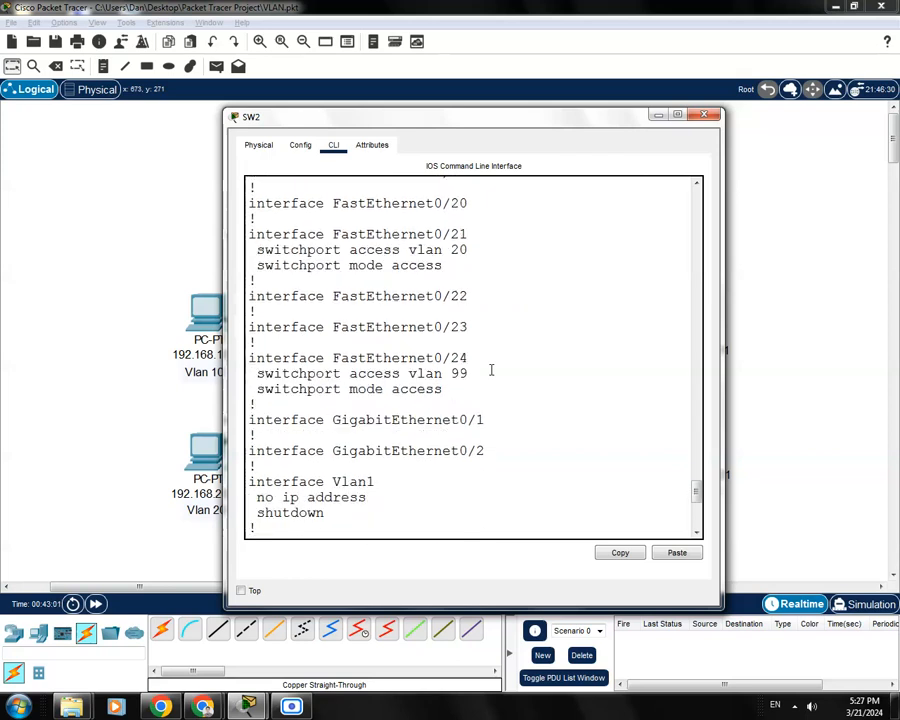
pyautogui.scroll(-5, 491, 370)
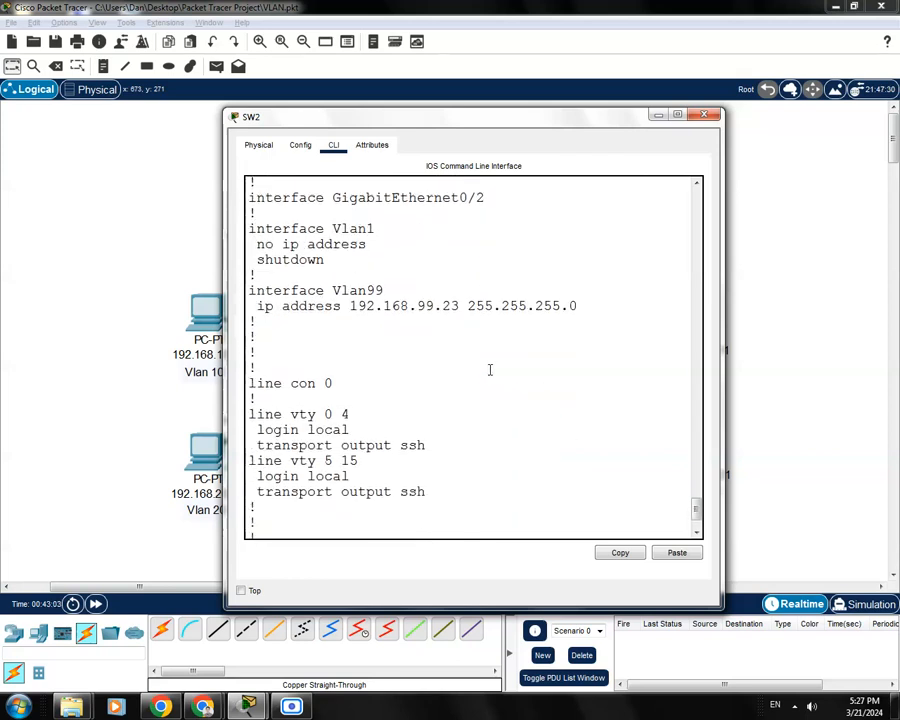
# Confirm the Vlan99 address and login local with transport output ssh on vty 0 4 and 5 15, then close SW2
pyautogui.moveTo(590, 306); pyautogui.dragTo(249, 290)
pyautogui.click(400, 360)
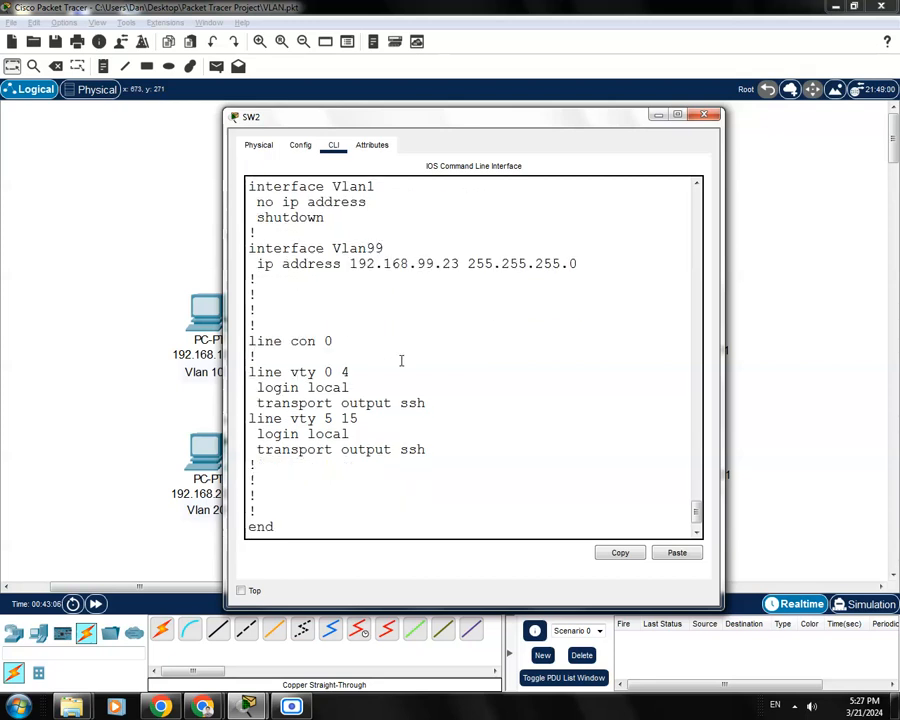
pyautogui.moveTo(350, 372); pyautogui.dragTo(249, 372)
pyautogui.click(294, 388)
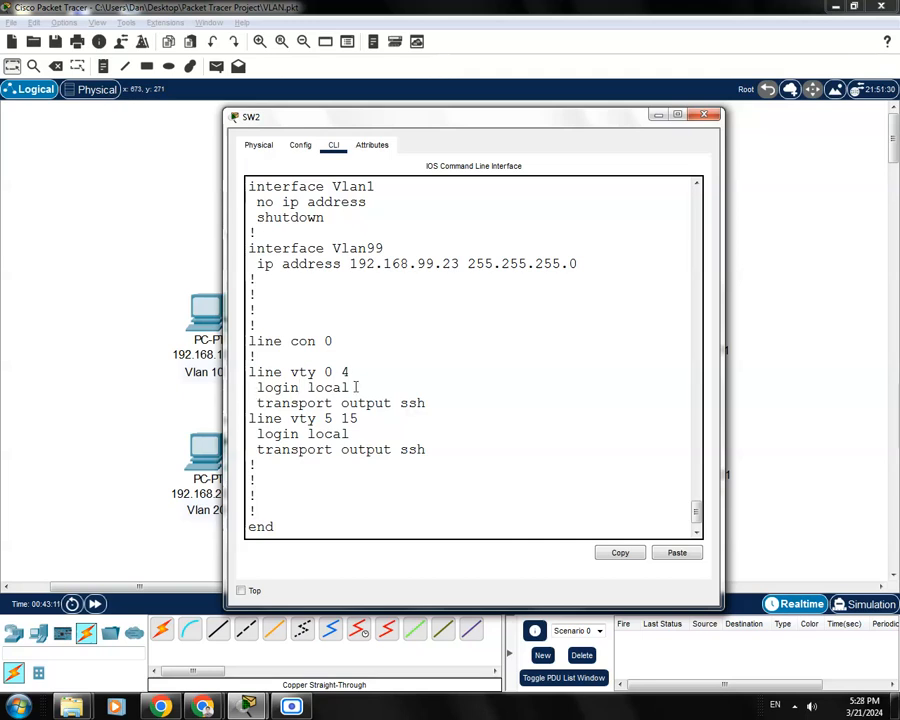
pyautogui.moveTo(352, 388); pyautogui.dragTo(256, 393)
pyautogui.click(343, 386)
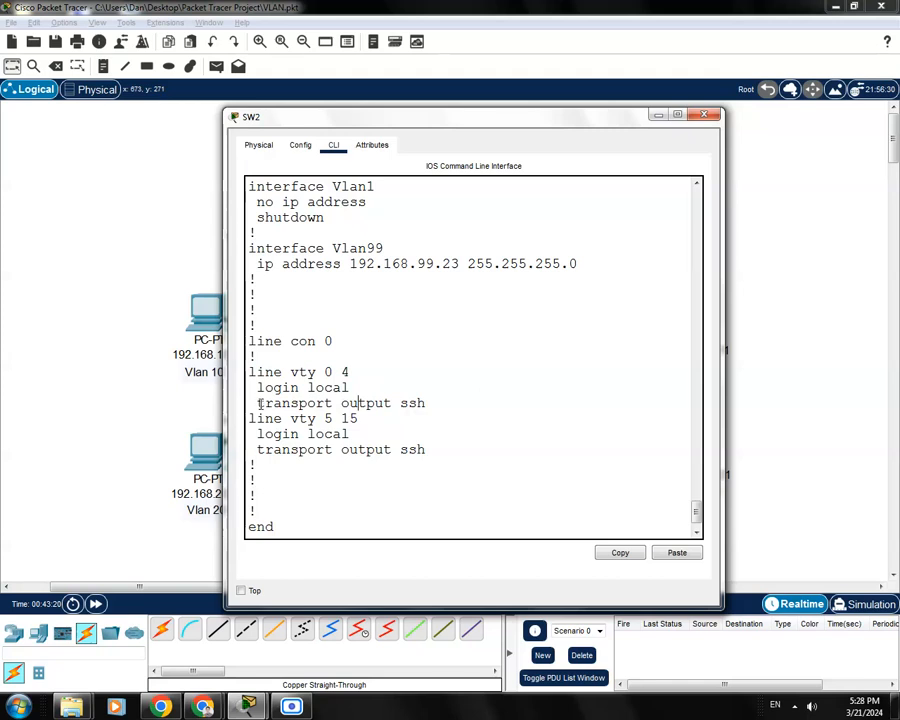
pyautogui.moveTo(258, 403); pyautogui.dragTo(434, 404)
pyautogui.click(434, 404)
pyautogui.moveTo(353, 386); pyautogui.dragTo(249, 372)
pyautogui.click(369, 436)
pyautogui.moveTo(457, 451); pyautogui.dragTo(351, 418)
pyautogui.click(323, 369)
pyautogui.click(371, 431)
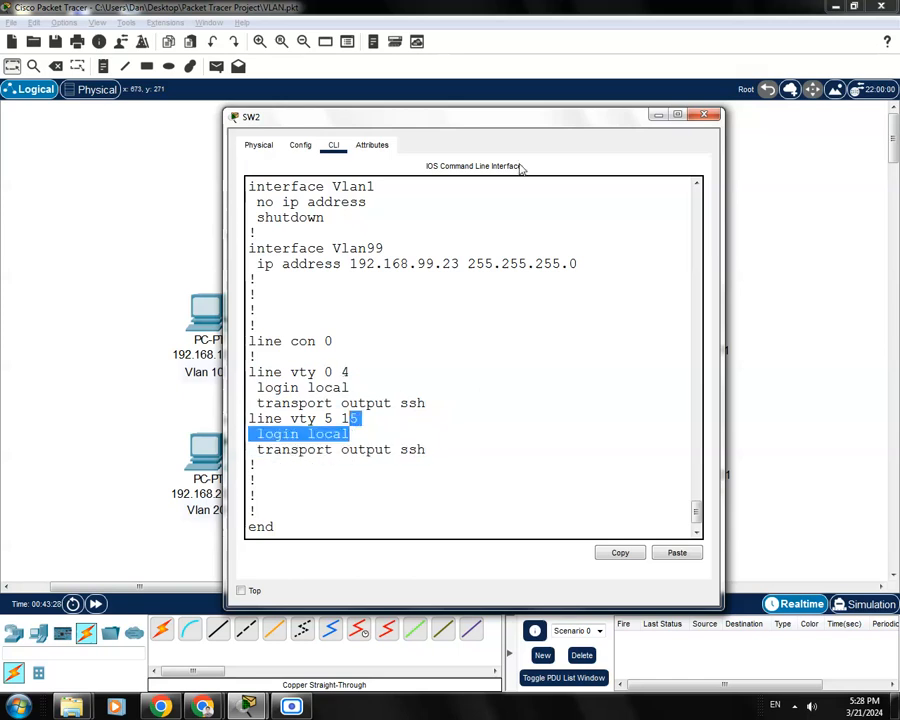
pyautogui.moveTo(561, 122); pyautogui.dragTo(550, 116)
pyautogui.click(490, 366)
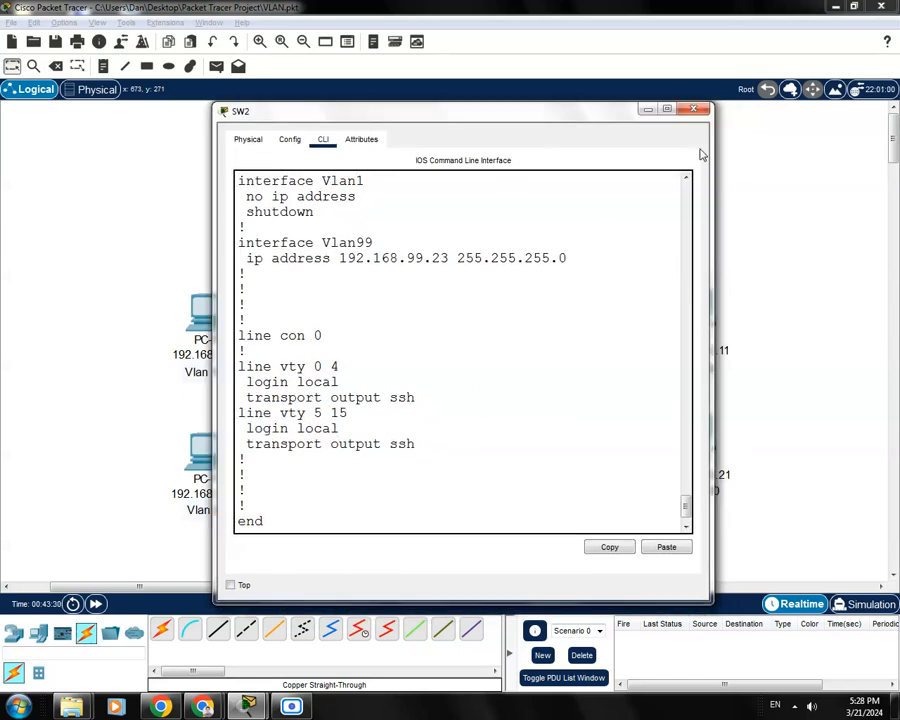
pyautogui.click(694, 110)
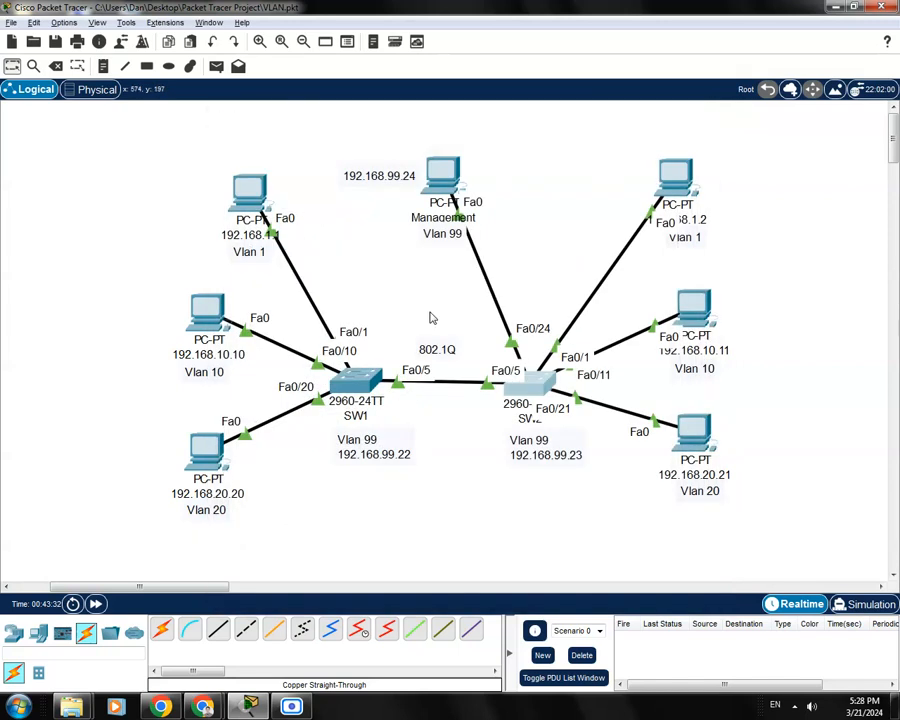
# Open the Management PC's Command Prompt and begin typing 'ssh -l admin'
pyautogui.click(443, 178)
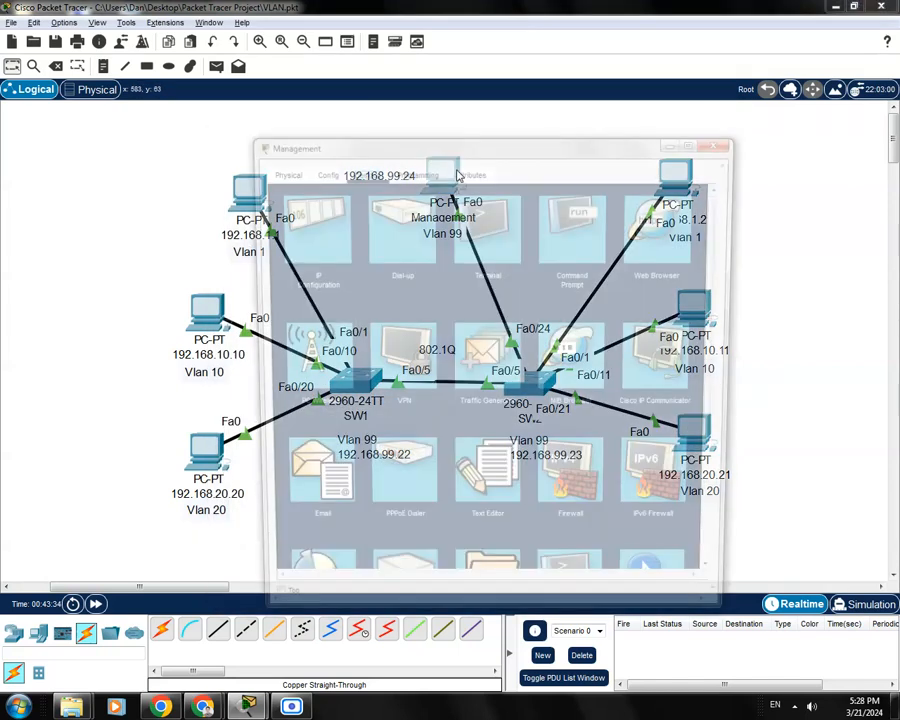
pyautogui.moveTo(526, 134); pyautogui.dragTo(424, 108)
pyautogui.click(471, 206)
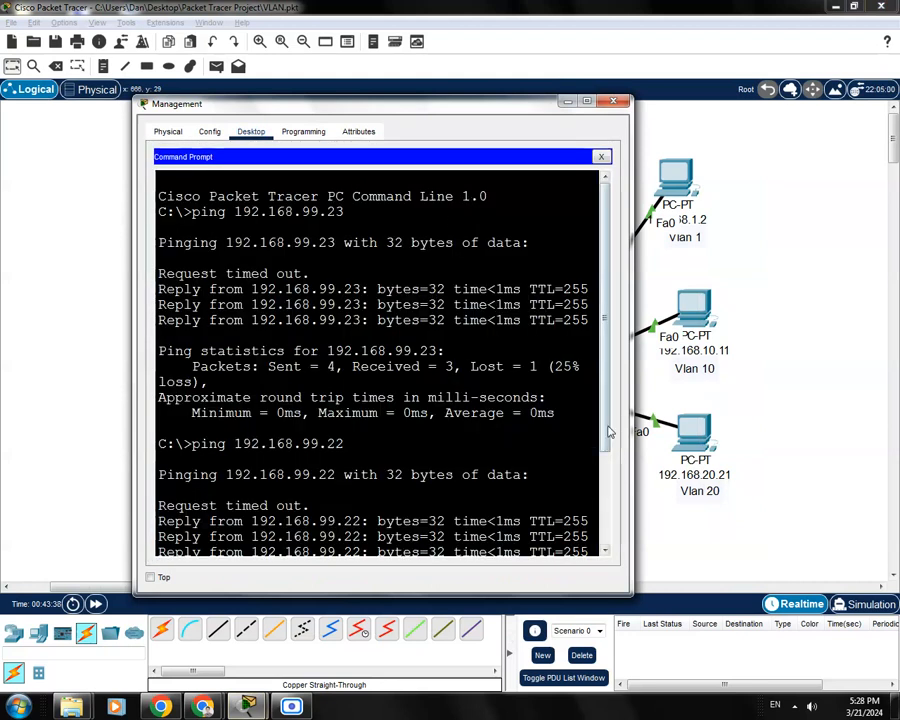
pyautogui.scroll(-3, 607, 428)
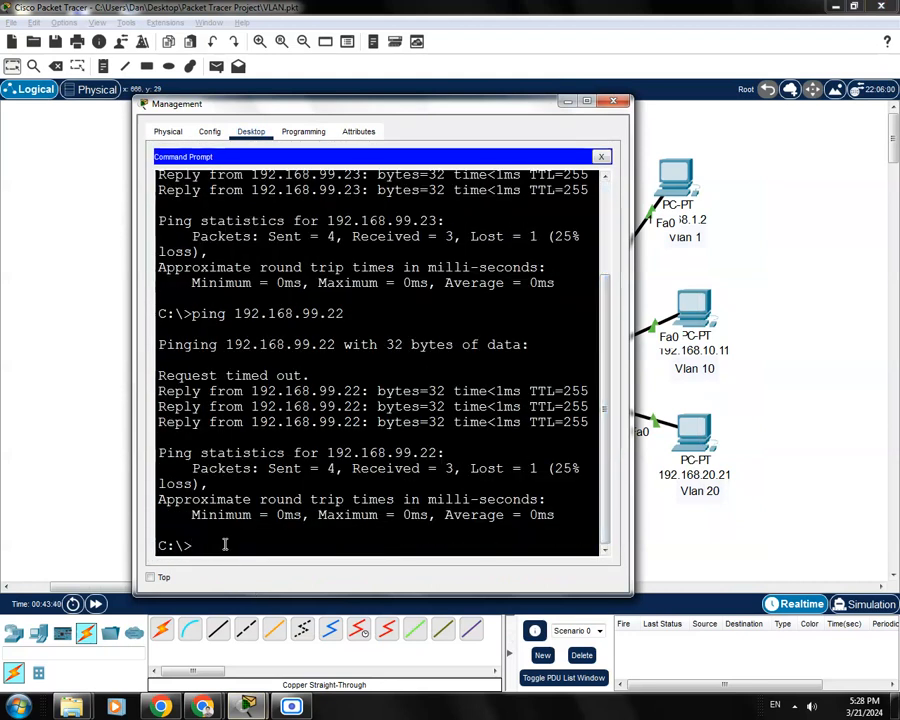
pyautogui.write('ss')
pyautogui.write('h -l admin')
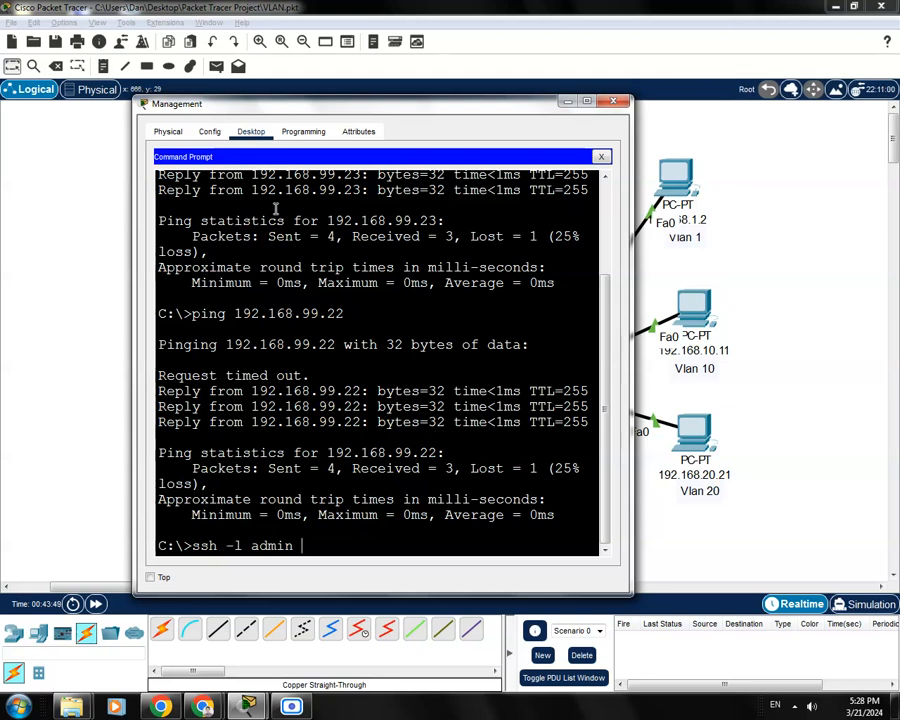
# SSH to SW2 at 192.168.99.23 as admin, entering the login and enable passwords to reach SW2#
pyautogui.moveTo(392, 112); pyautogui.dragTo(358, 115)
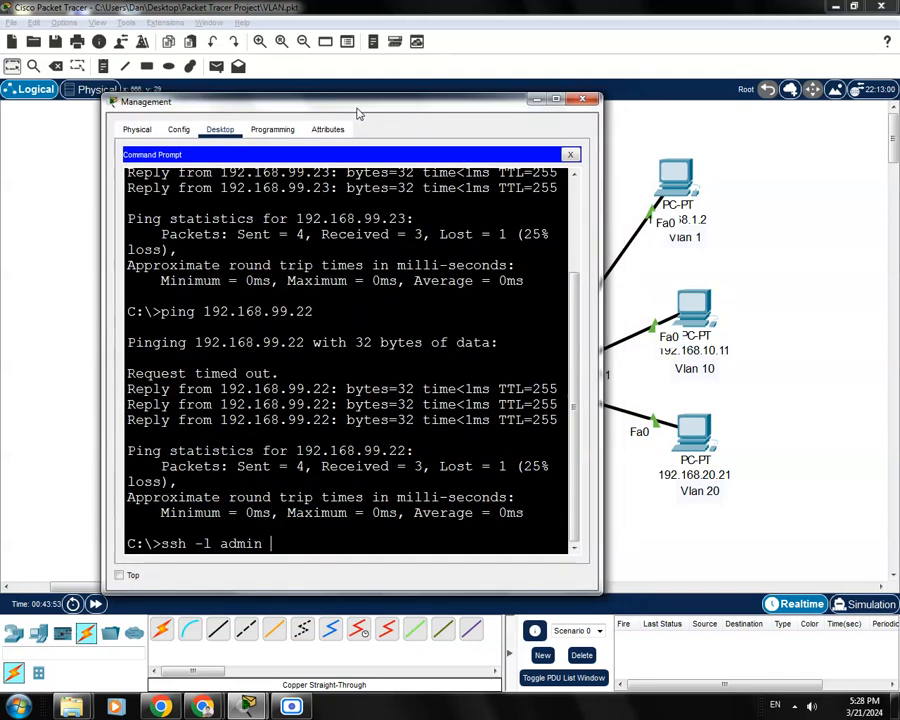
pyautogui.write('92.168.9')
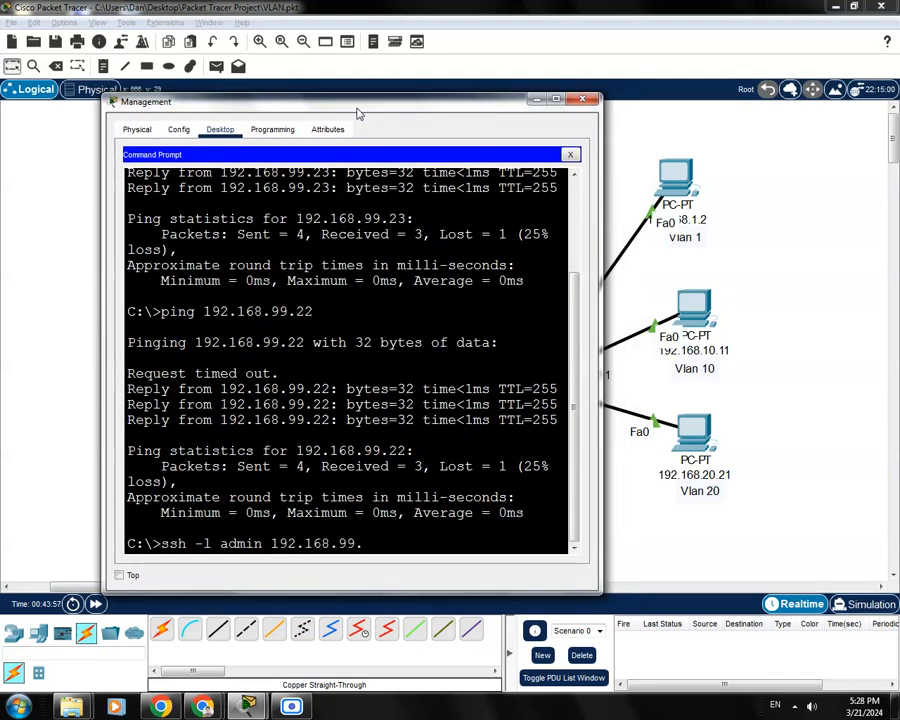
pyautogui.write('9.23')
pyautogui.press('Return')
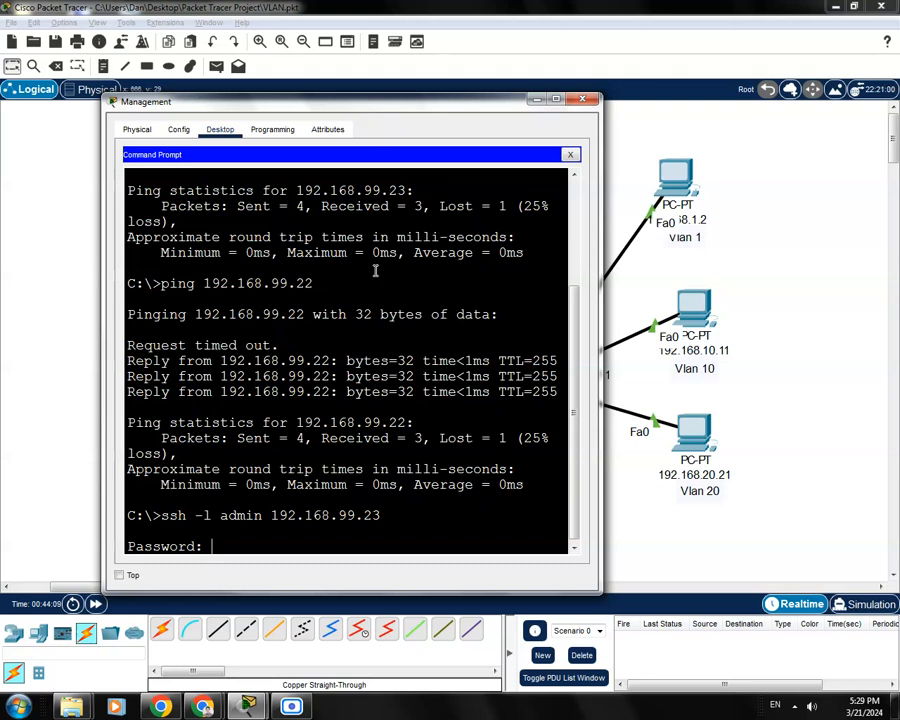
pyautogui.press('Return')
pyautogui.write('enable')
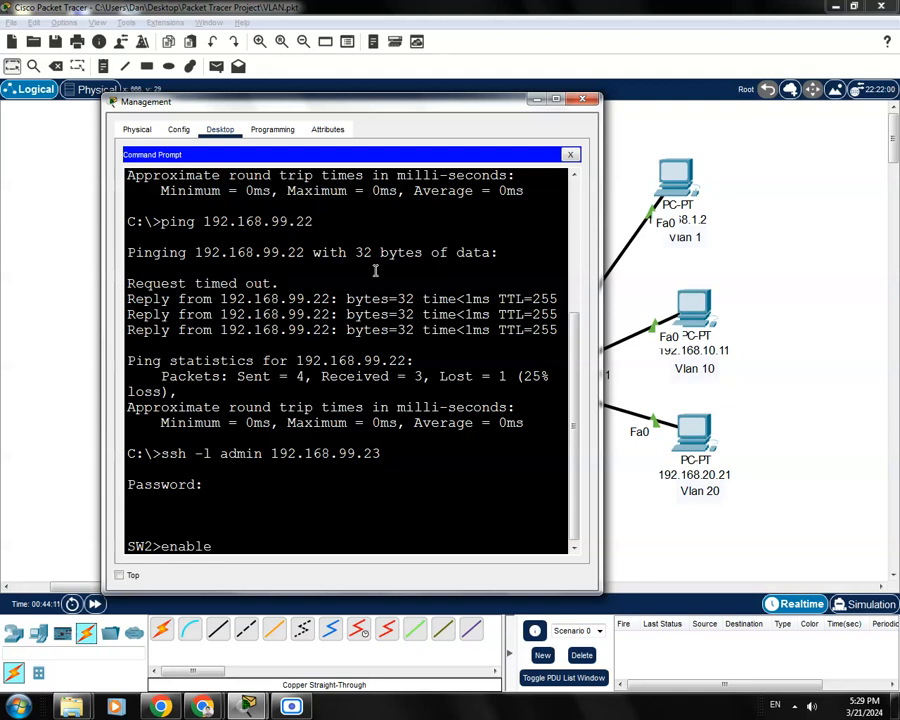
pyautogui.press('Return')
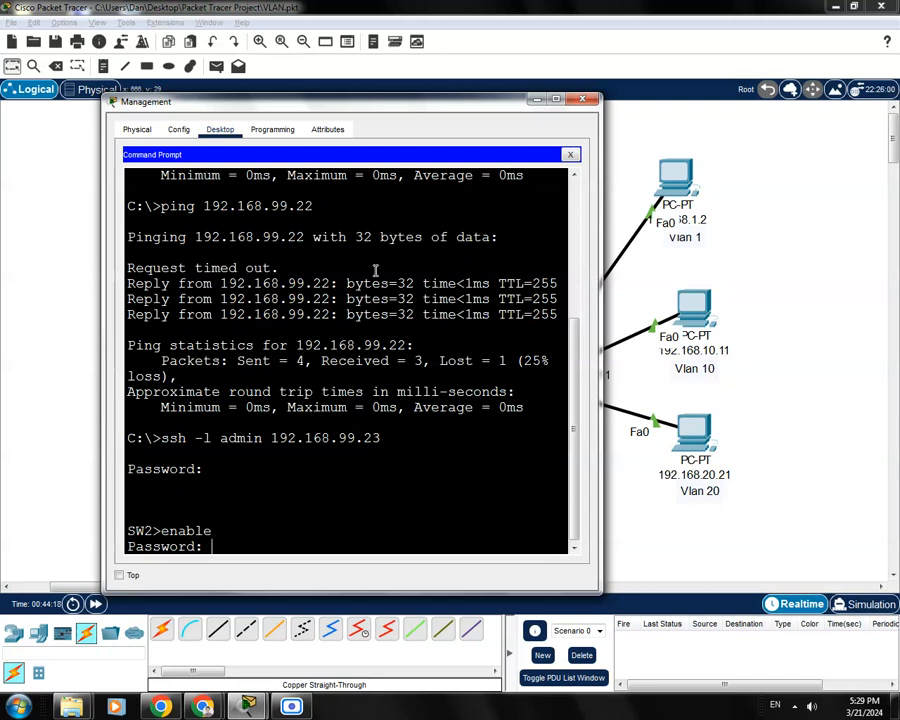
pyautogui.press('Return')
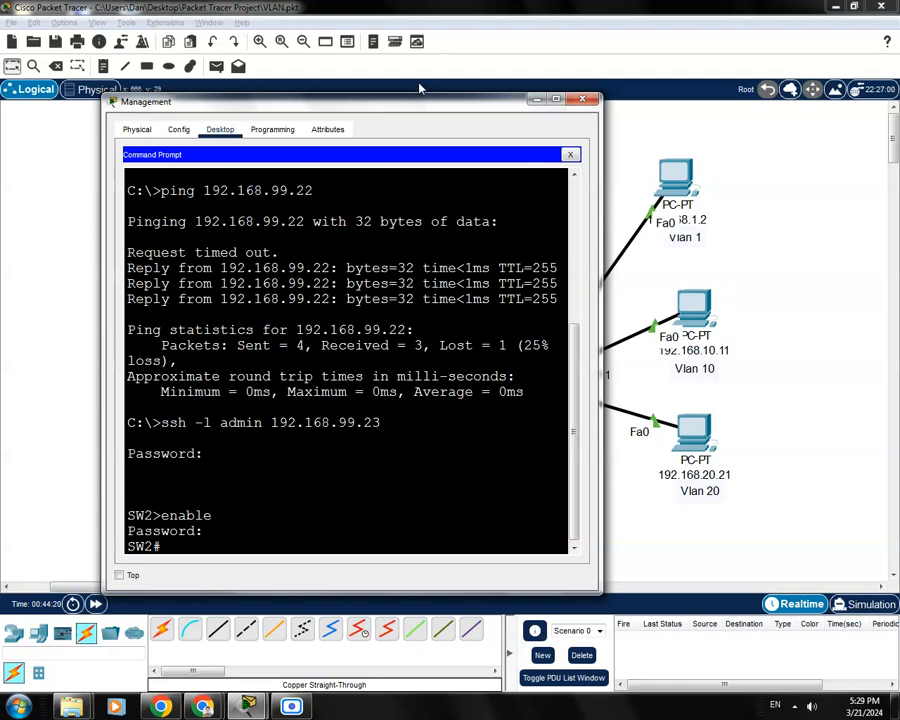
pyautogui.moveTo(438, 110); pyautogui.dragTo(477, 105)
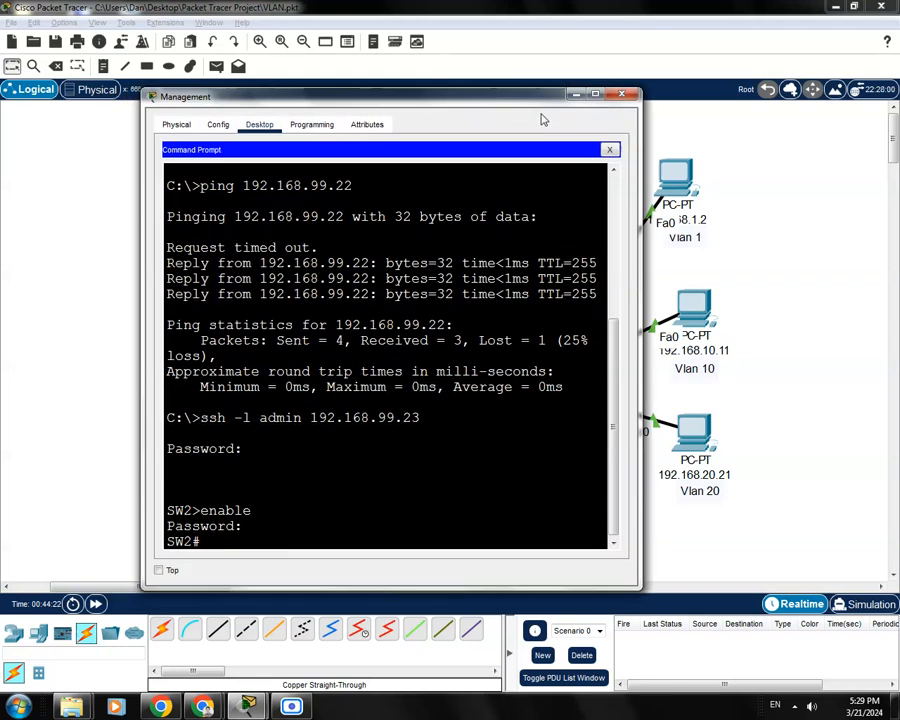
# Close the Management PC's Command Prompt and then its window
pyautogui.click(618, 150)
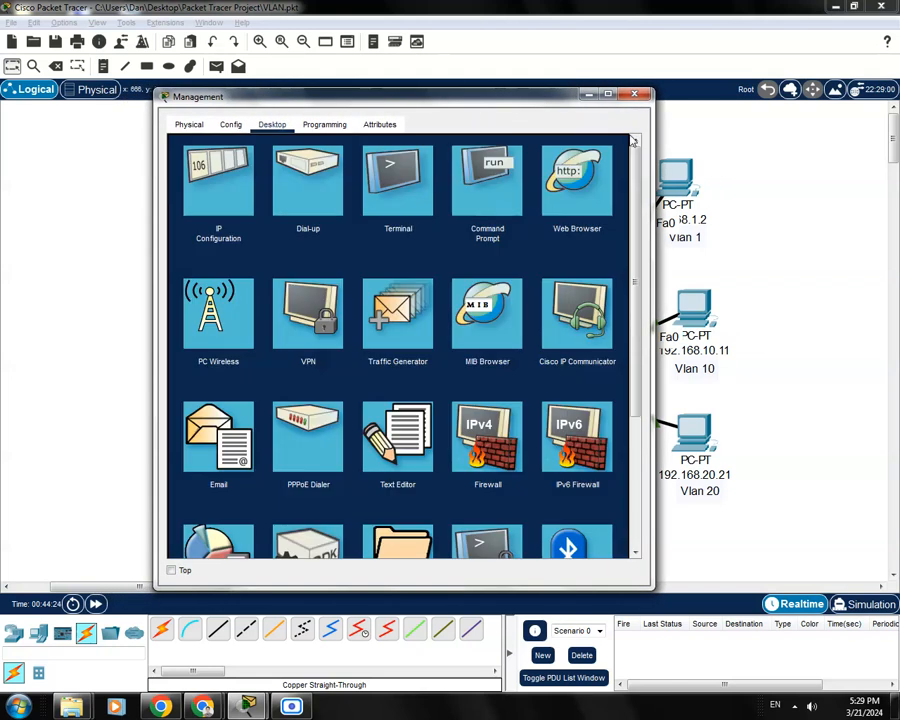
pyautogui.click(641, 95)
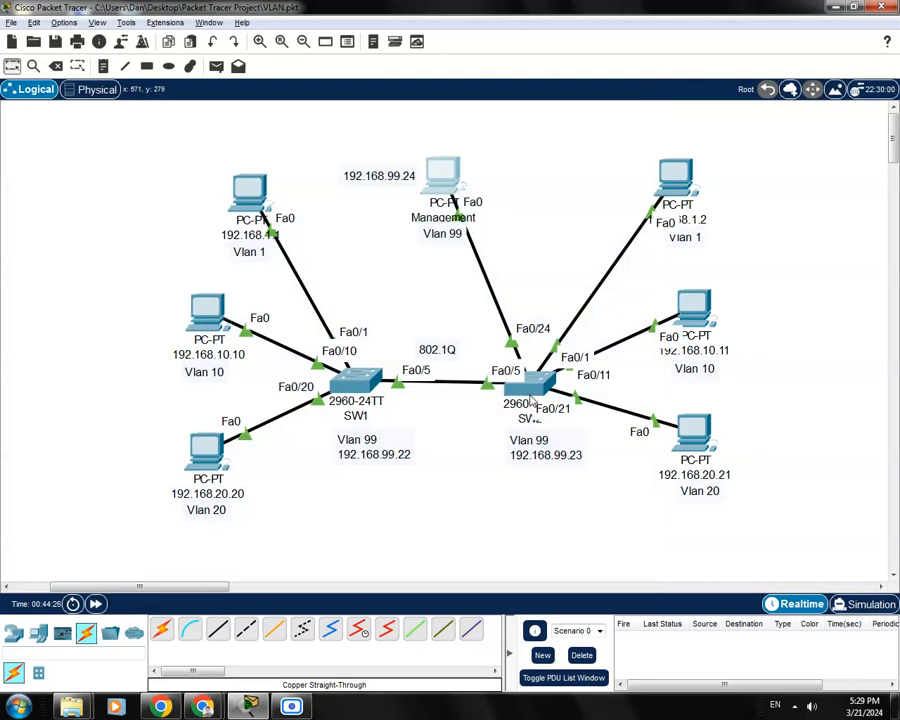